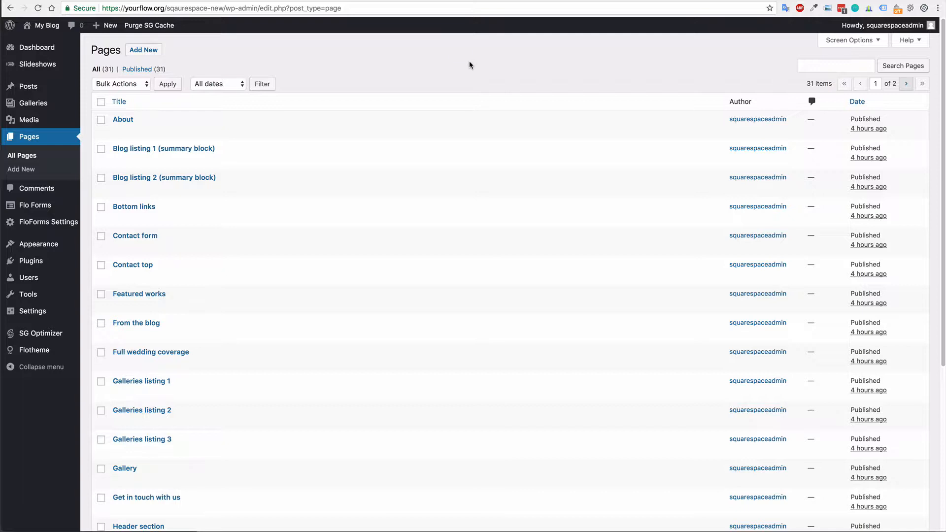
Start a new slideshow in the site's Slideshows section.
mouse_move(51, 69)
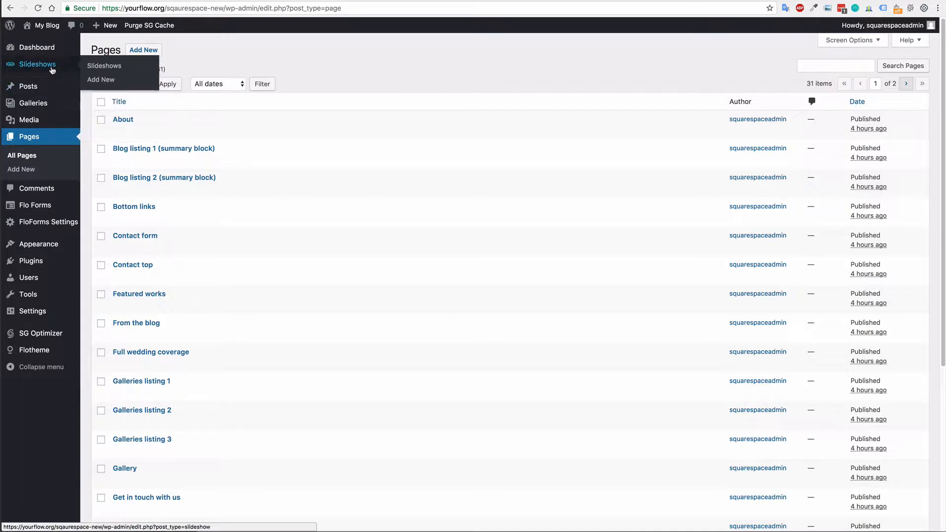
left_click(113, 68)
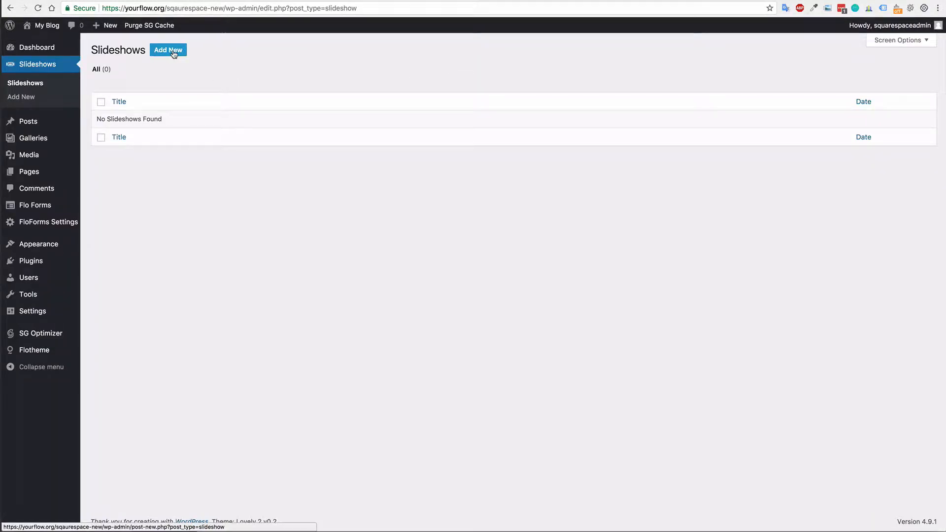
left_click(173, 53)
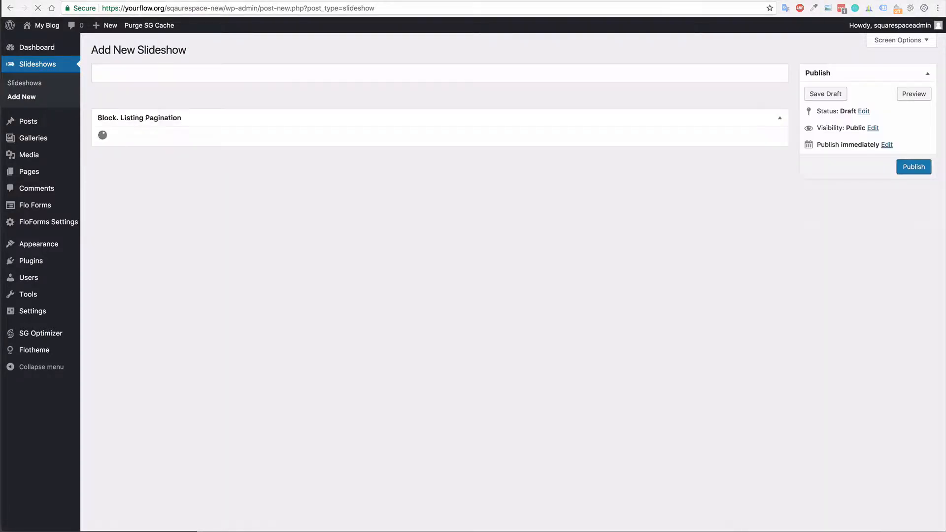
Switch to Finder, browse from the Desktop to Flothemes Site, Home Page, Slideshow Parallax, and preview top-slider-parallax-bg-1.png before returning to the browser.
key("super+Tab")
left_click_drag(587, 216, 588, 218)
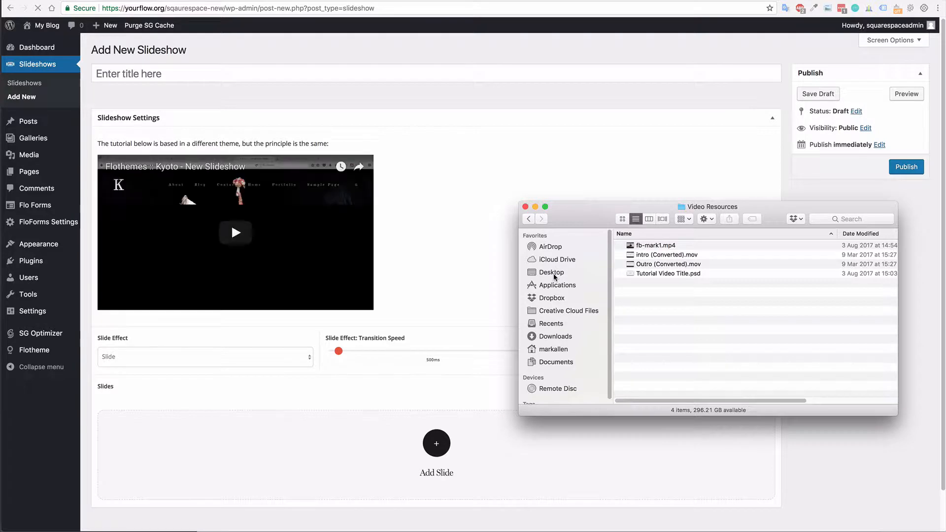
left_click(557, 274)
double_click(655, 245)
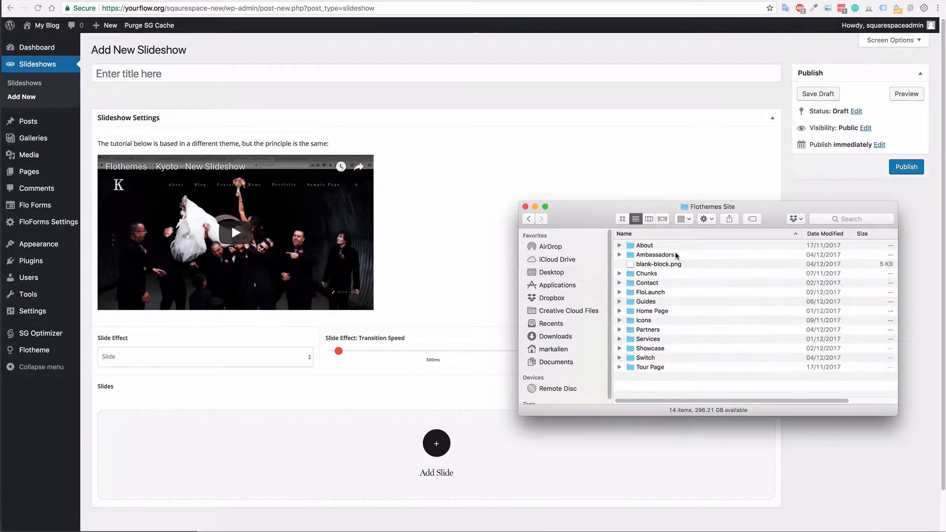
double_click(652, 313)
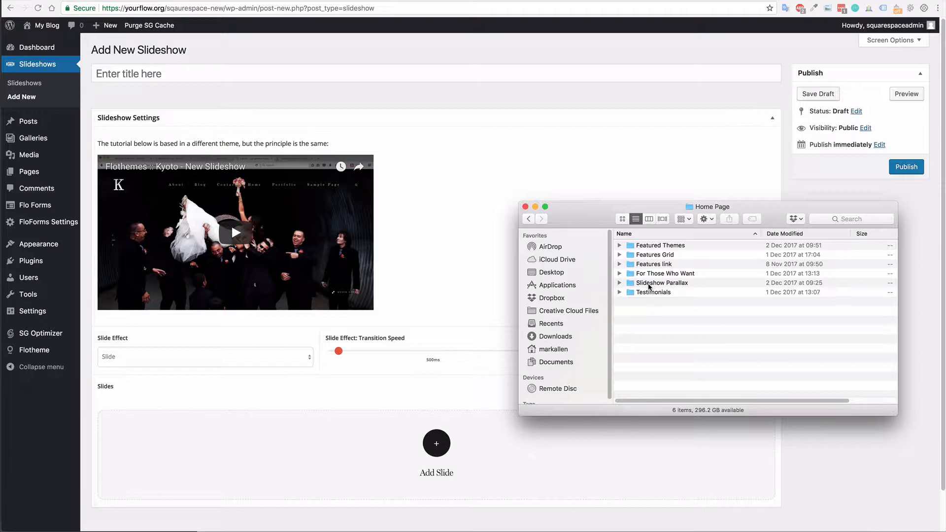
double_click(650, 283)
left_click(662, 255)
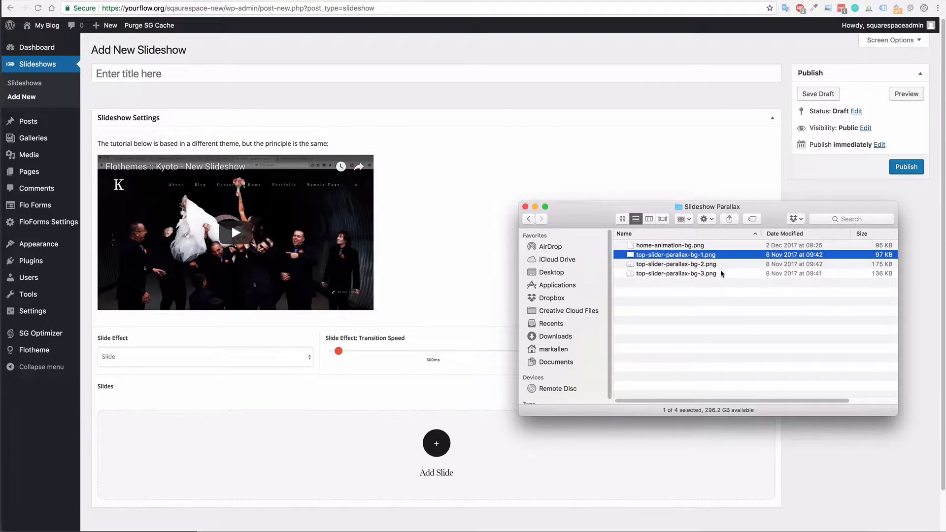
key("space")
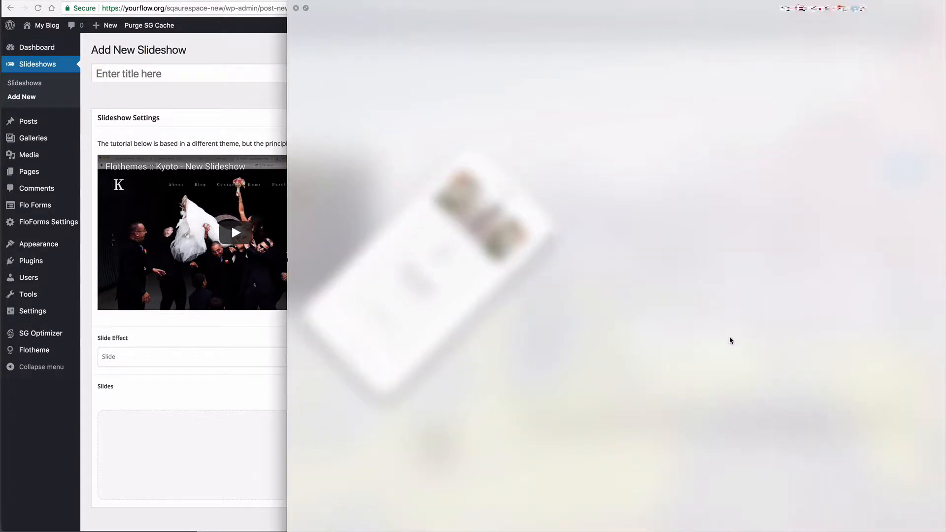
key("space")
left_click(482, 222)
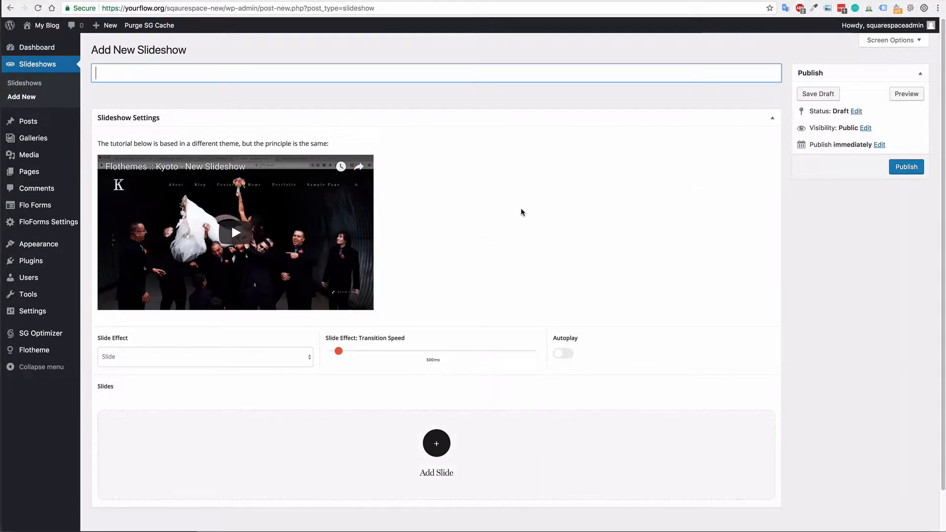
Add a slide to the new slideshow and open the image selection for it.
scroll(608, 369, "down", 2)
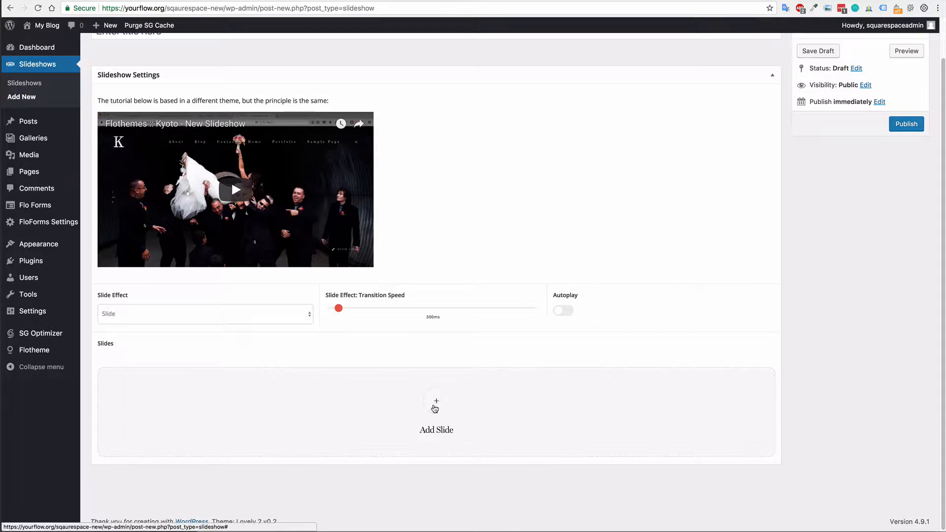
left_click(435, 409)
scroll(488, 340, "down", 6)
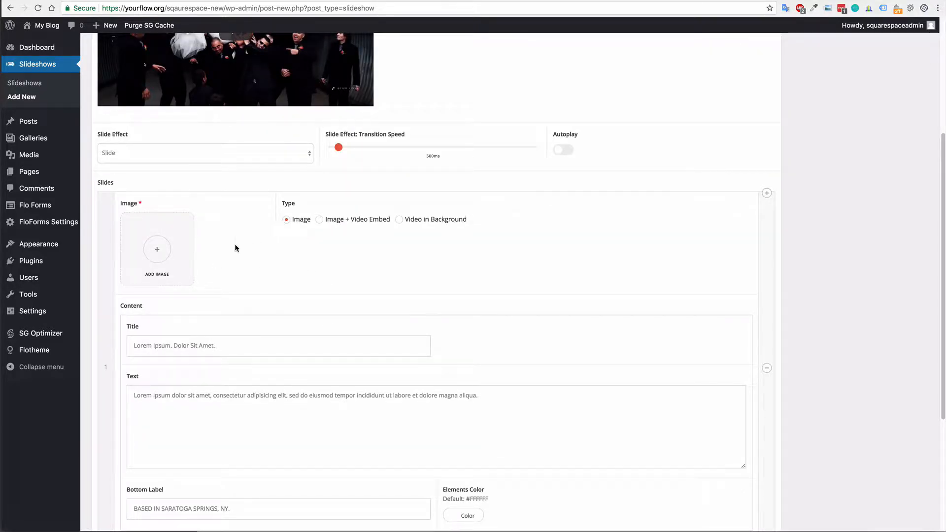
left_click(164, 256)
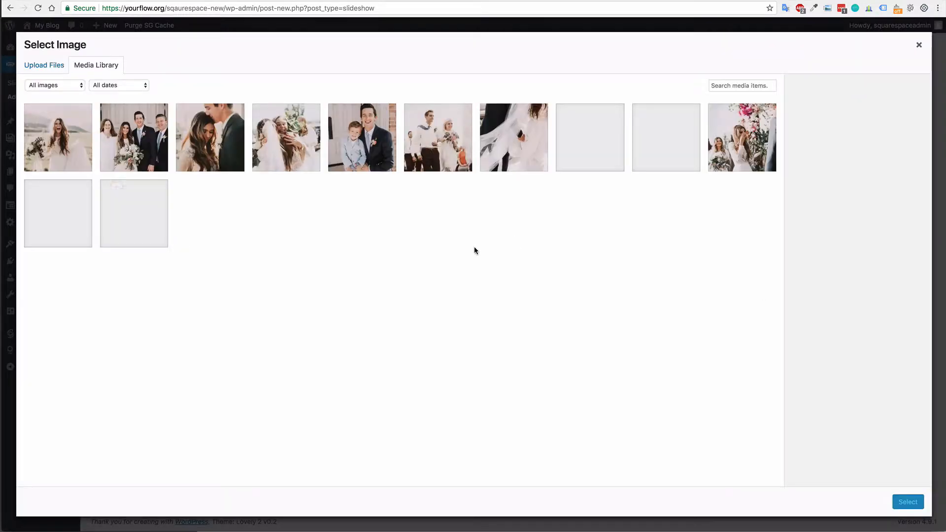
Upload top-slider-parallax-bg-1.png, bg-2.png and bg-3.png from the Finder folder to the media library and insert them as slide images.
key("super+Tab")
left_click(665, 274, "shift")
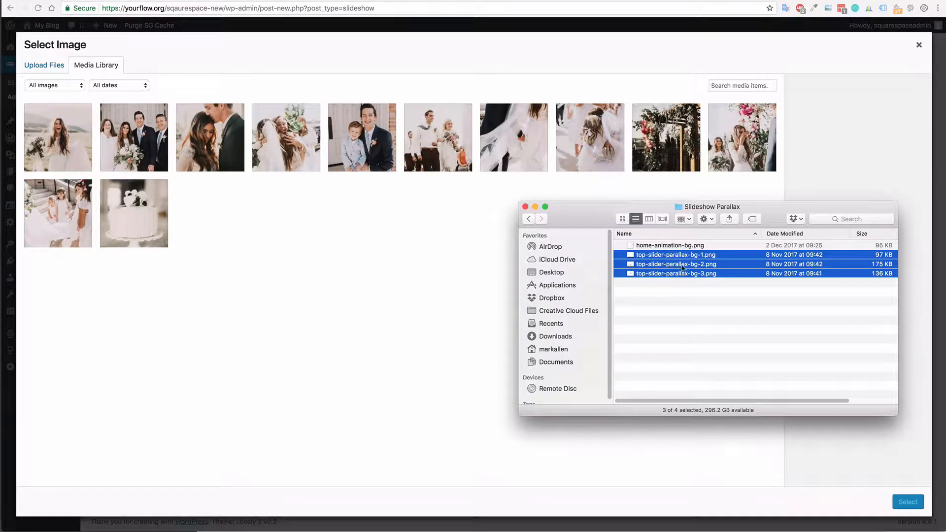
left_click_drag(683, 268, 296, 286)
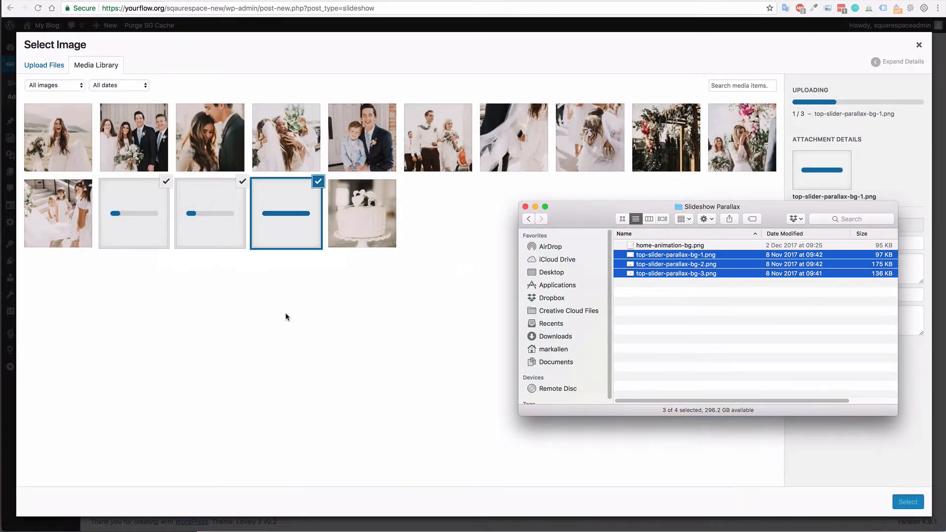
left_click(285, 317)
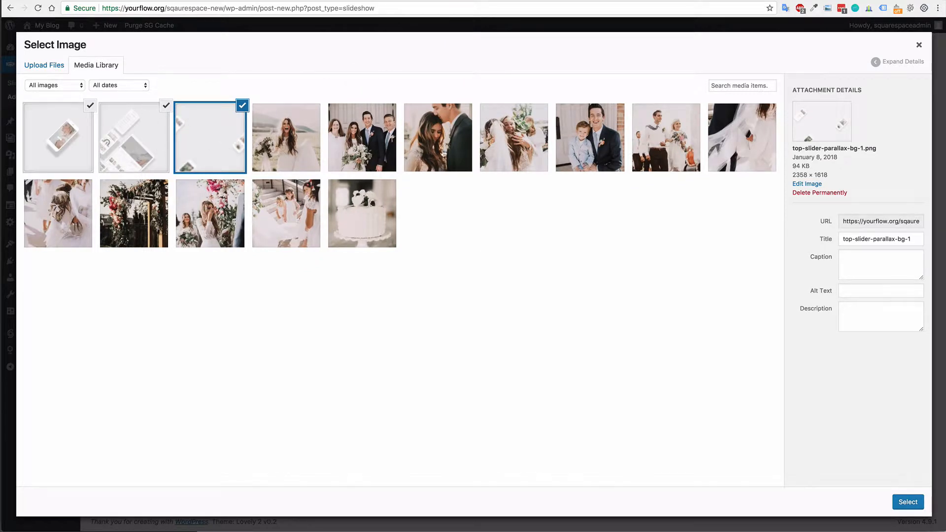
left_click(908, 501)
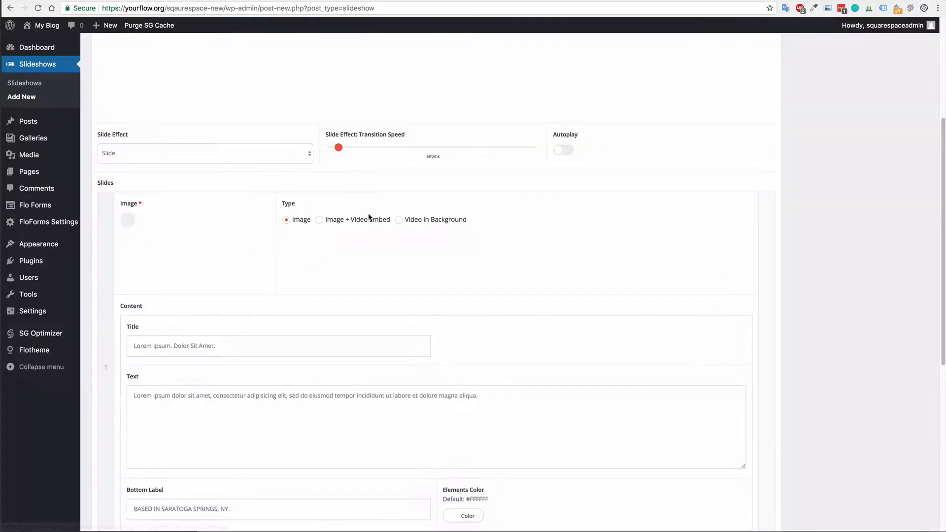
Review the slides created from the uploaded images and publish the slideshow.
scroll(289, 286, "down", 15)
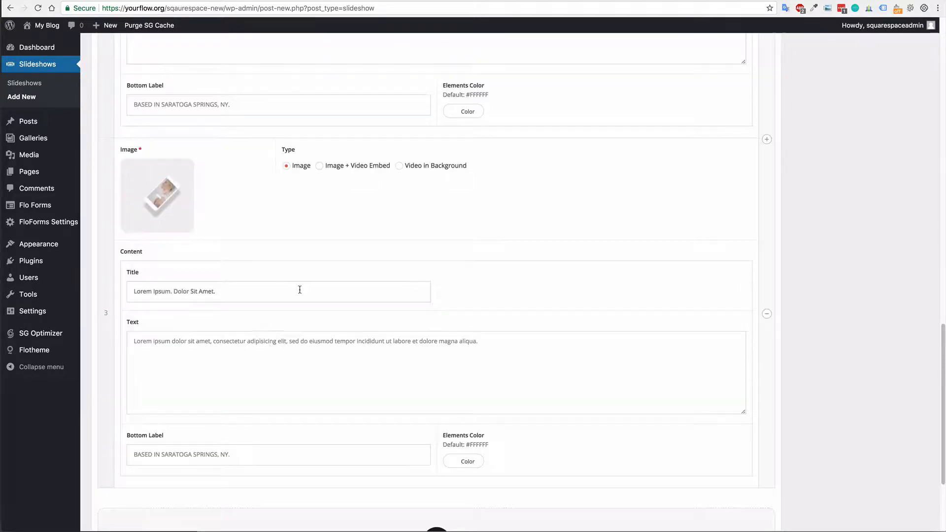
scroll(324, 291, "up", 20)
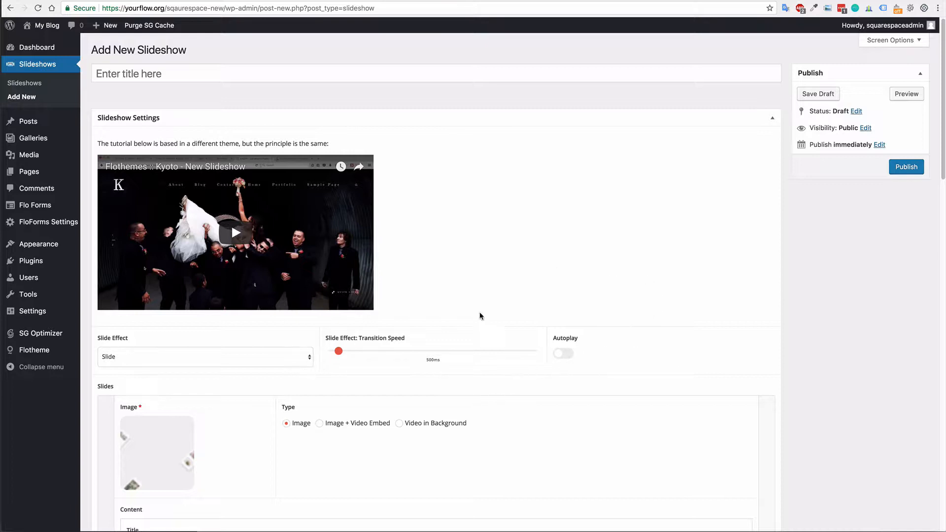
left_click(907, 167)
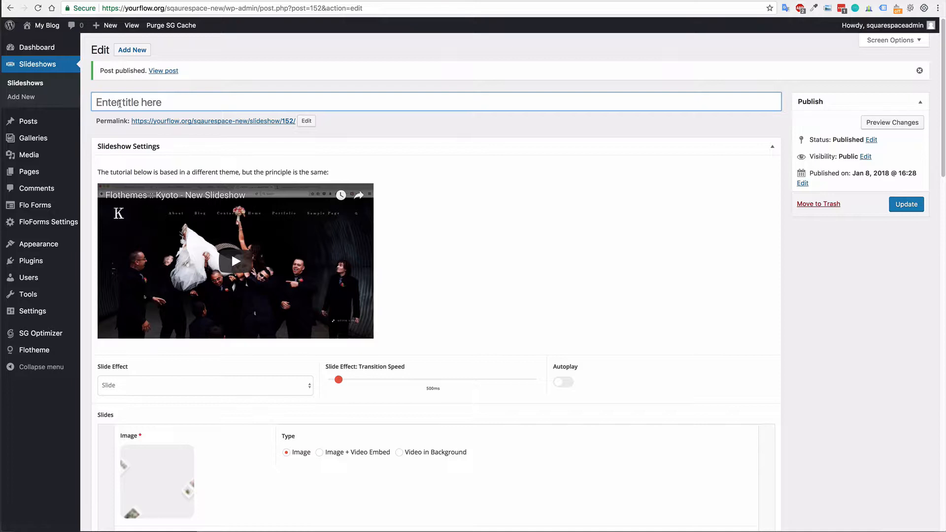
Title the slideshow "Home Slideshow" and set its permalink slug to home-slideshow, saving the update.
type("Home Slideshow")
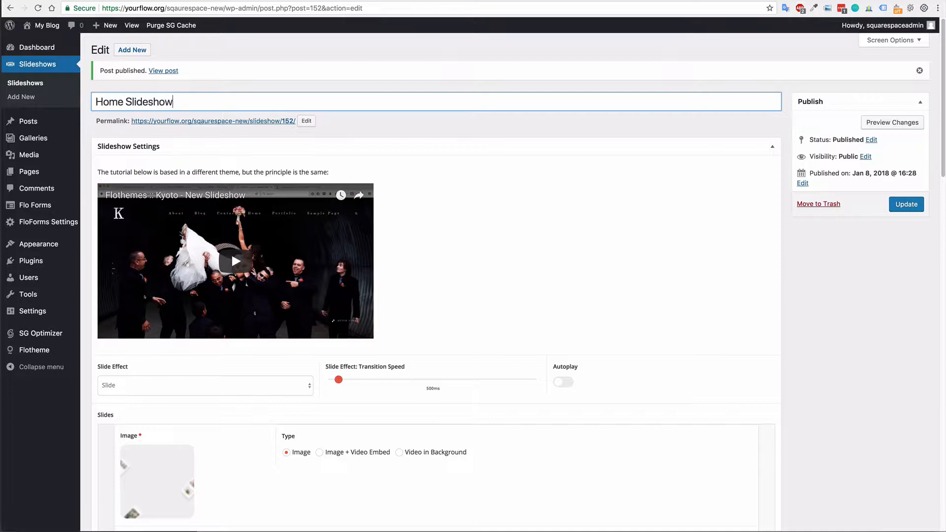
left_click(365, 129)
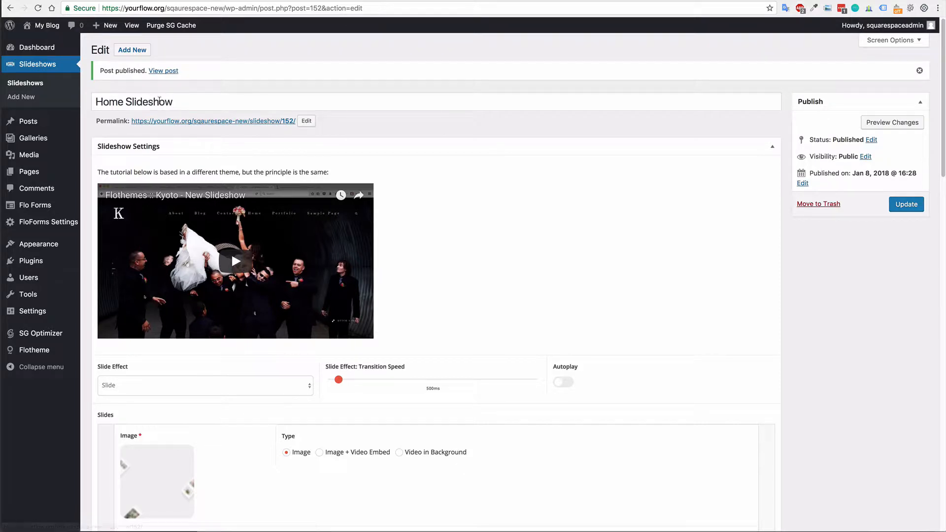
left_click(307, 121)
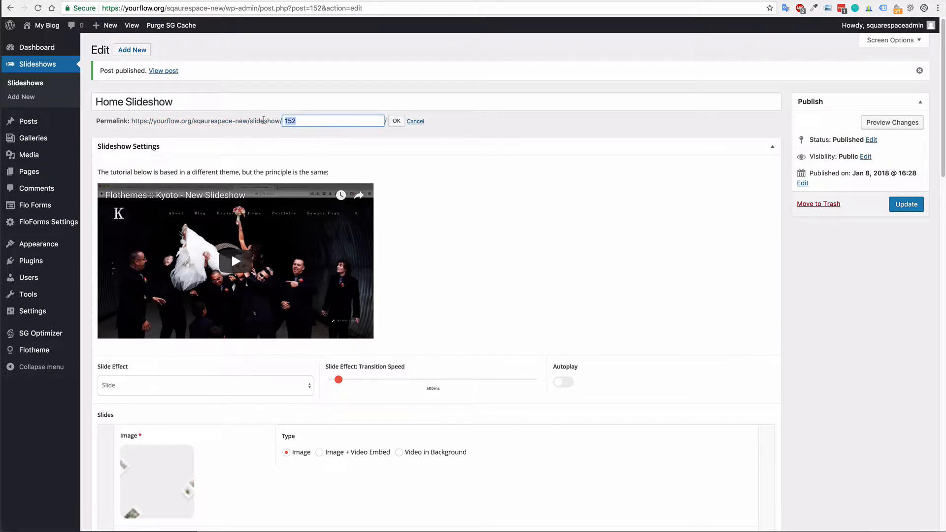
type("home-slideshow")
left_click(396, 121)
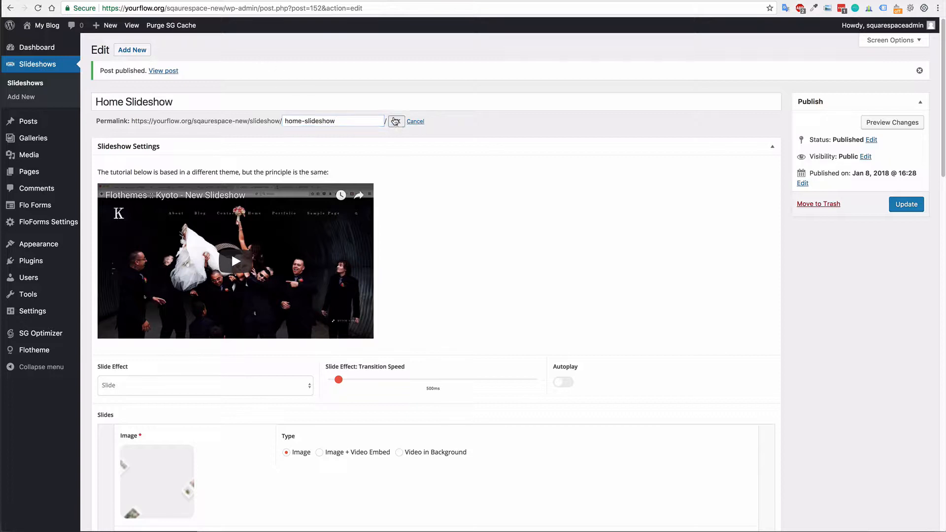
left_click(892, 207)
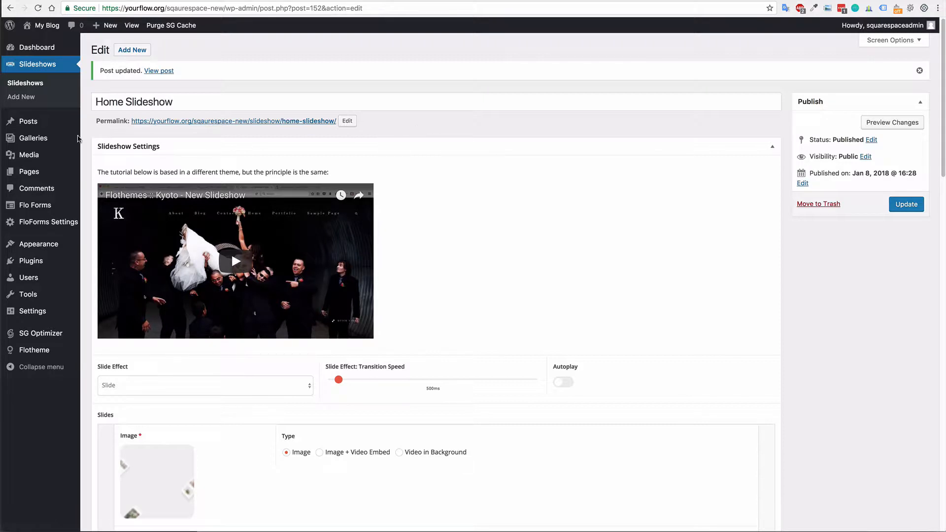
Create a new gallery in the Galleries section and title it "Gallery 1".
mouse_move(47, 126)
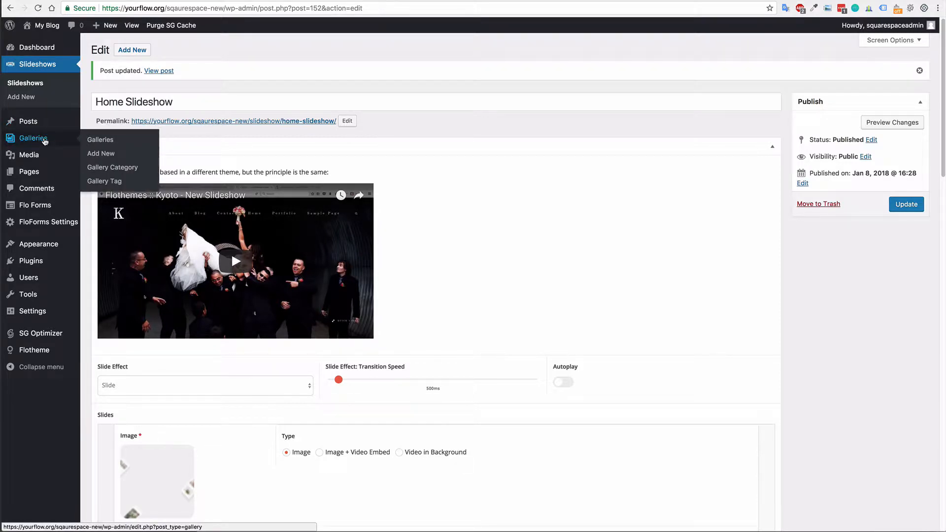
left_click(47, 142)
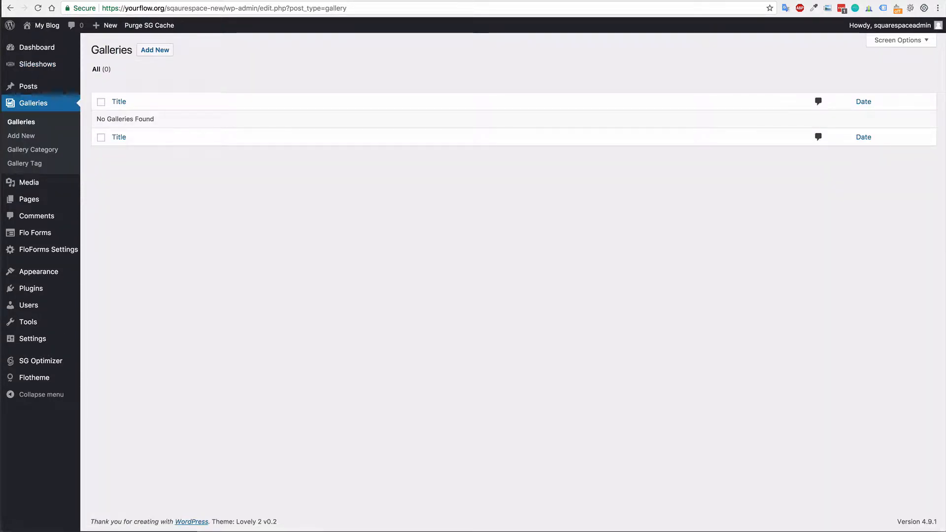
left_click(163, 54)
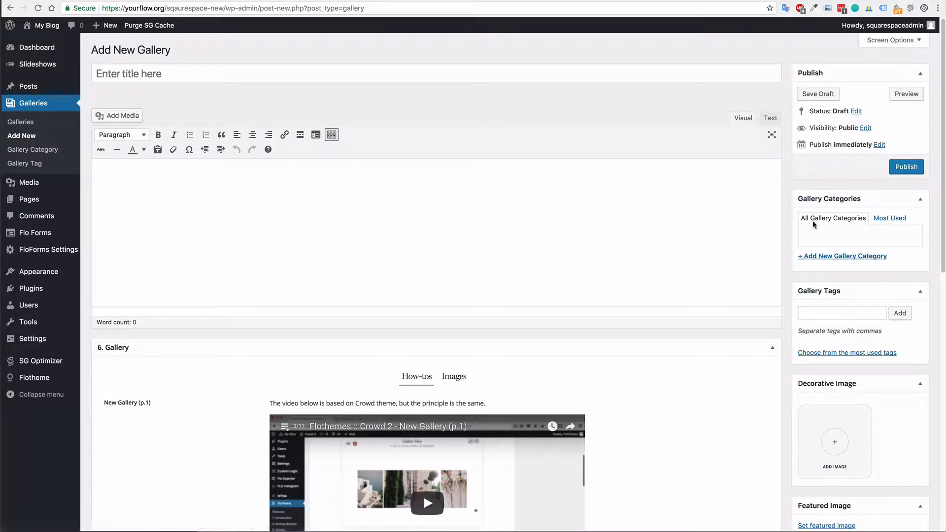
left_click(152, 71)
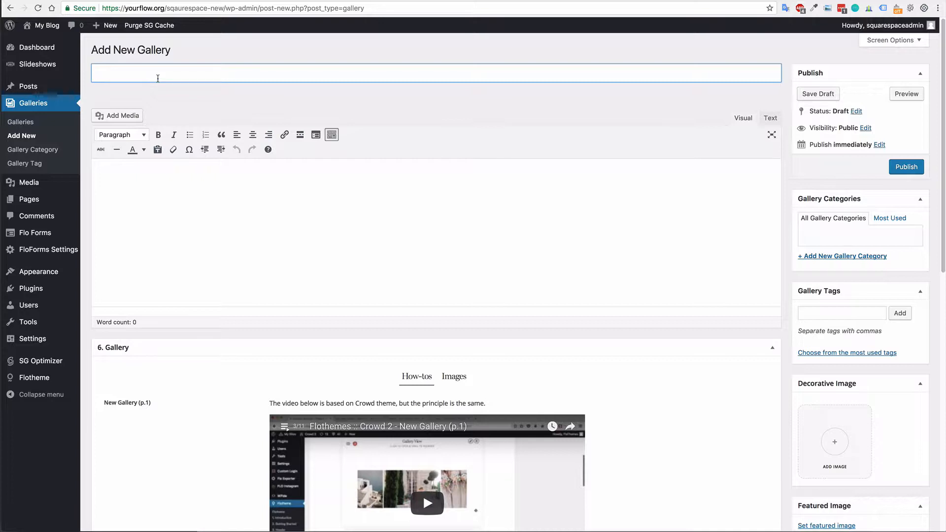
type("Gallery 1")
left_click(193, 100)
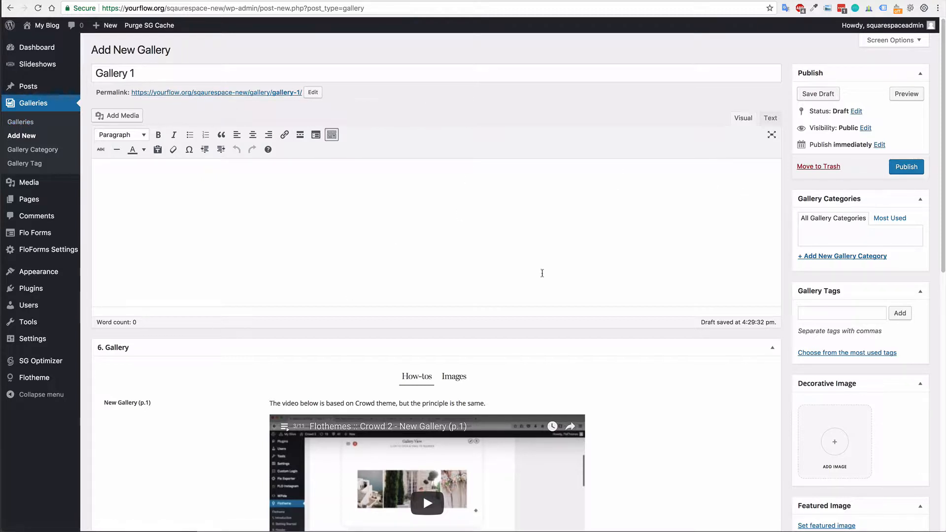
Add a new gallery category named "weddings" to Gallery 1.
left_click(840, 256)
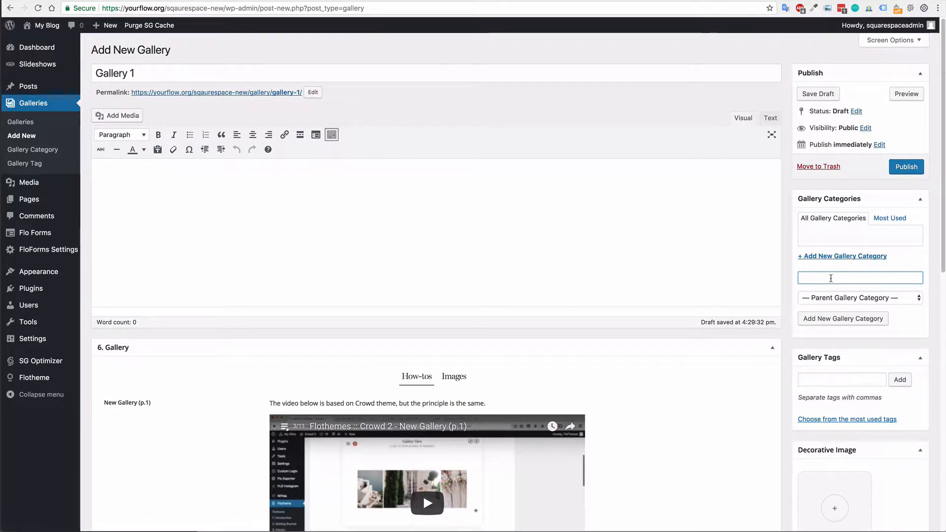
type("weddings")
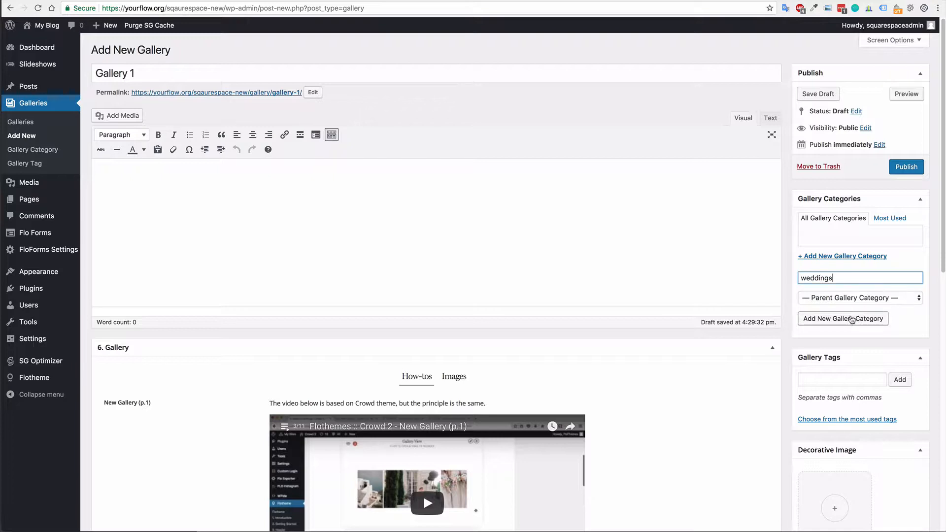
left_click(850, 322)
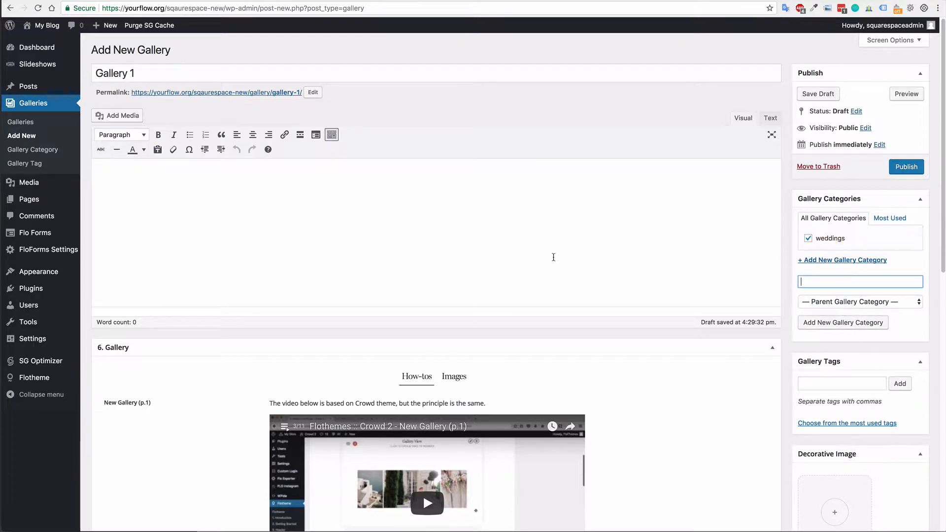
Show the image settings of Gallery 1 and look over the layout, gallery type and image area.
scroll(631, 340, "down", 1)
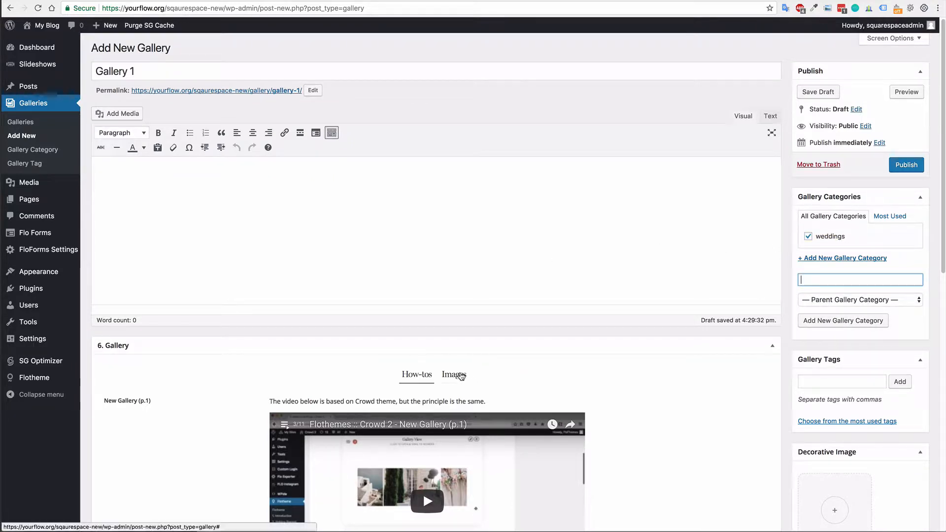
left_click(460, 376)
scroll(743, 311, "down", 3)
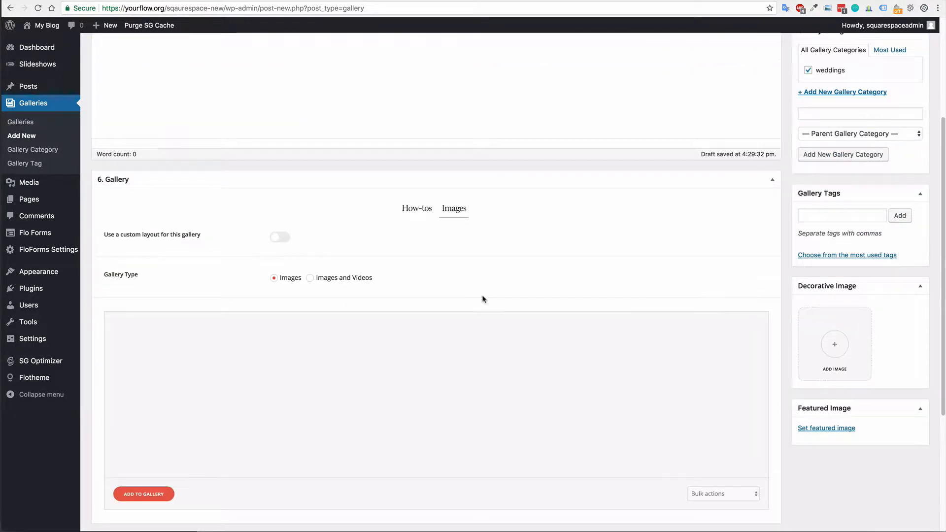
scroll(217, 276, "up", 3)
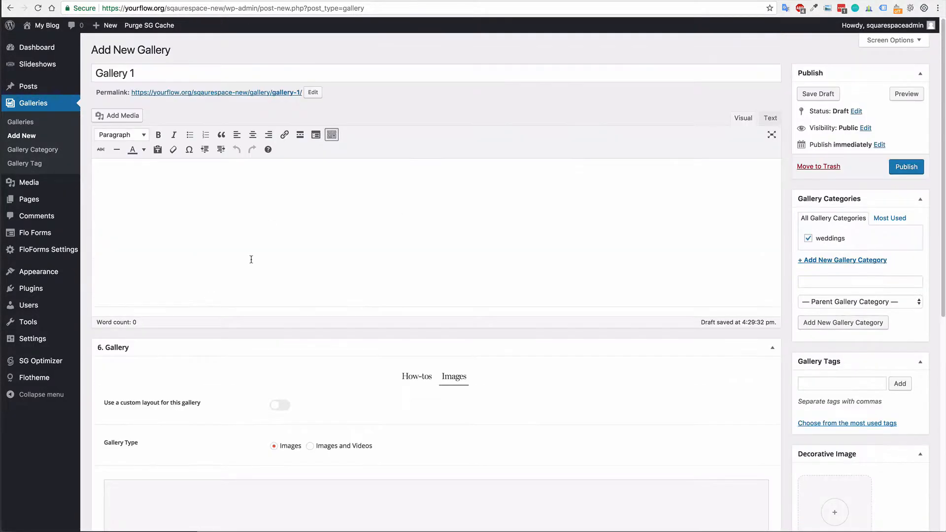
Add ten wedding photos from the media library to Gallery 1, leaving out the bridal party group photo and the cake.
scroll(258, 256, "down", 4)
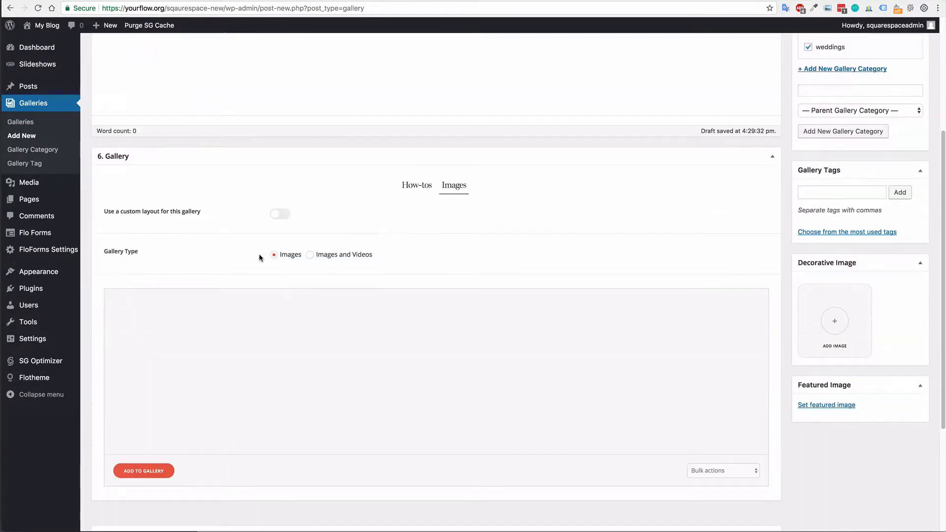
left_click(144, 470)
scroll(296, 359, "down", 2)
scroll(289, 371, "down", 4)
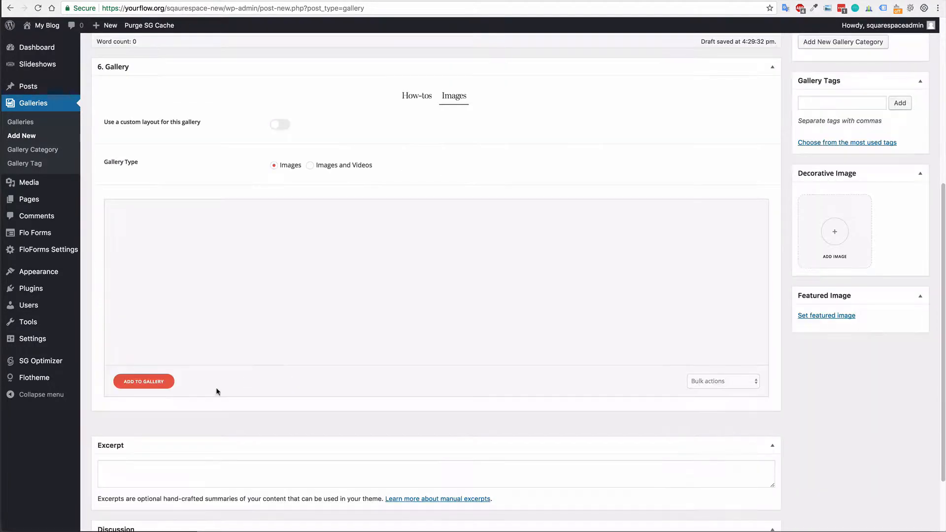
left_click(143, 382)
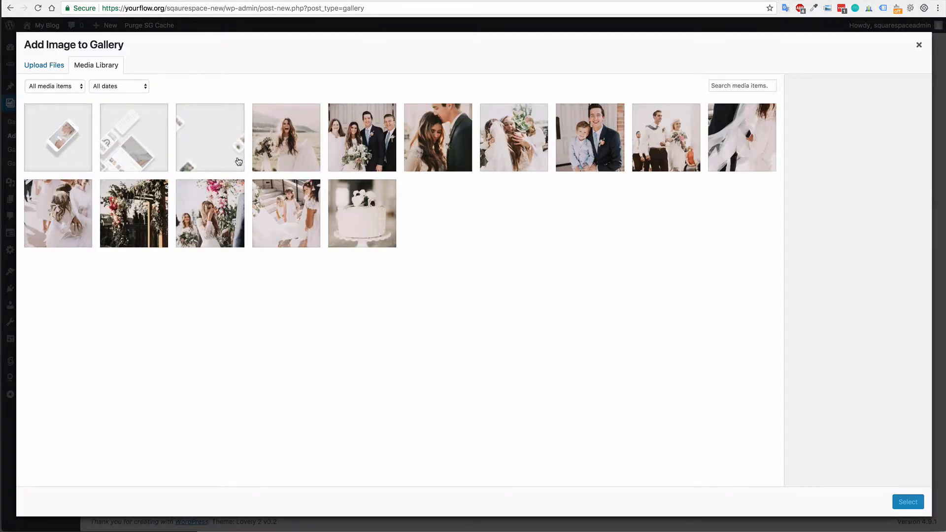
left_click(303, 143)
left_click(300, 215)
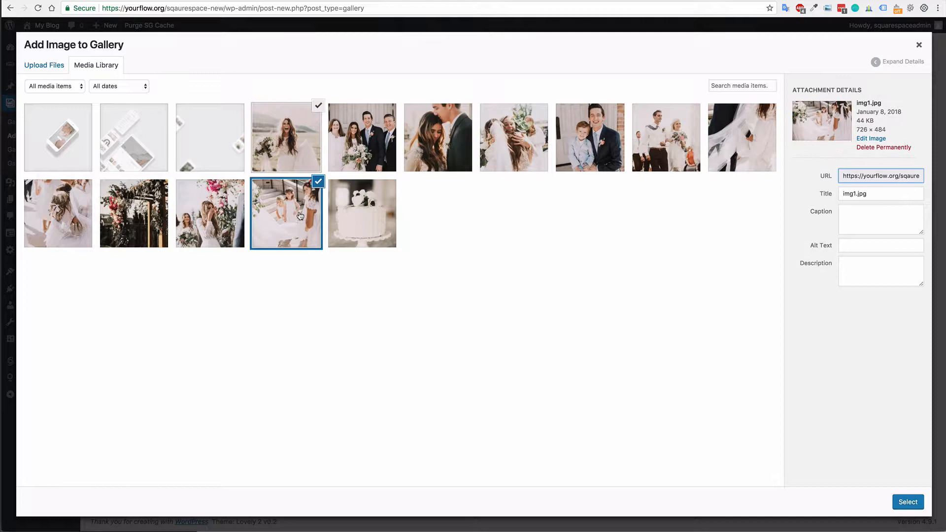
left_click(217, 220)
left_click(427, 137, "shift")
left_click(534, 145)
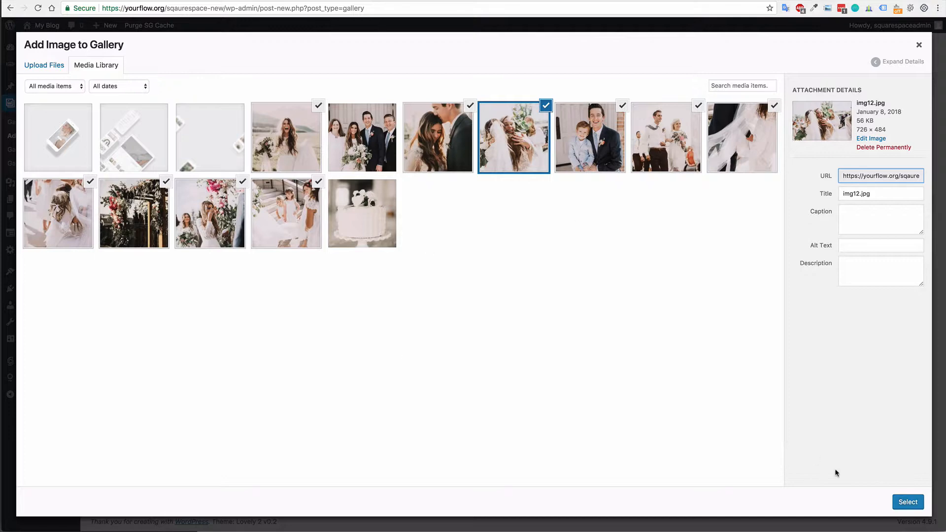
left_click(901, 505)
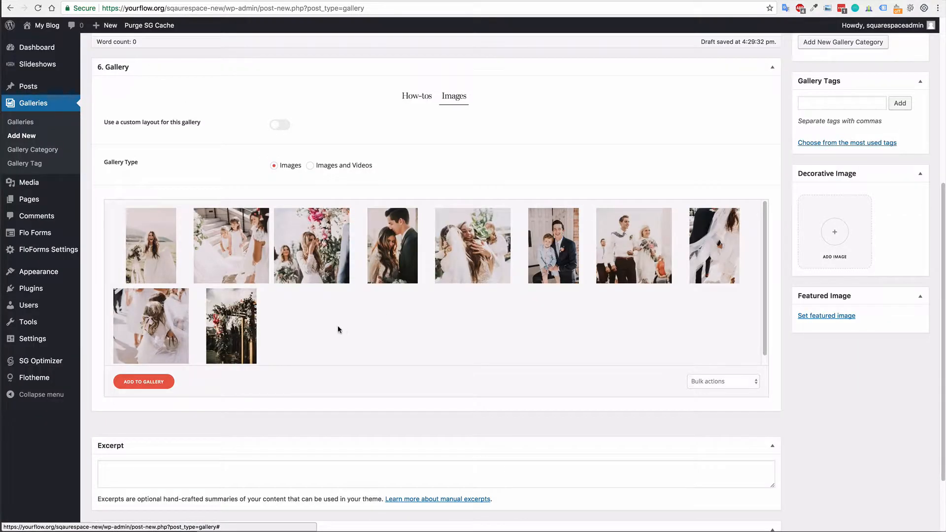
Move the photo of the bride by the pink flowers to fifth place in Gallery 1 and remove the photo of the hugging bride.
left_click_drag(311, 245, 469, 311)
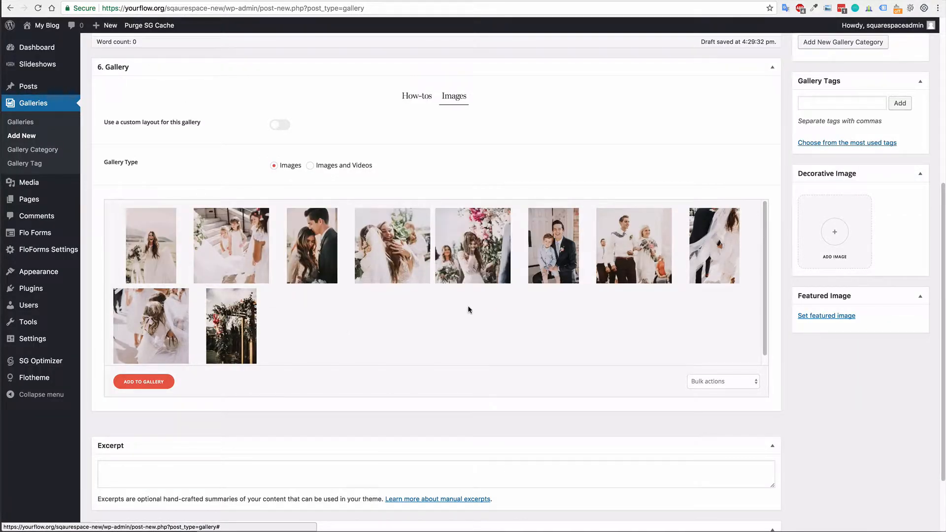
left_click(427, 213)
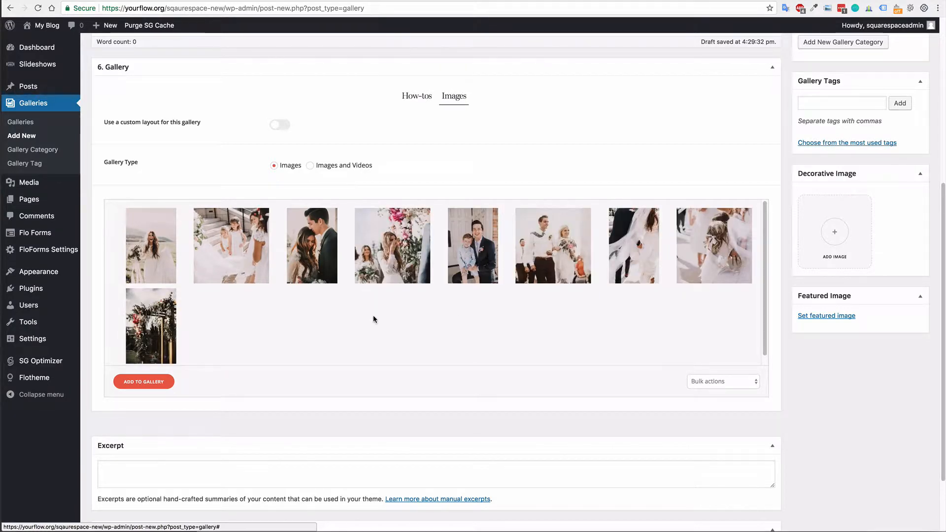
Set img12.jpg as the featured image of Gallery 1 and publish the gallery.
scroll(373, 316, "up", 2)
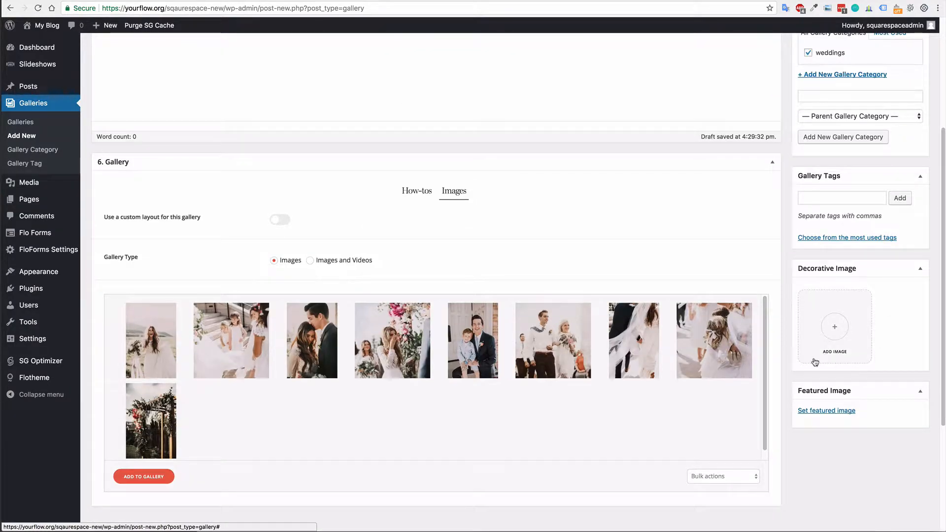
left_click(824, 412)
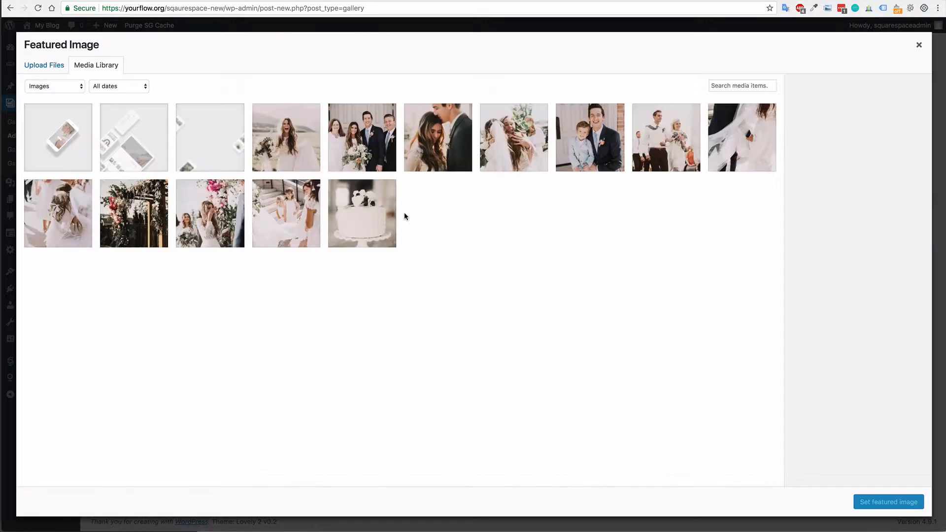
left_click(296, 145)
left_click(469, 149)
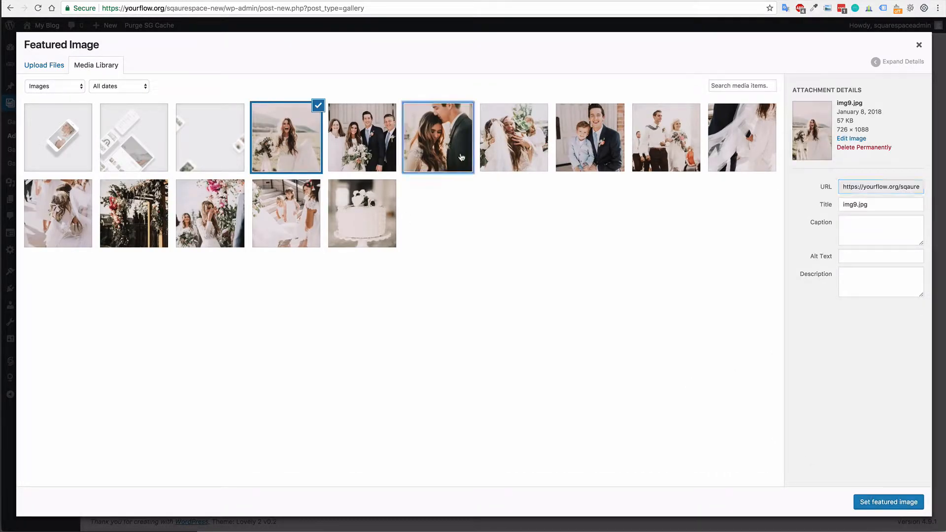
left_click(530, 145)
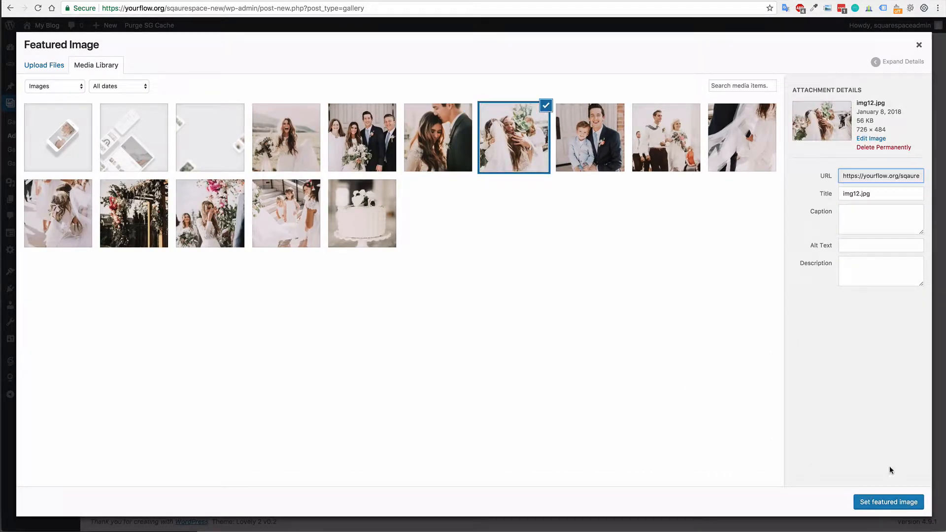
left_click(888, 501)
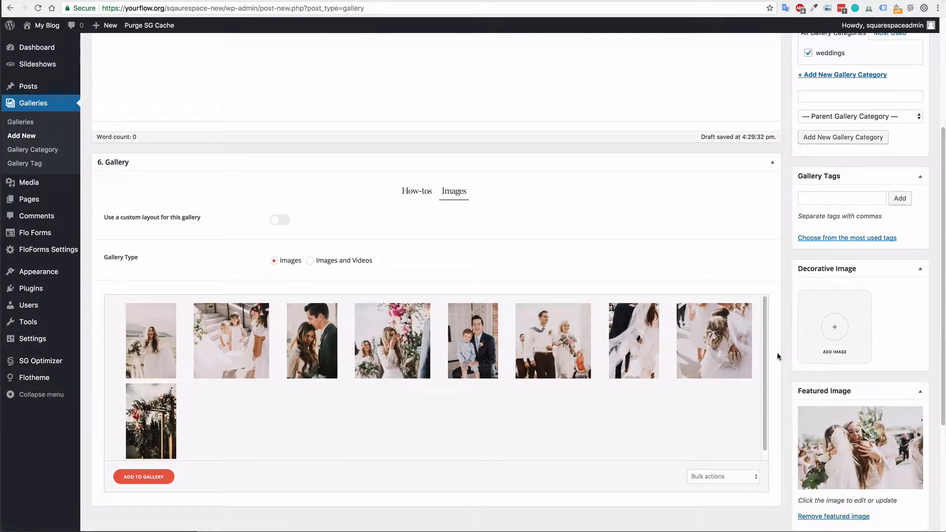
scroll(778, 354, "up", 5)
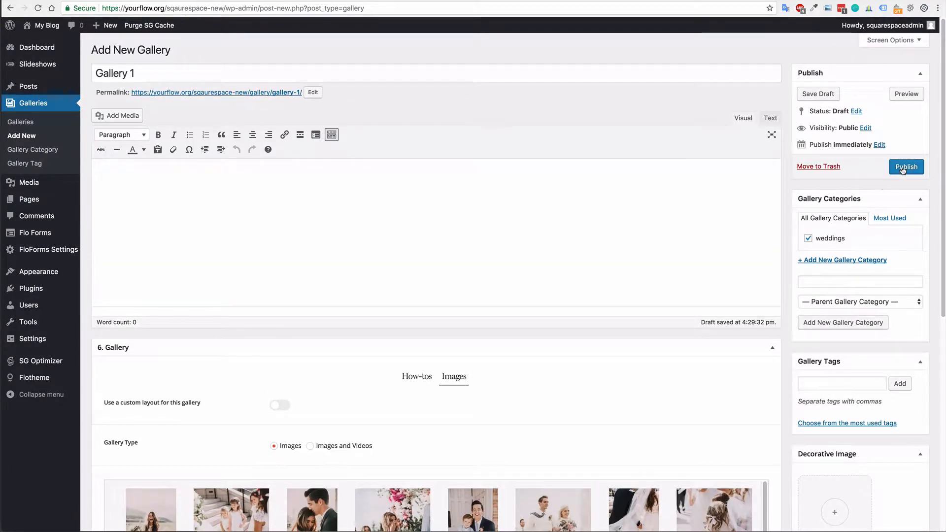
left_click(902, 168)
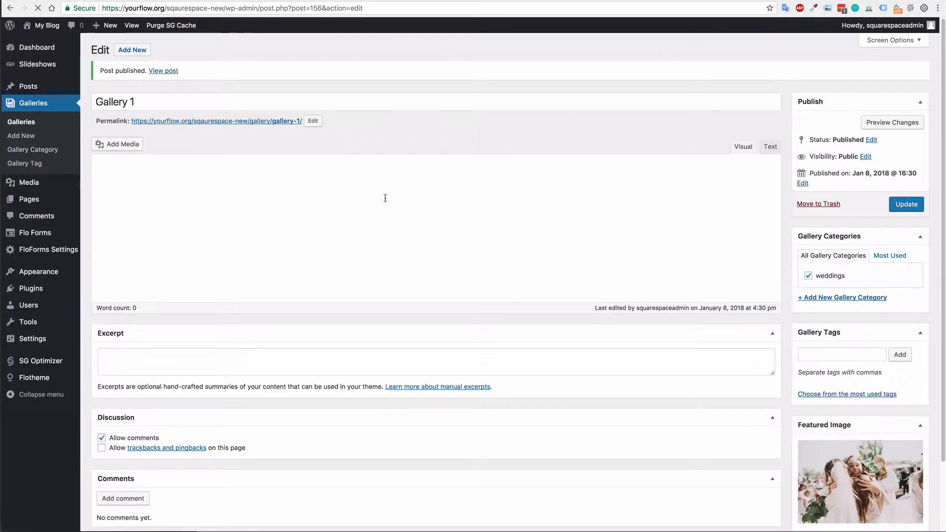
Create another new gallery and title it "Gallery 2".
left_click(137, 52)
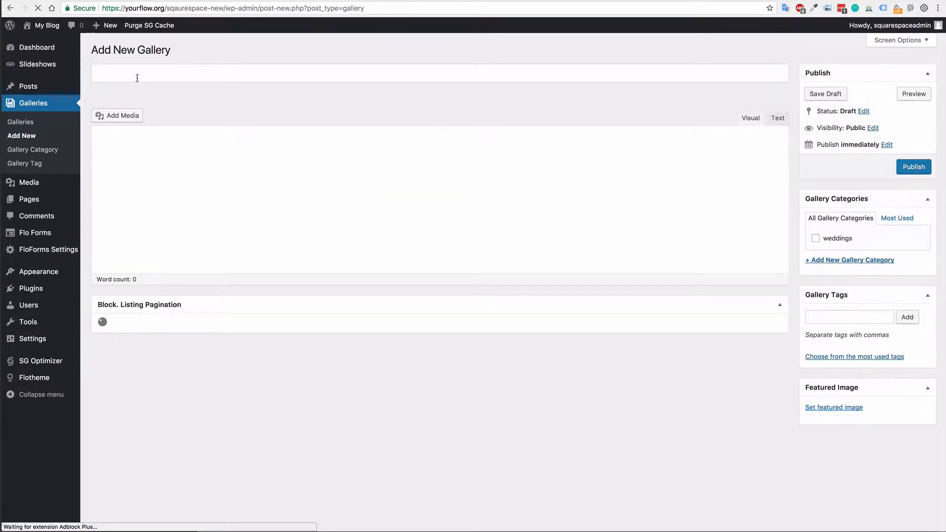
type("Gallery")
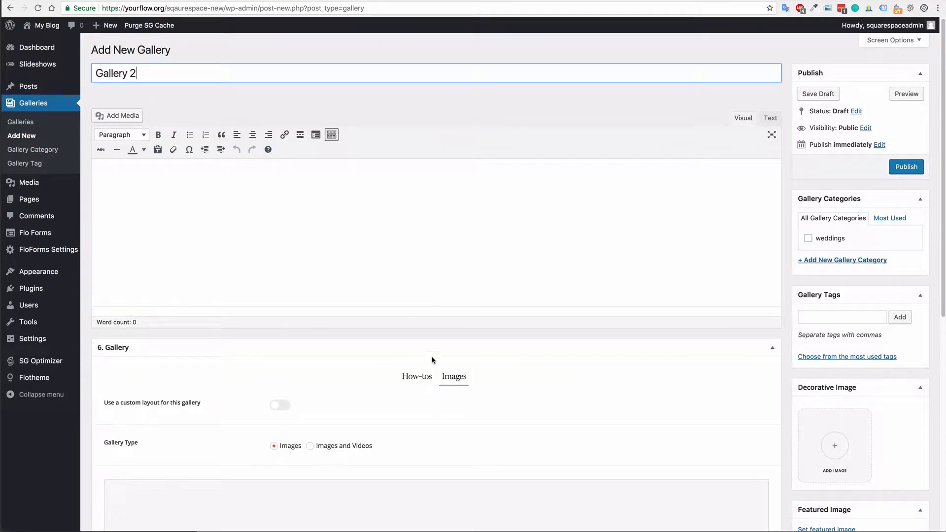
type(" 2")
Add all twelve wedding photos from the media library, from img9.jpg through img2.jpg, to Gallery 2.
scroll(431, 360, "down", 5)
left_click(143, 474)
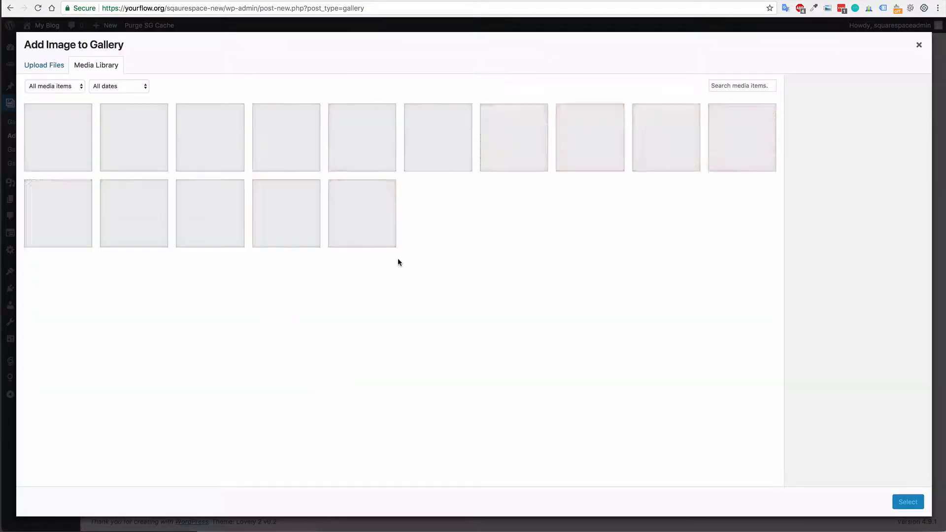
left_click(299, 136)
left_click(366, 225, "shift")
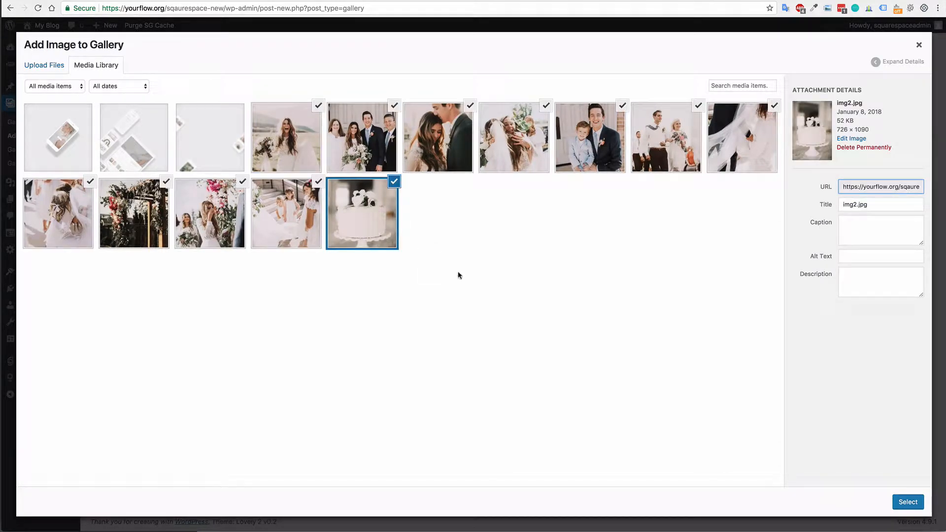
left_click(901, 501)
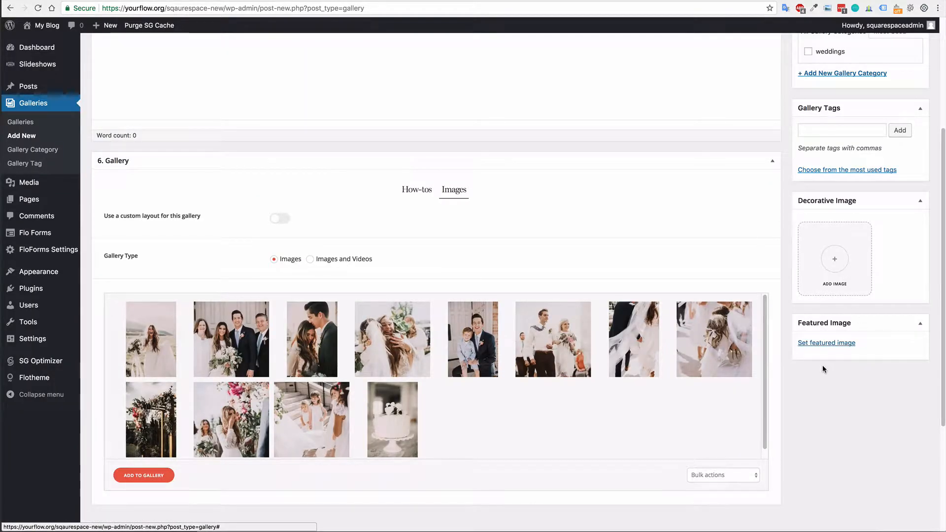
Set img6.jpg as the featured image of Gallery 2 and publish it in the weddings gallery category.
left_click(828, 345)
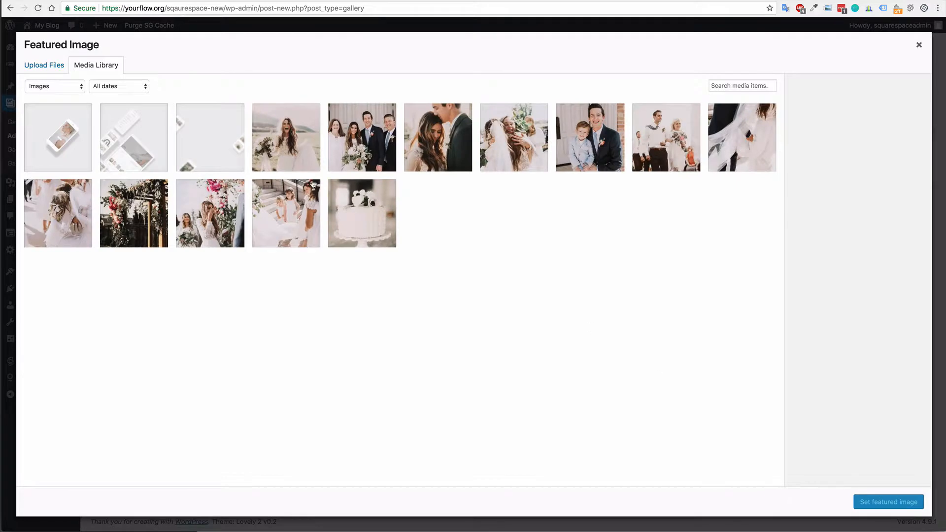
left_click(285, 153)
left_click(209, 218)
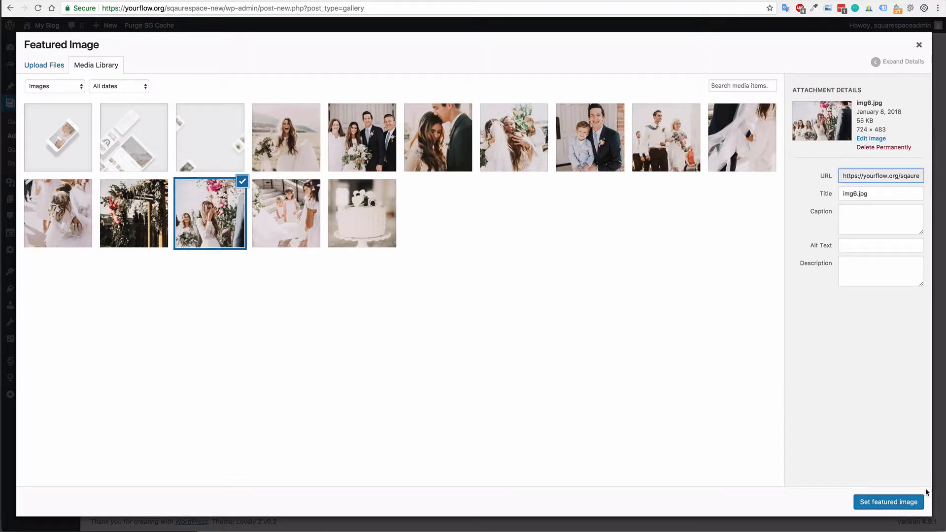
left_click(909, 501)
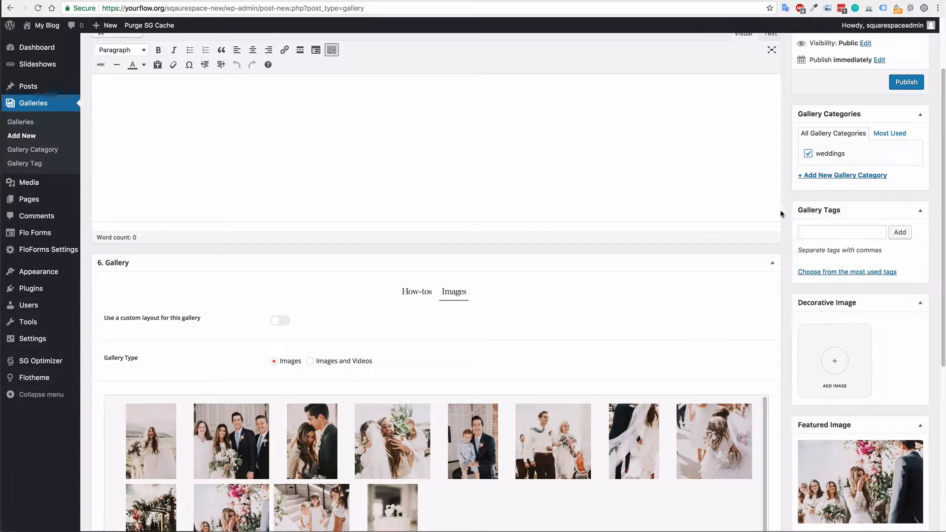
left_click(905, 82)
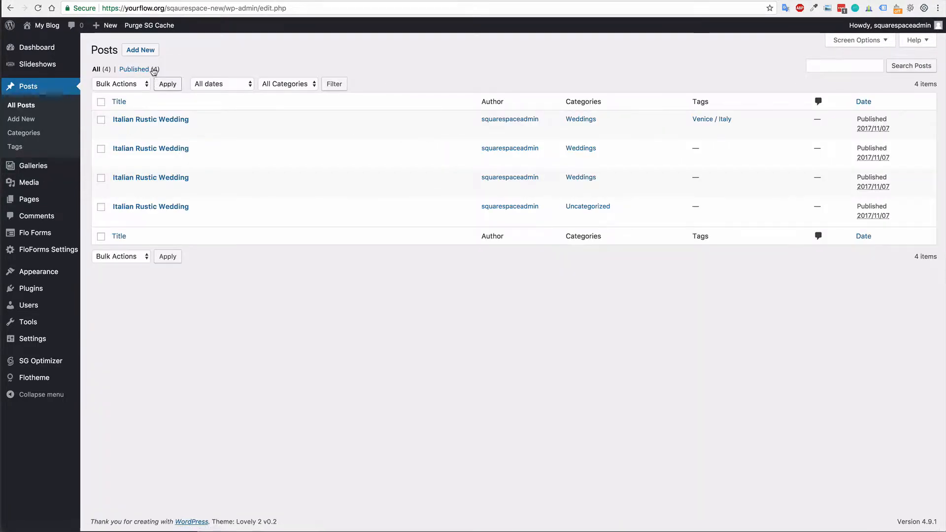
Create a new blog post titled "New Blog Post" and assign it to the Weddings category.
left_click(141, 50)
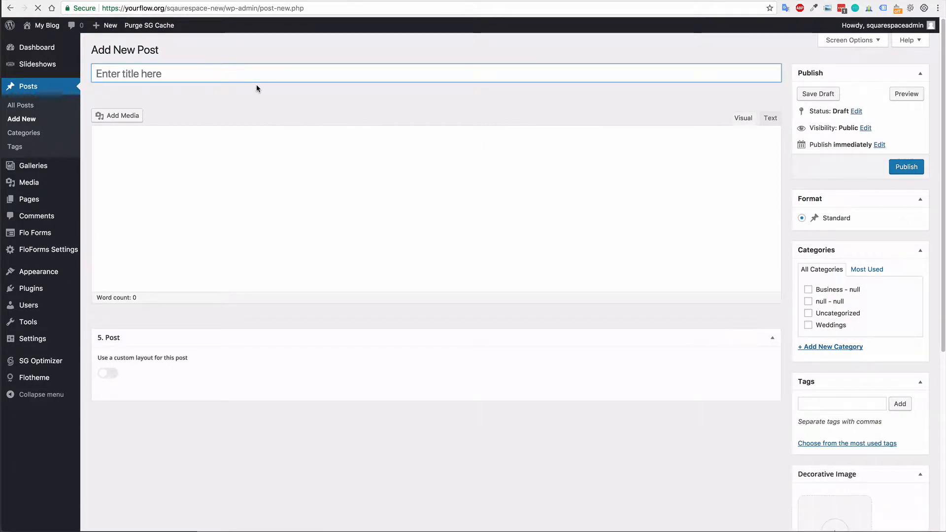
type("New Blo")
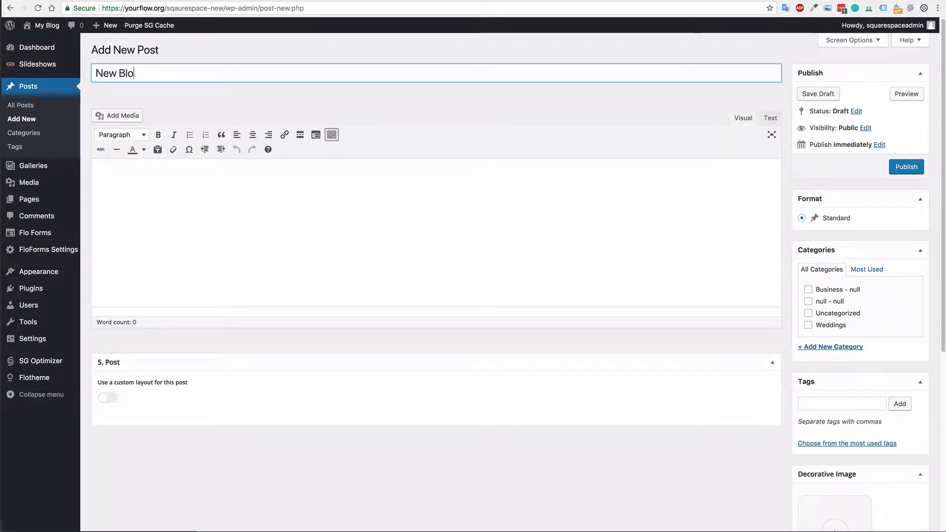
type("g Post")
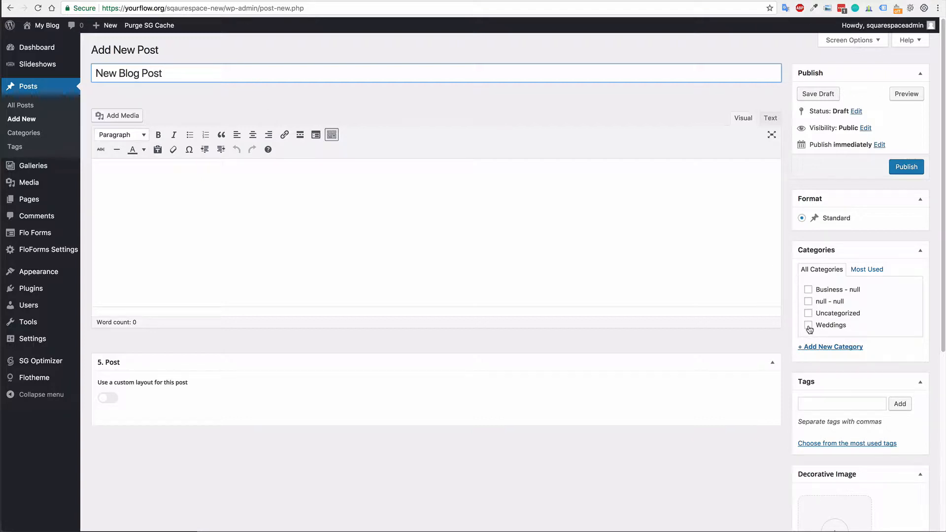
left_click(808, 325)
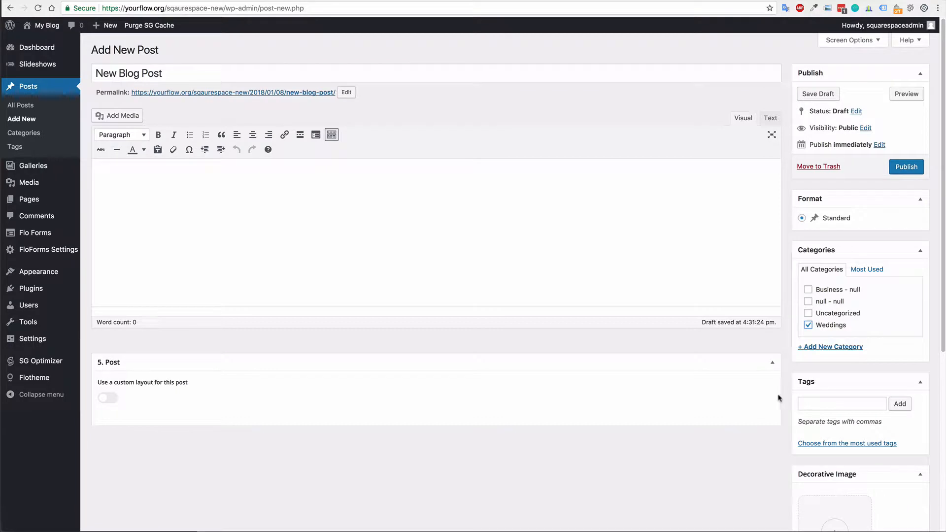
left_click(810, 400)
left_click(784, 368)
Set img1.jpg from the media library as the featured image of the new blog post.
scroll(788, 364, "down", 4)
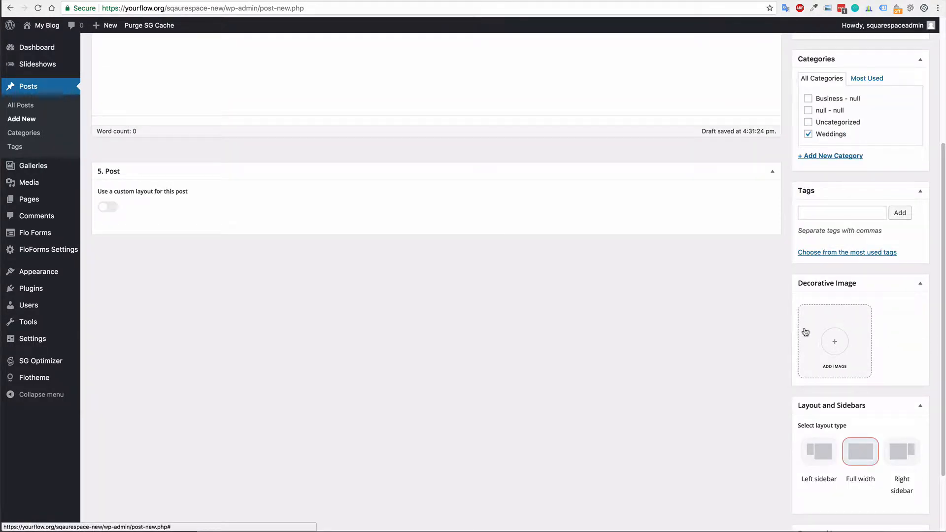
scroll(799, 341, "down", 2)
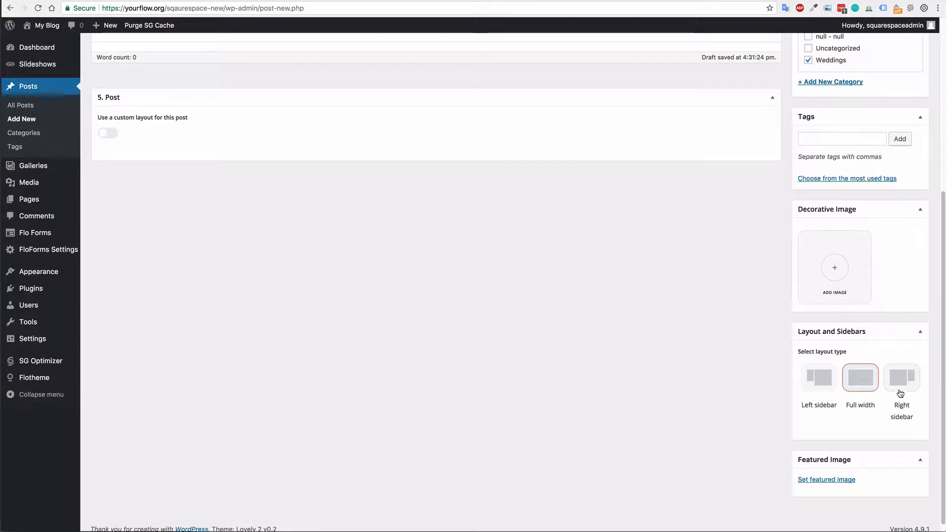
left_click(819, 480)
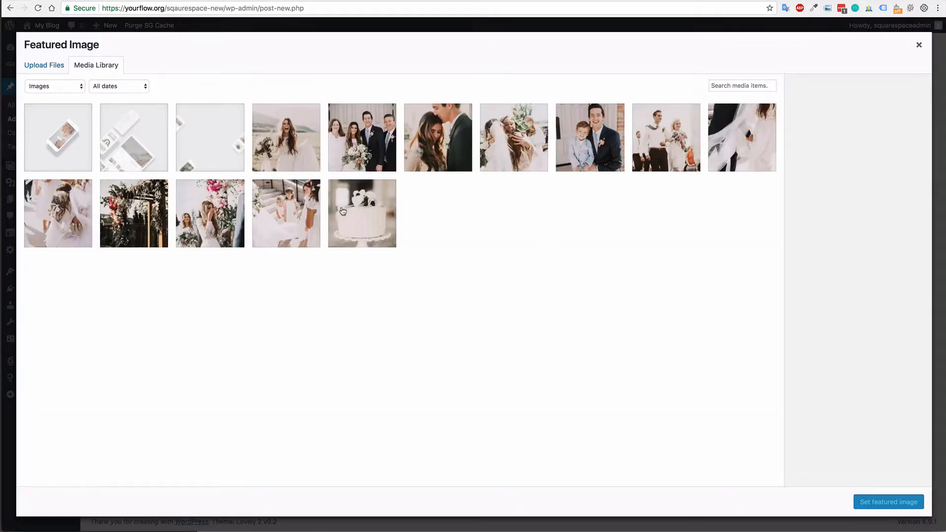
left_click(287, 233)
left_click(889, 503)
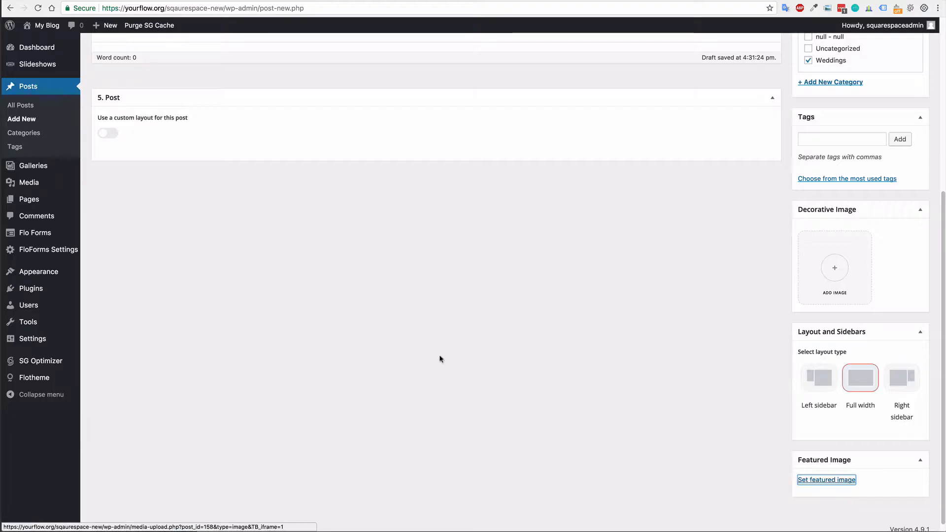
Write "Add some details here etc." in the post body and start a new paragraph below it.
scroll(401, 316, "up", 5)
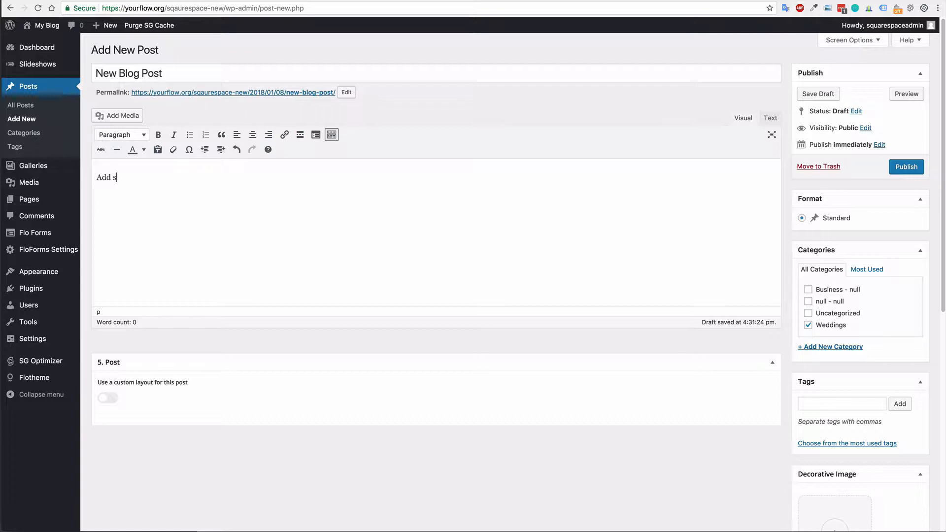
type("ails here etc.")
key("Return")
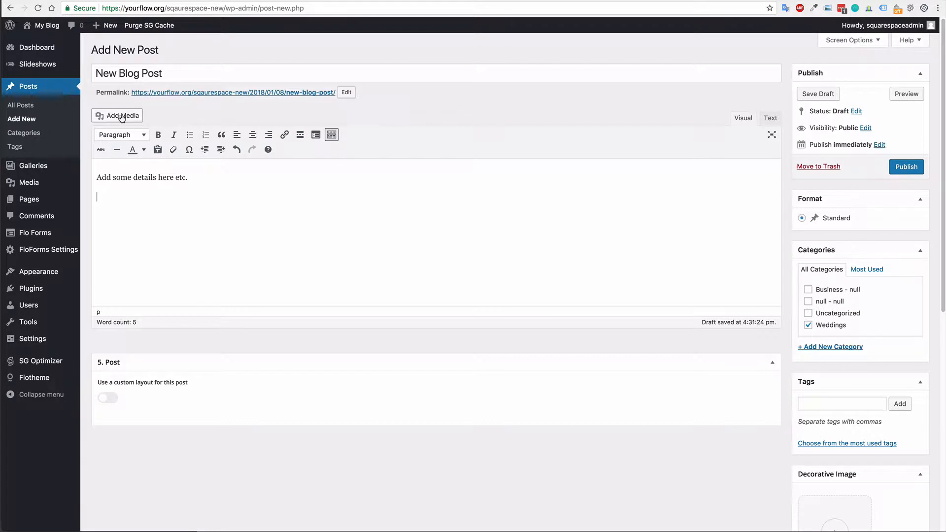
Insert img9.jpg from the media library into the post body at full size, 726 × 1088.
left_click(117, 115)
left_click(391, 144)
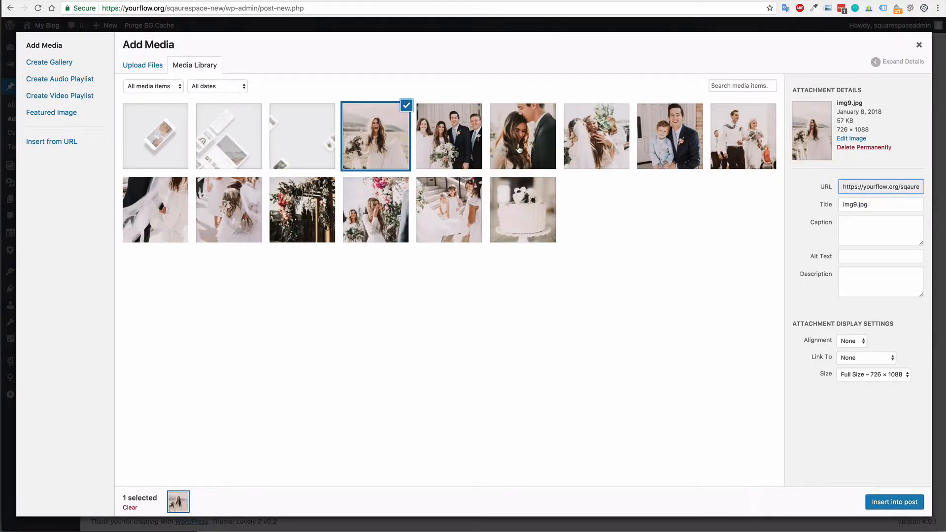
left_click(864, 379)
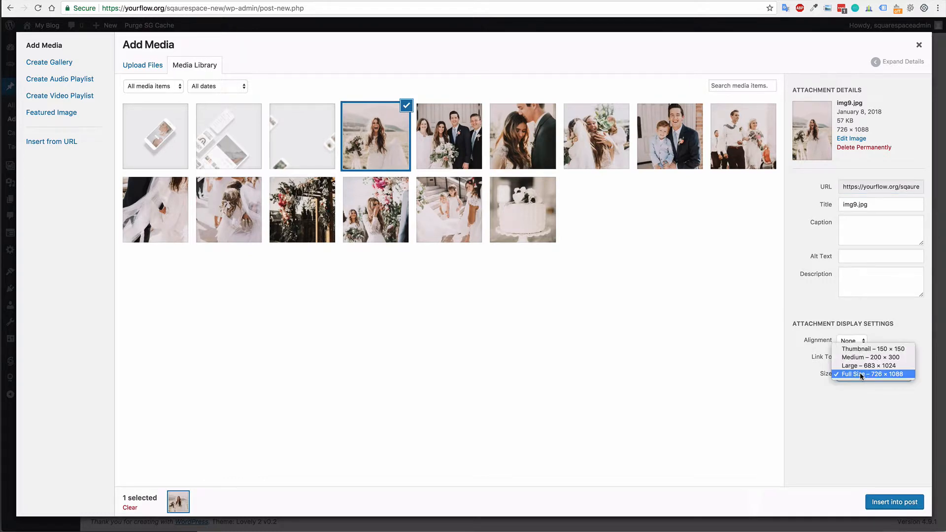
left_click(861, 375)
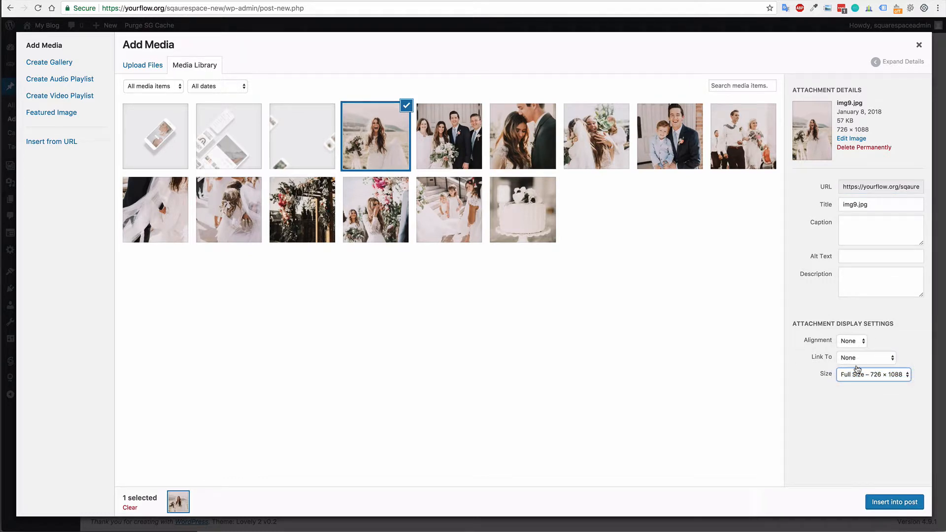
left_click(882, 503)
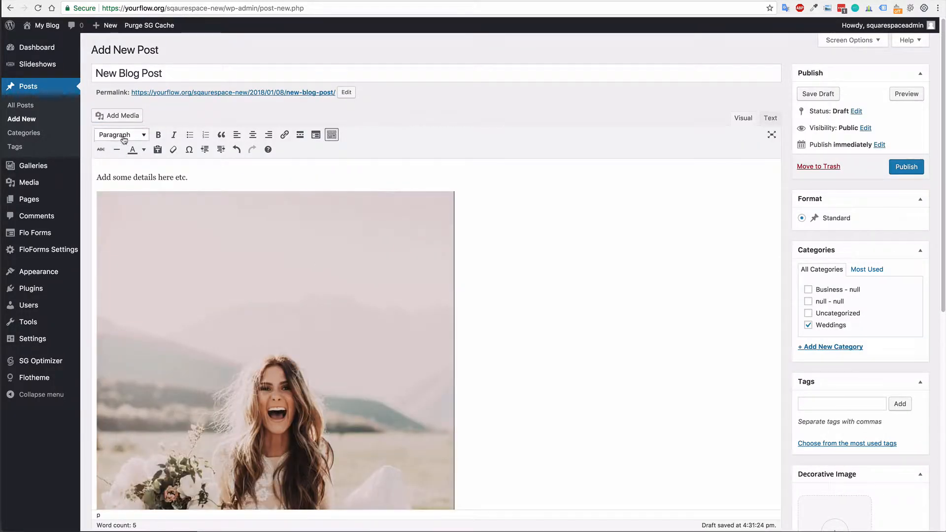
Insert the eleven wedding photos that follow img9.jpg in the media library, through img2.jpg, into the post body.
left_click(116, 115)
left_click(427, 157)
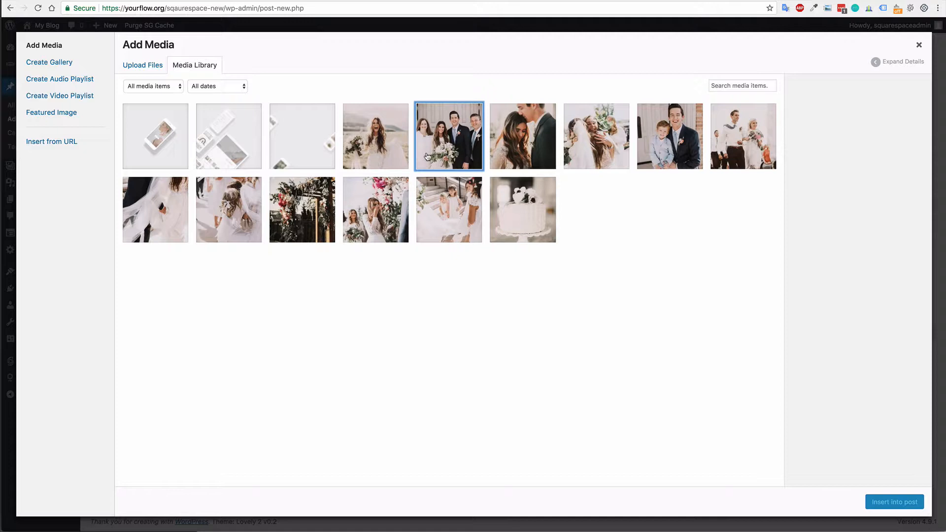
left_click(502, 213, "shift")
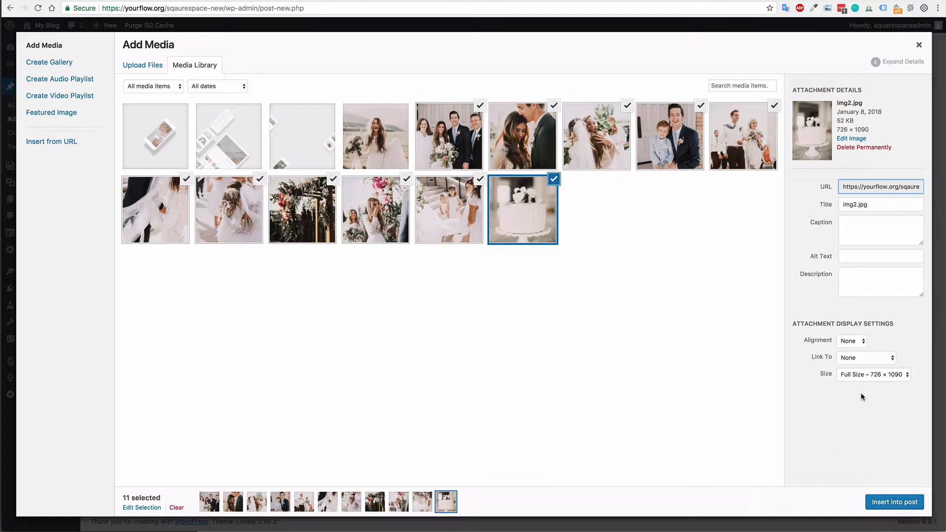
left_click(881, 504)
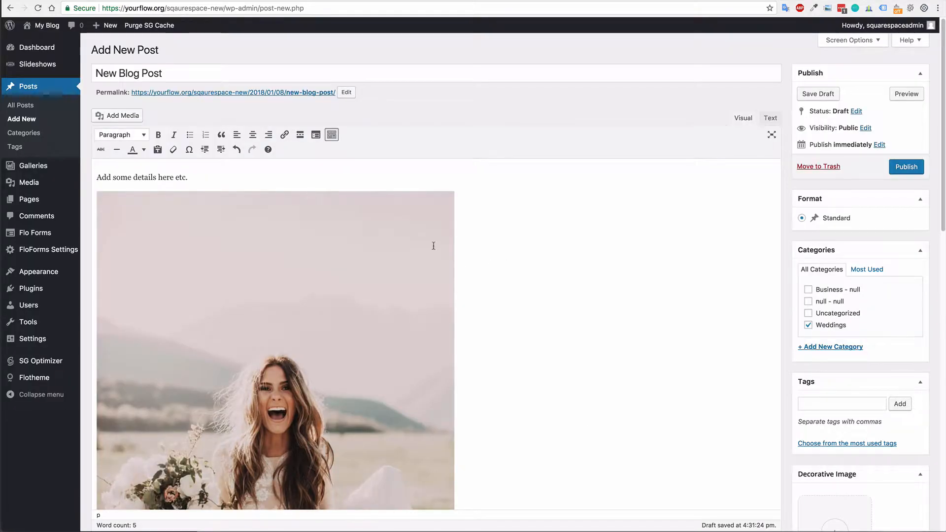
Check the inserted photos in the post body and publish the blog post.
scroll(525, 233, "down", 10)
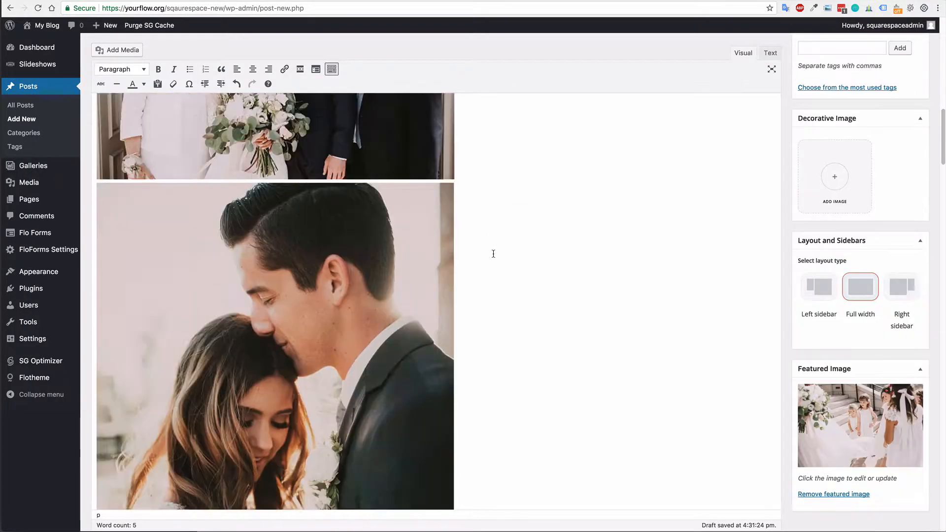
scroll(482, 284, "down", 15)
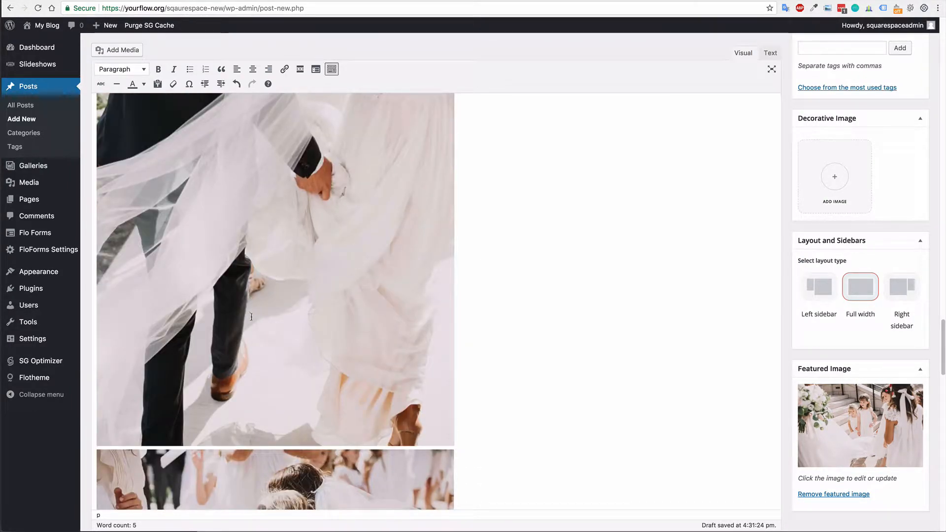
scroll(255, 327, "down", 15)
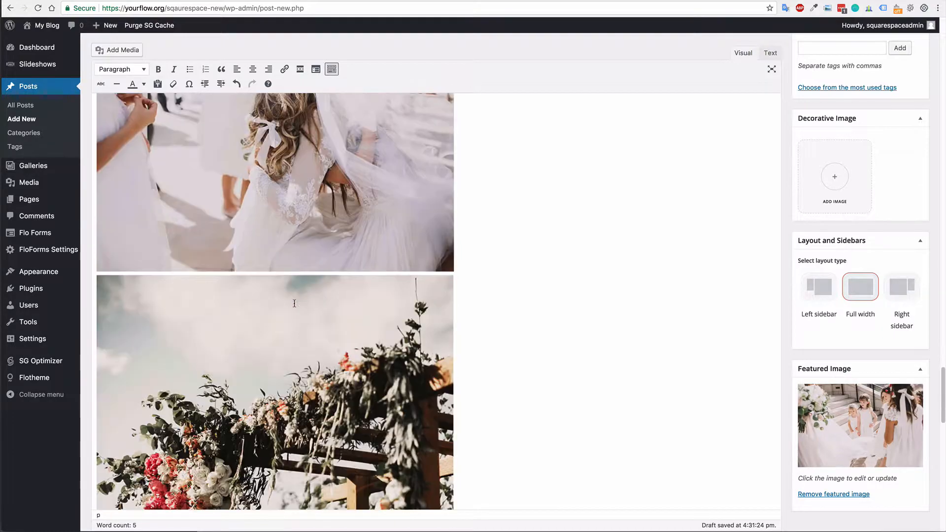
scroll(296, 306, "down", 15)
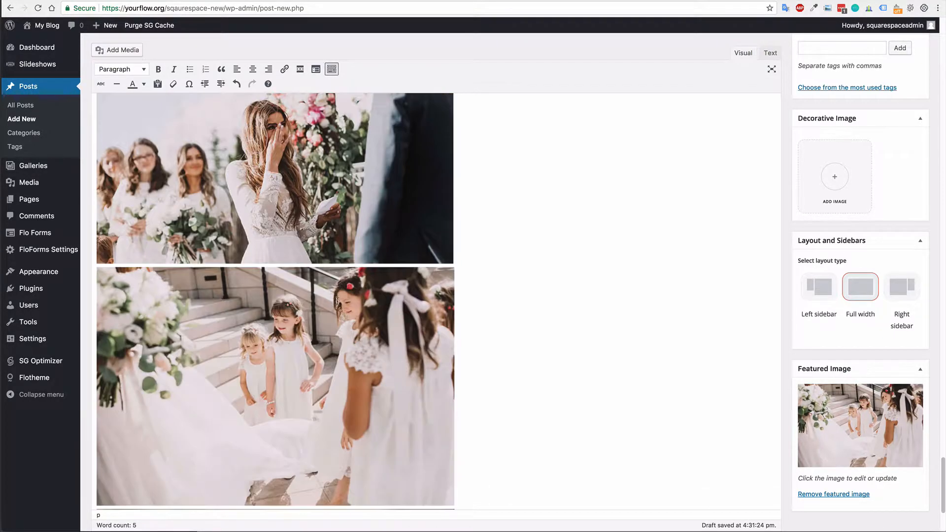
scroll(343, 303, "up", 15)
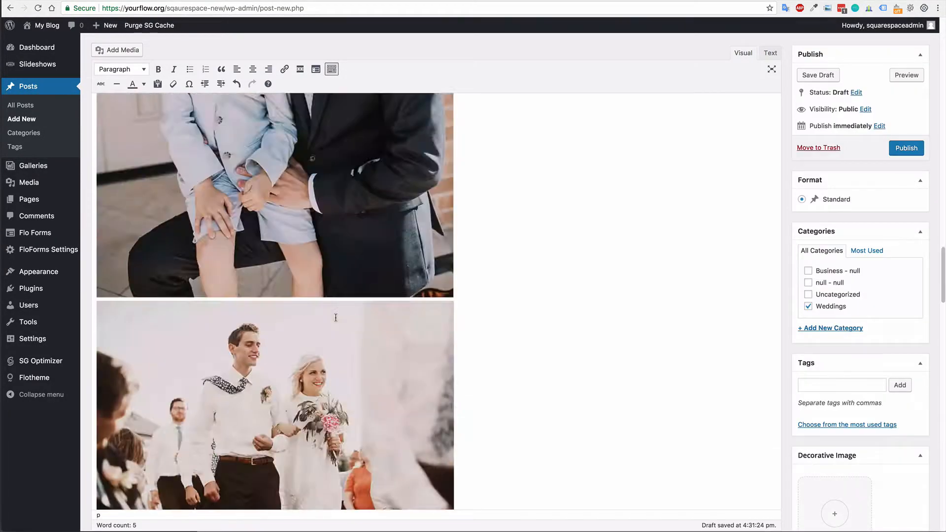
scroll(334, 319, "up", 10)
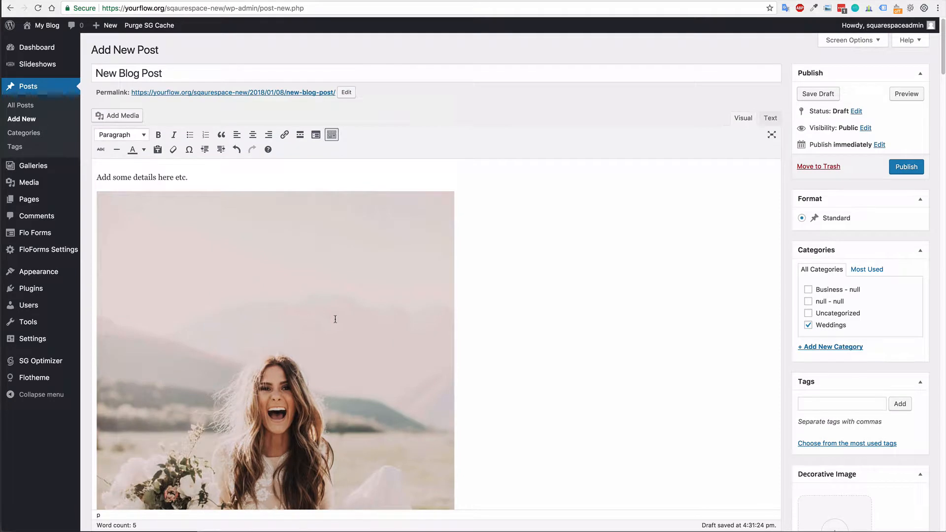
left_click(907, 167)
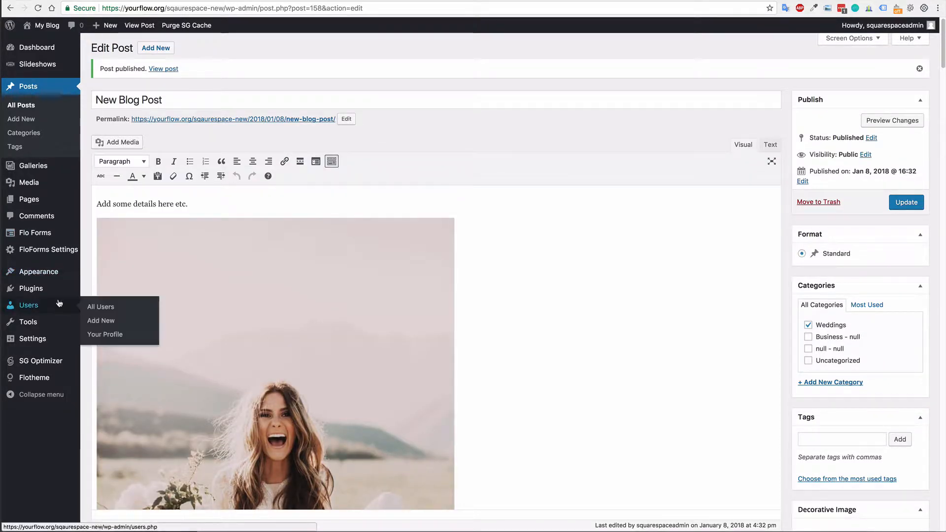
Open the general site settings and examine the site title.
mouse_move(43, 339)
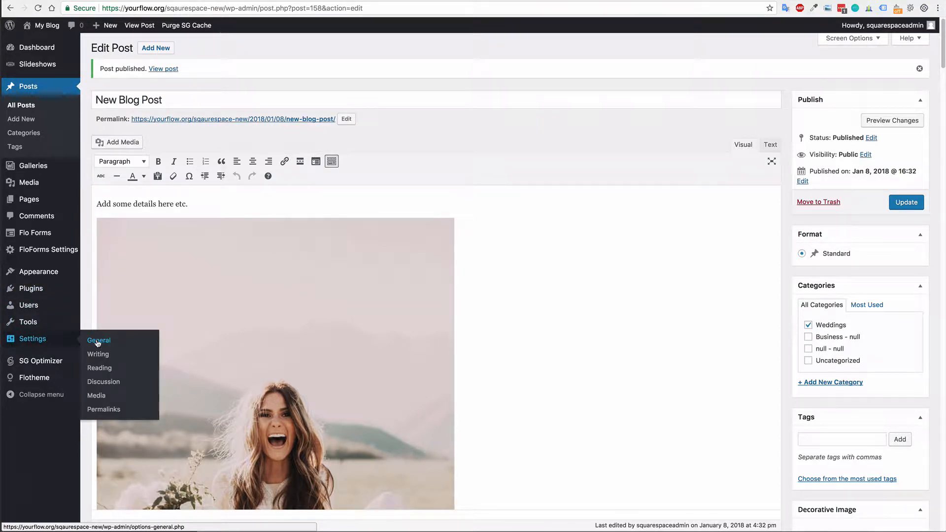
left_click(101, 340)
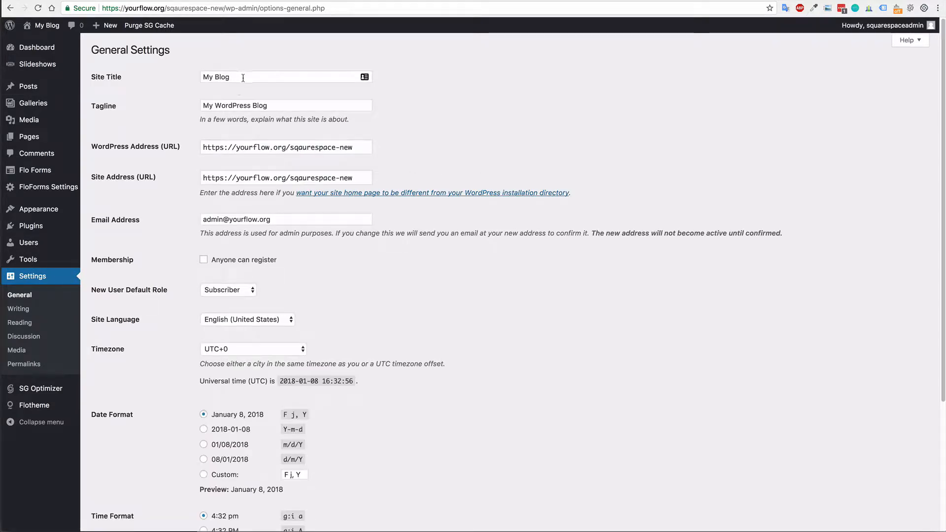
left_click_drag(243, 78, 212, 76)
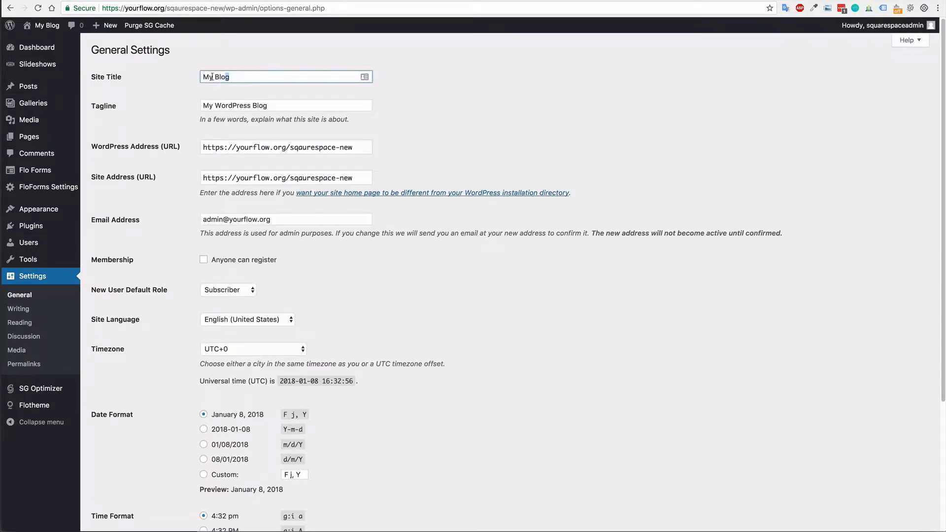
left_click(257, 77)
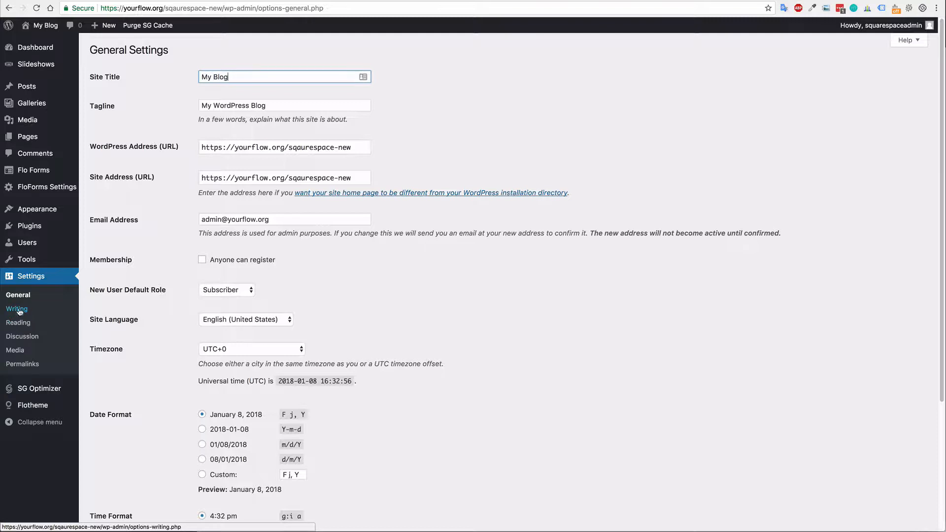
In the reading settings, make the homepage display a static page and choose Homepage portfolio for it.
left_click(44, 323)
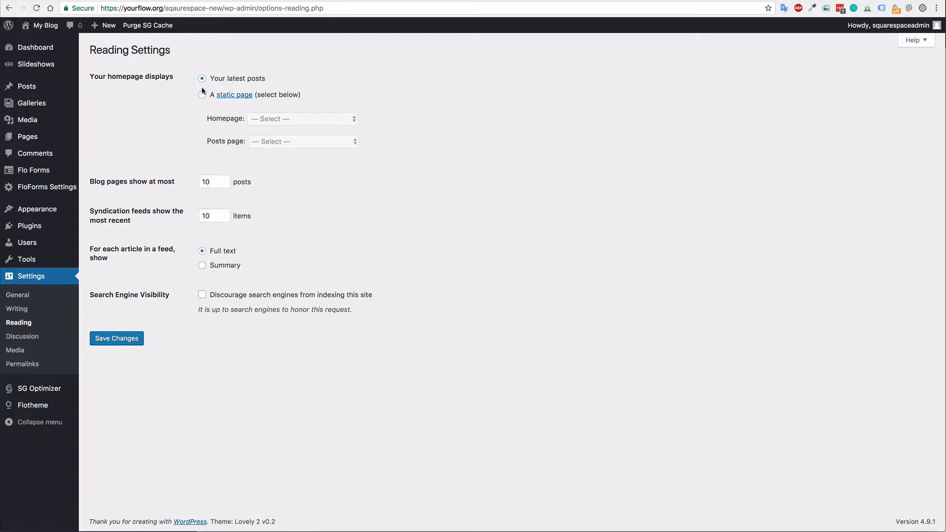
left_click(201, 96)
left_click(305, 121)
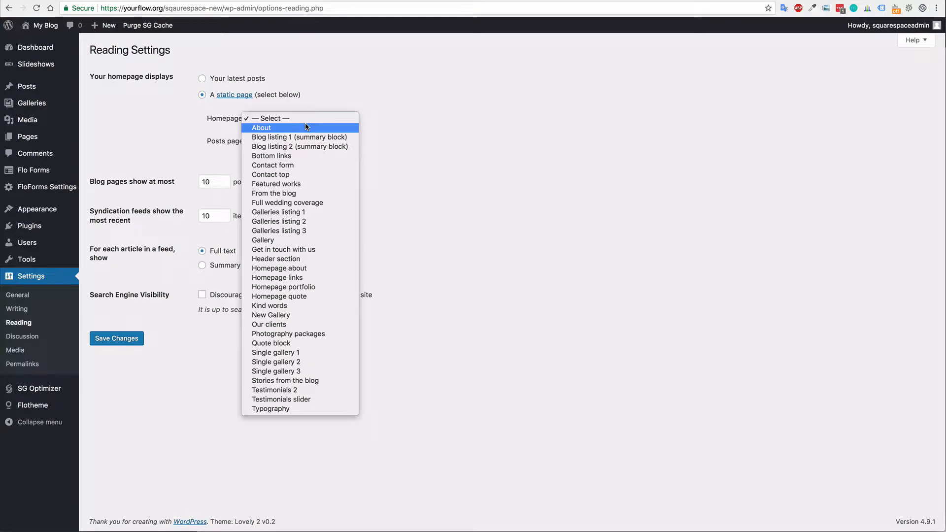
left_click(309, 287)
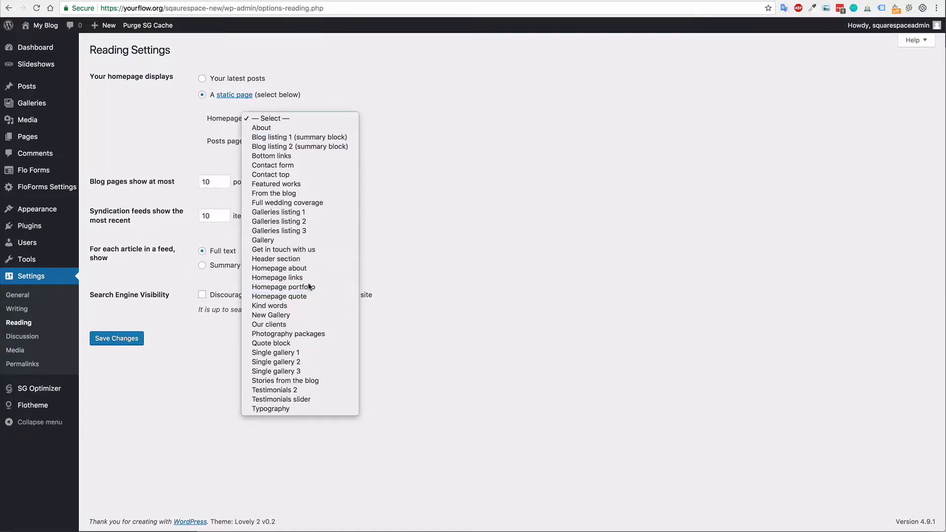
Limit blog pages to 12 posts and syndication feeds to 12 items, and save the reading settings.
left_click_drag(216, 183, 200, 182)
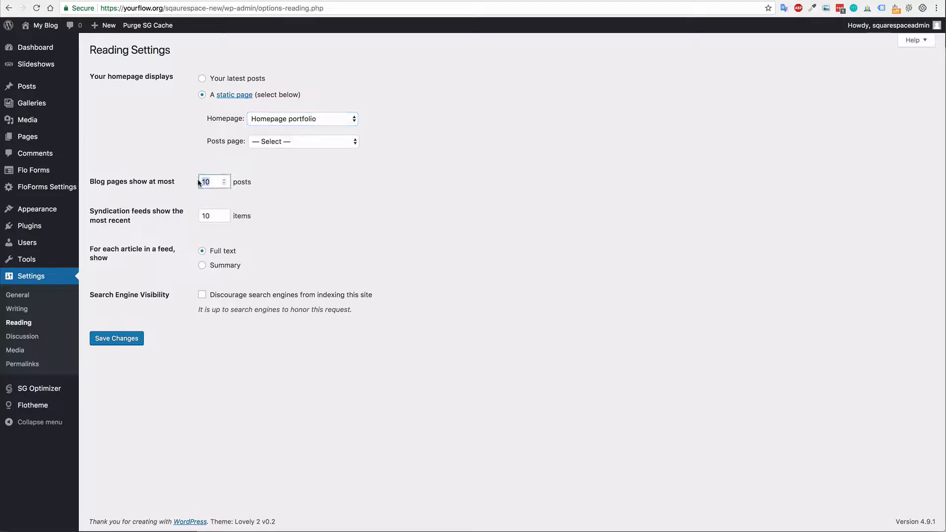
left_click_drag(209, 216, 196, 218)
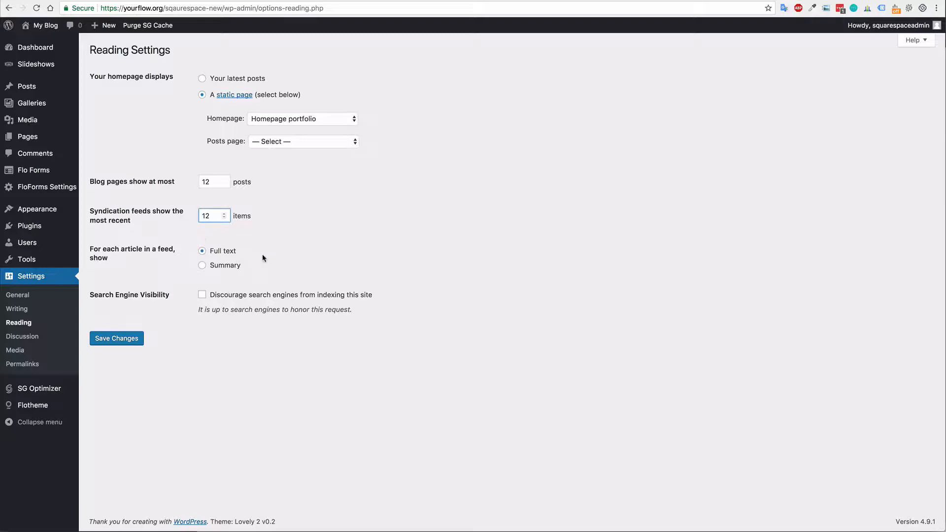
left_click(122, 343)
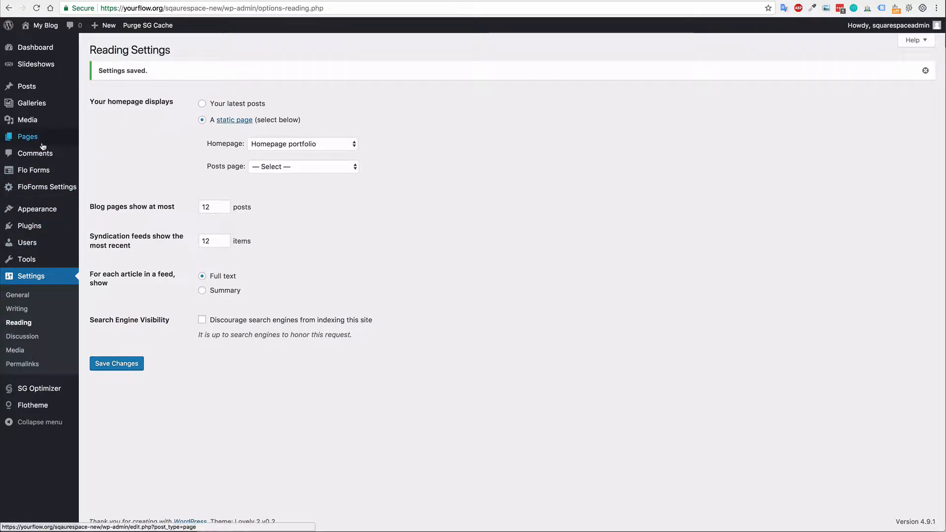
Find the Homepage portfolio page in the list of pages and open it for editing.
mouse_move(28, 92)
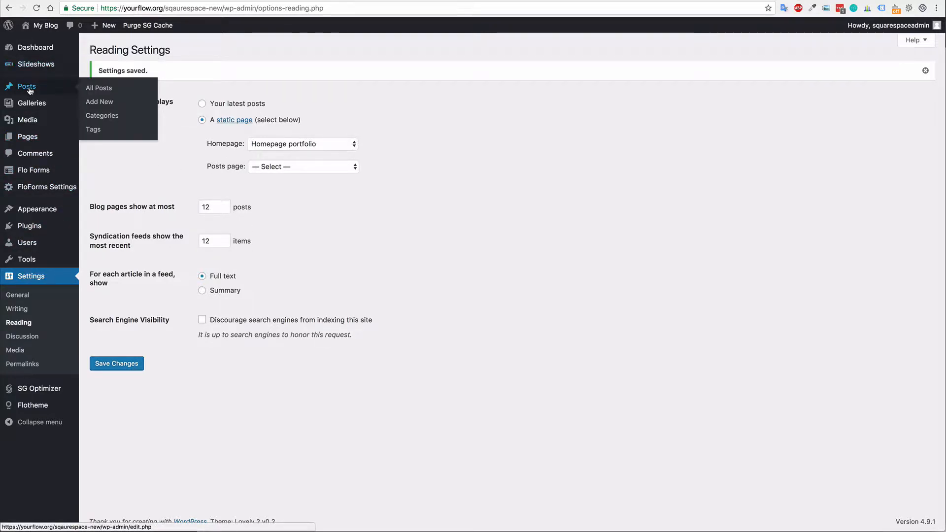
left_click(35, 140)
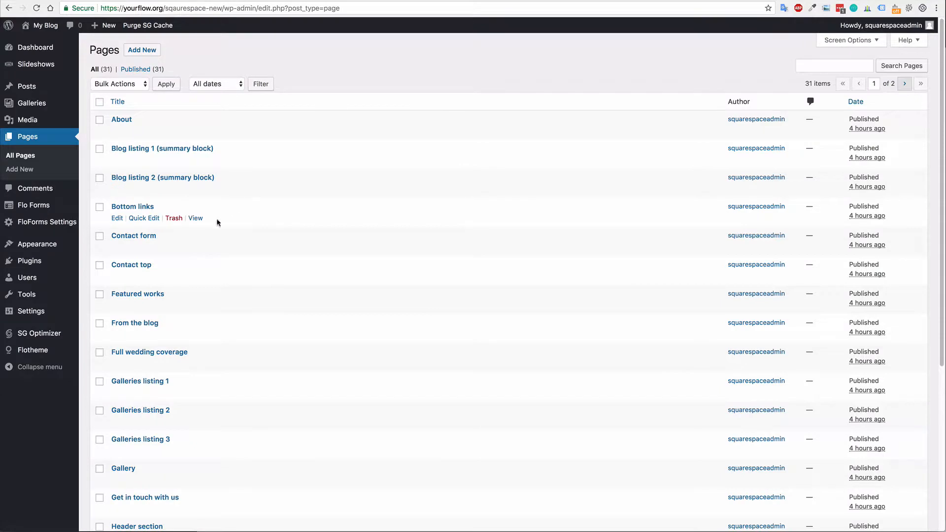
scroll(256, 357, "down", 4)
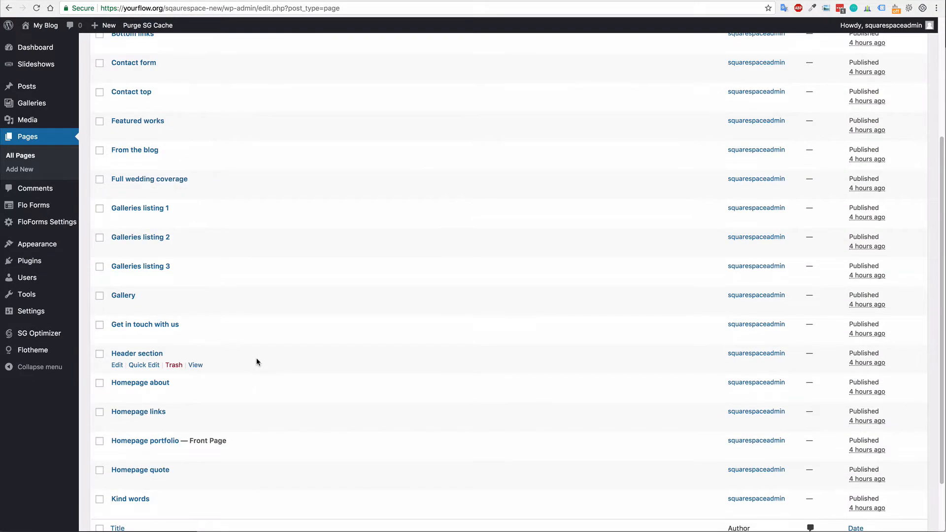
scroll(256, 358, "down", 2)
left_click(159, 382)
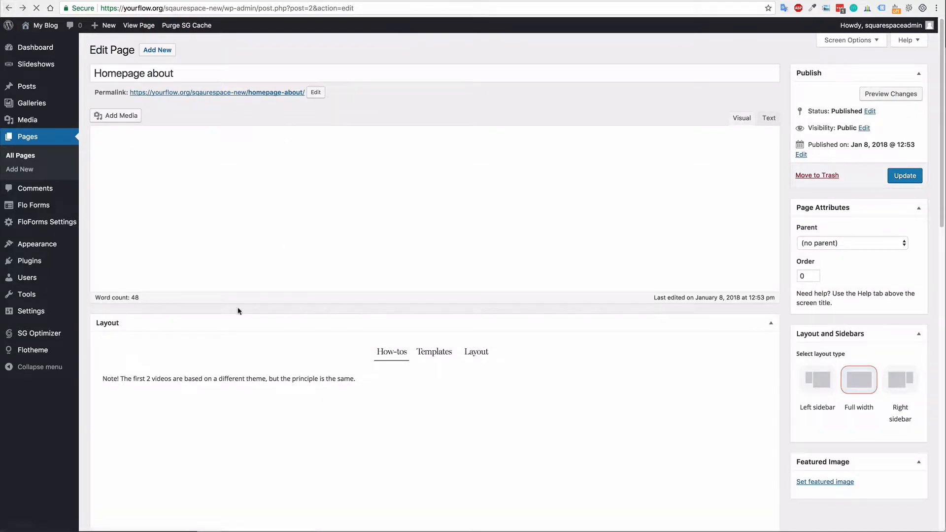
key("super+bracketleft")
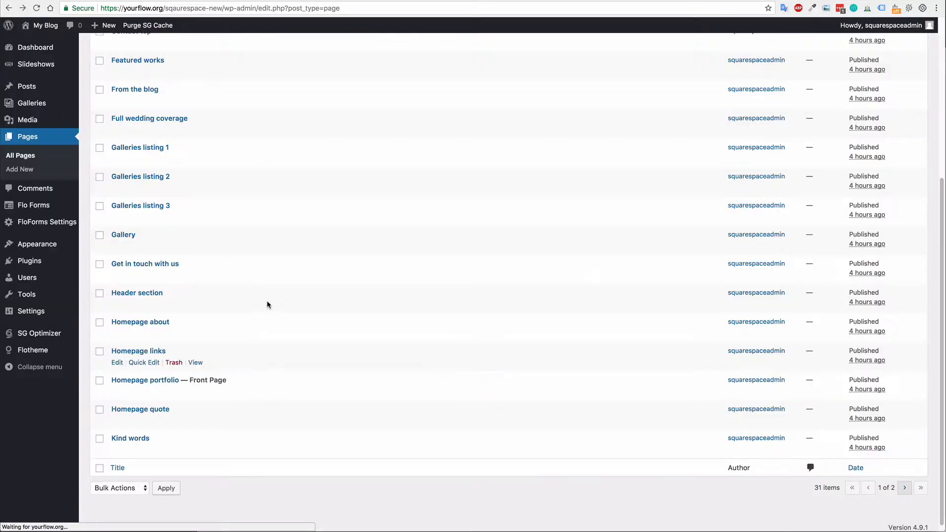
left_click(164, 377)
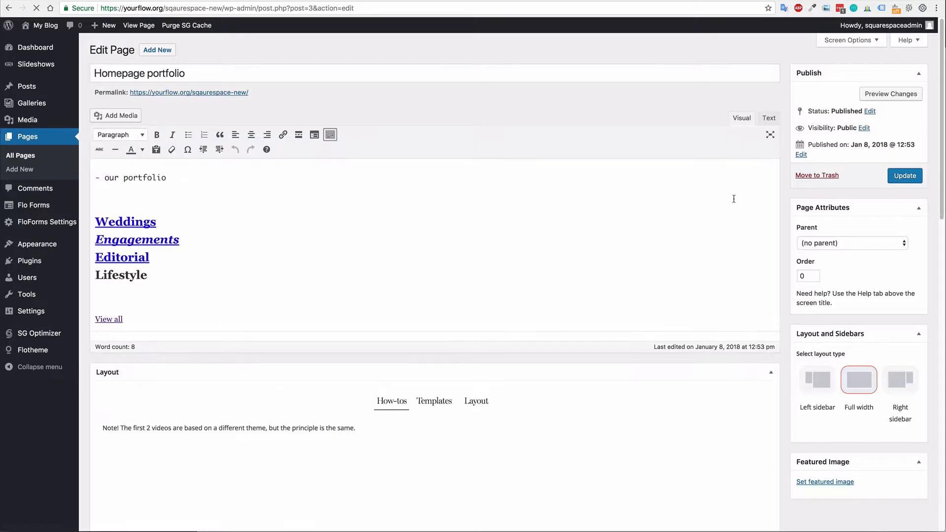
Delete all existing text from the Homepage portfolio page's content and return the editor to visual mode.
left_click(268, 293)
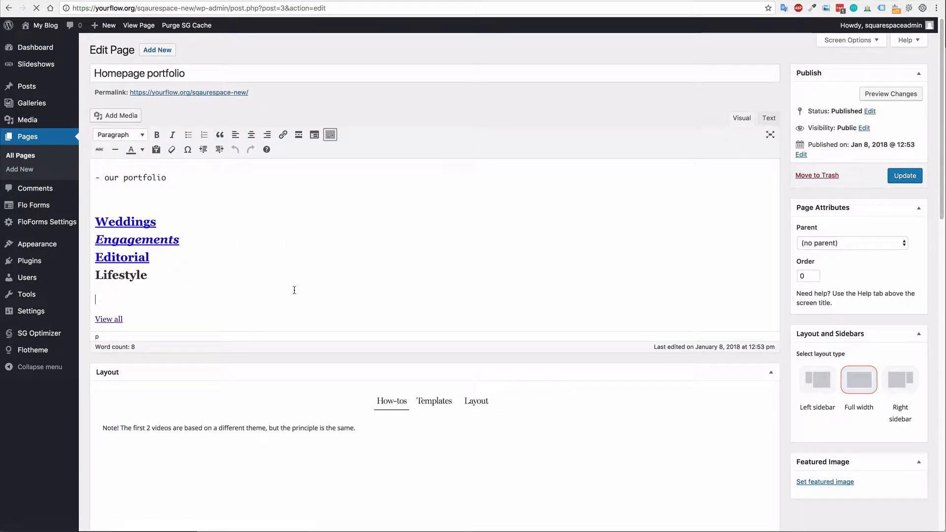
key("ctrl+a")
left_click(768, 119)
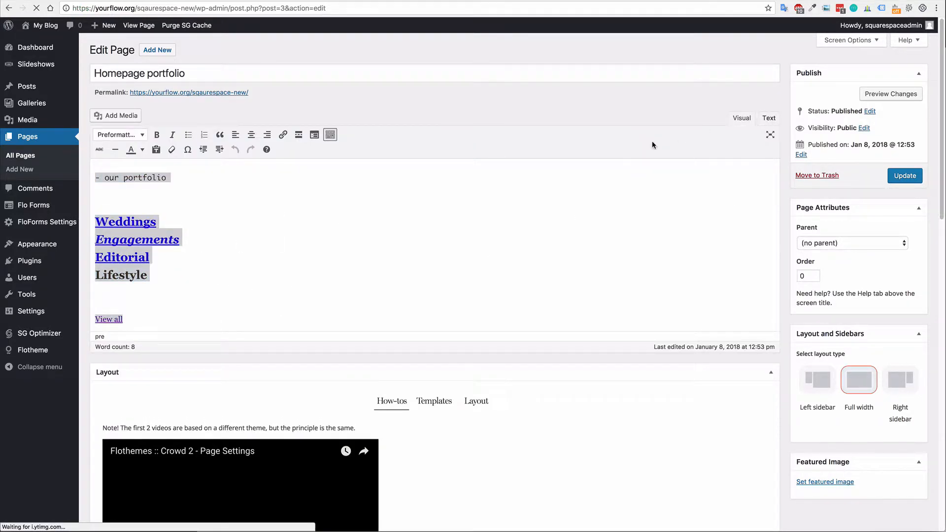
key("BackSpace")
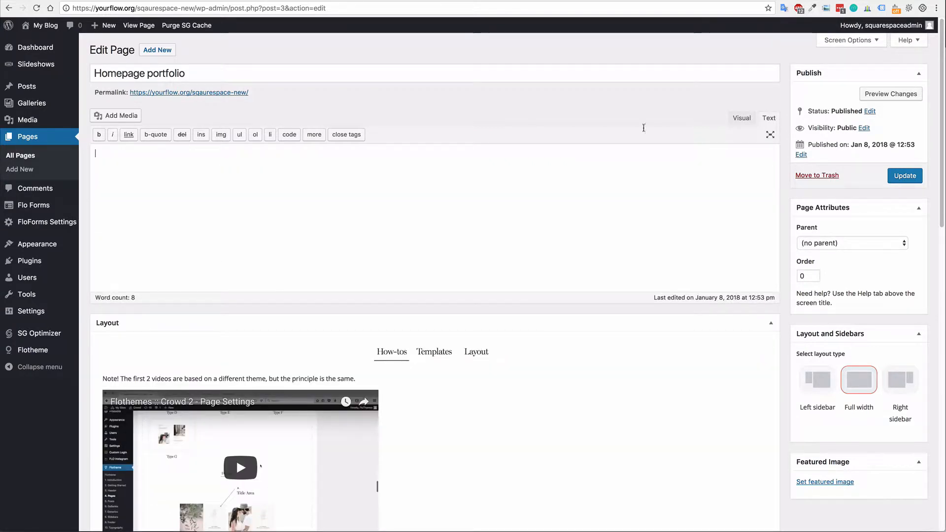
left_click(742, 119)
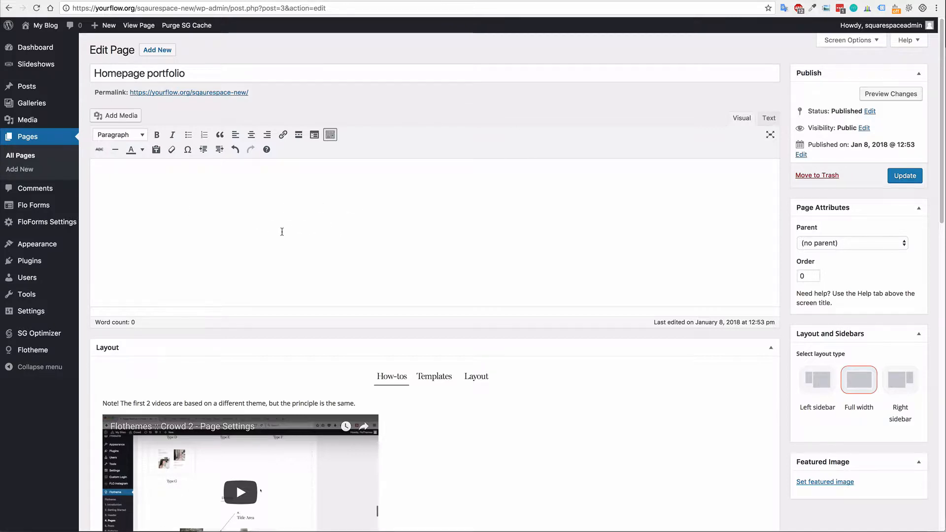
scroll(281, 232, "down", 3)
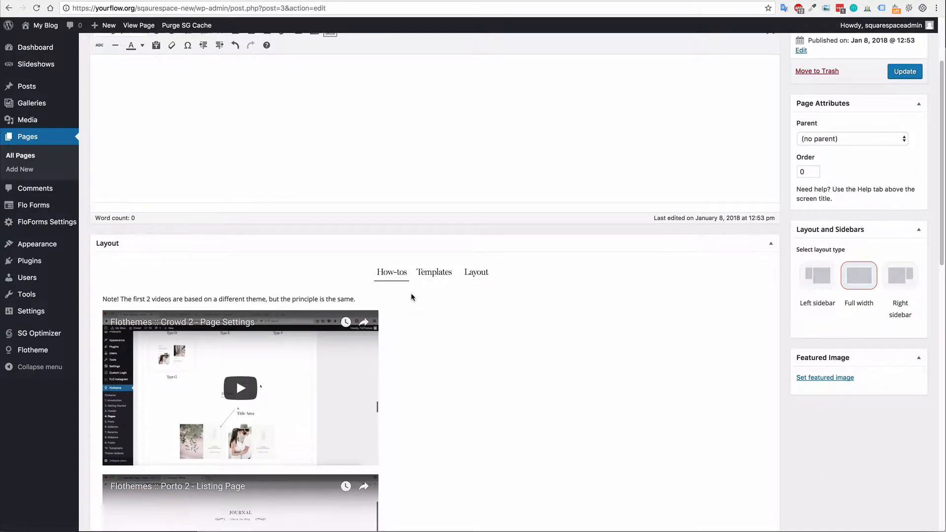
Preview the Home Type A layout template and apply it to the Homepage portfolio page.
scroll(411, 293, "down", 1)
scroll(606, 245, "up", 4)
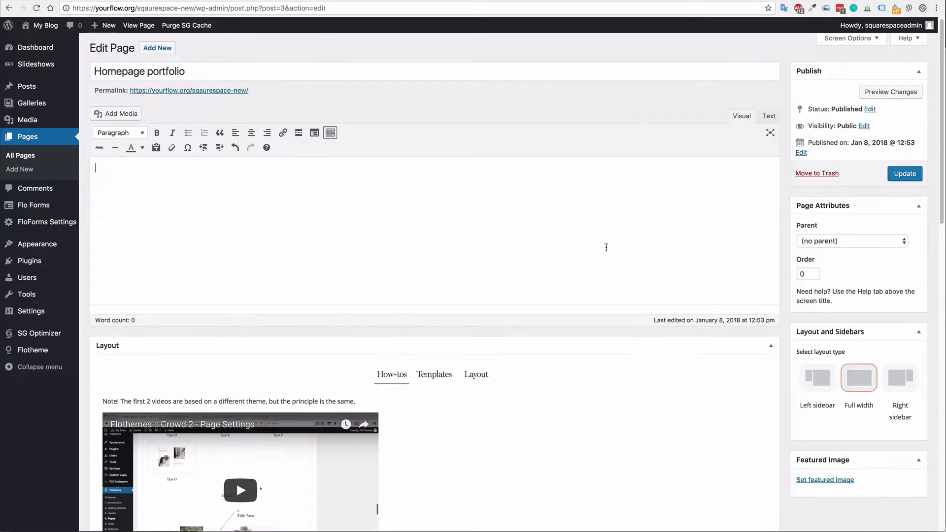
scroll(606, 249, "down", 2)
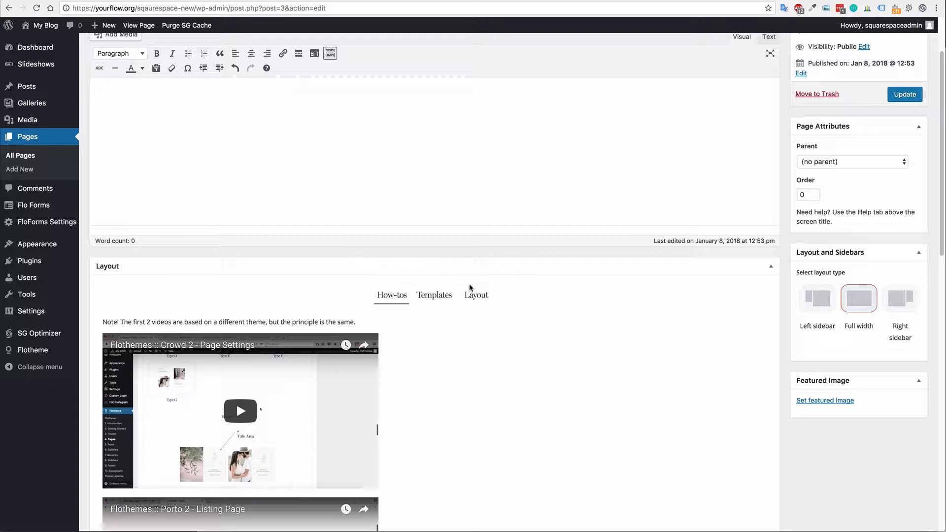
left_click(437, 299)
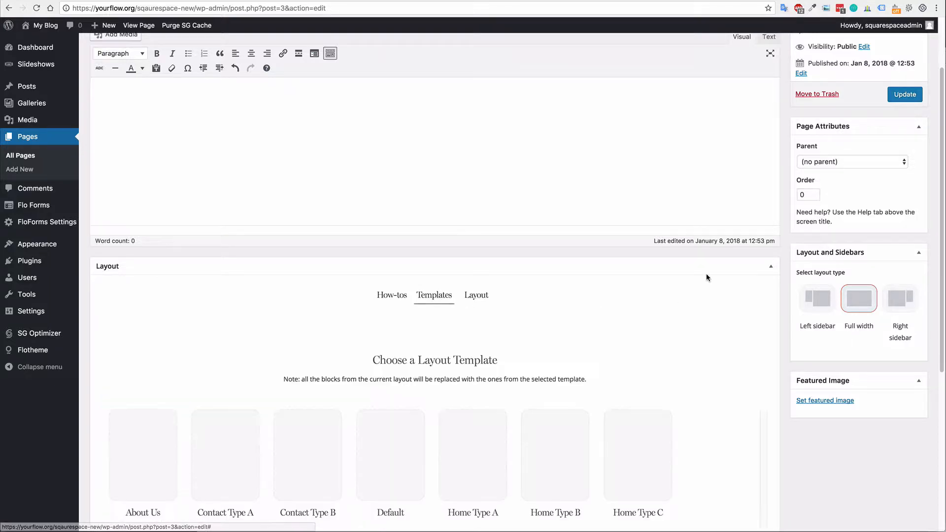
scroll(681, 293, "down", 1)
scroll(750, 305, "down", 5)
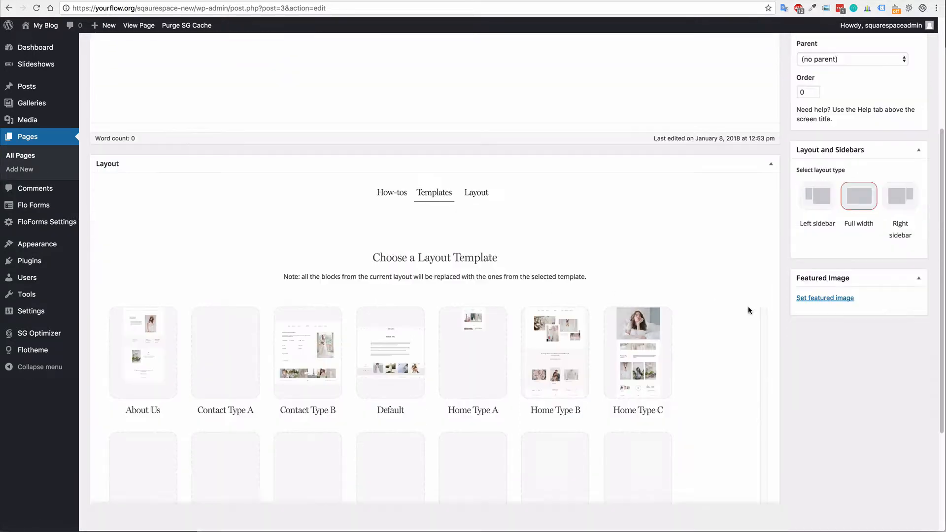
mouse_move(494, 306)
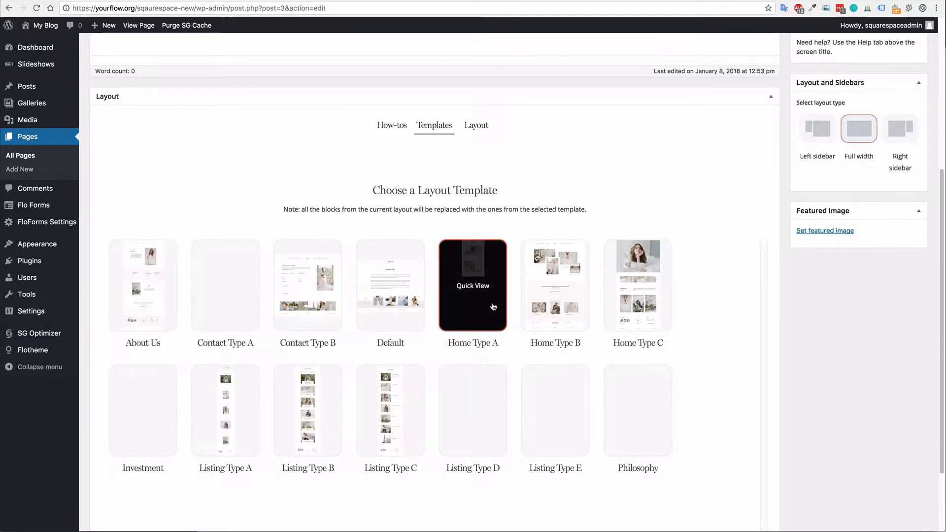
left_click(473, 287)
scroll(433, 236, "down", 1)
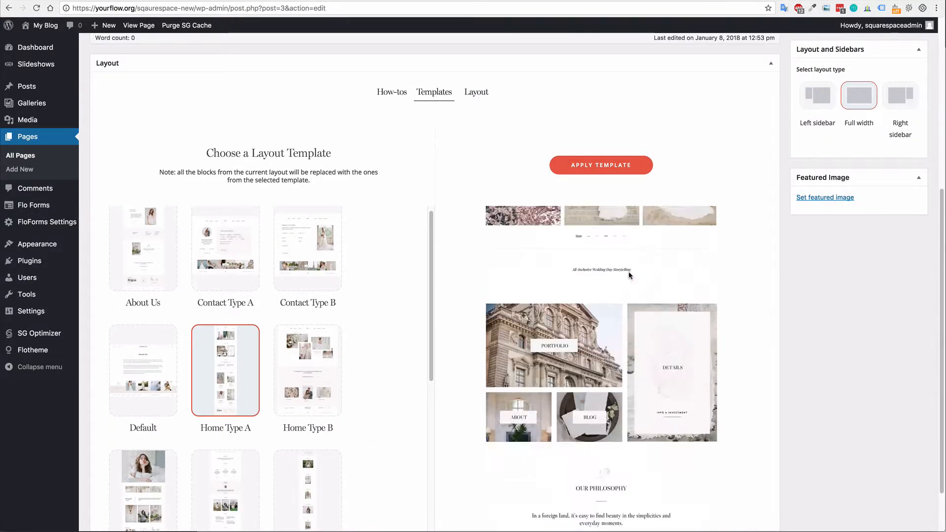
scroll(612, 266, "down", 10)
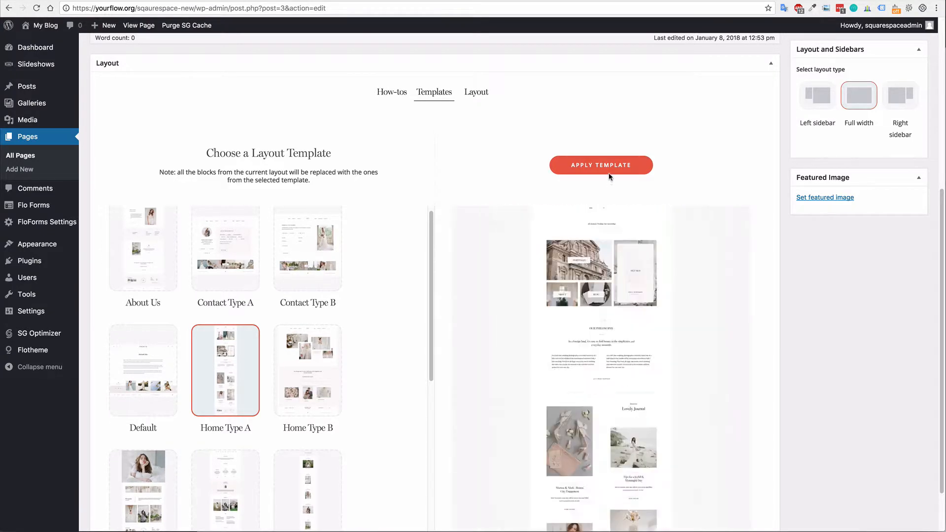
left_click(611, 169)
left_click(566, 76)
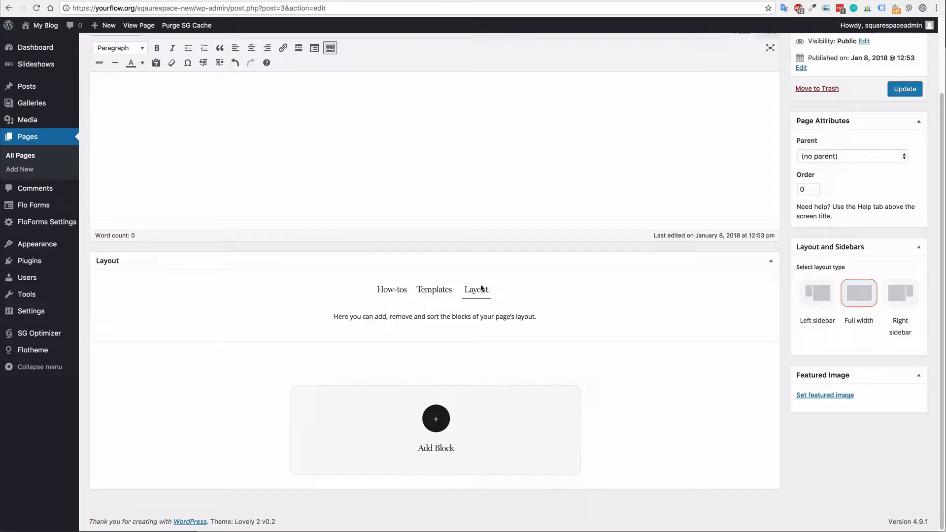
Review the template's blocks and add a Text Block 1 block to the page layout.
scroll(473, 310, "down", 4)
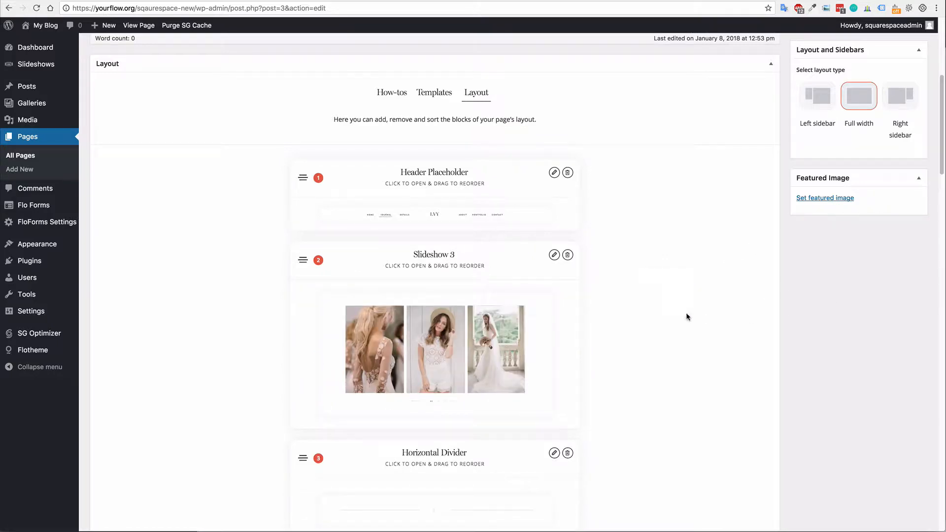
scroll(688, 316, "down", 3)
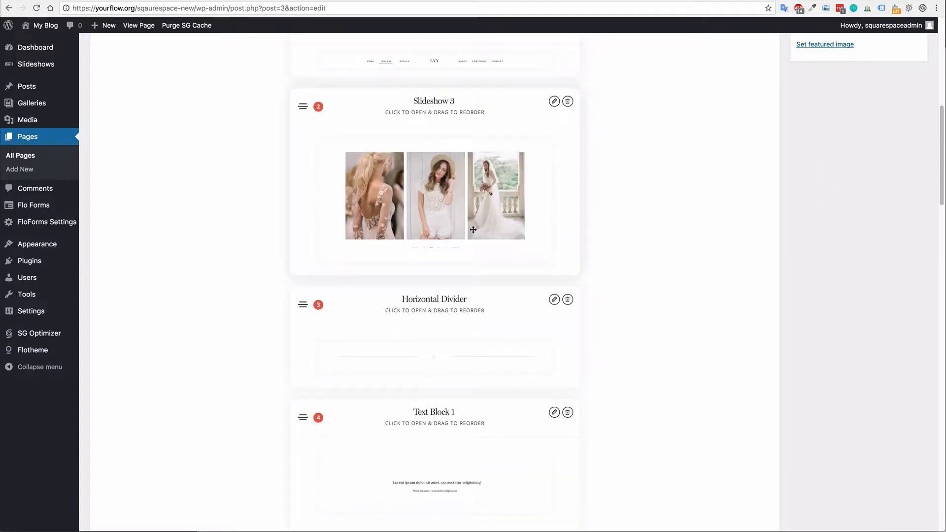
mouse_move(449, 312)
left_mouse_down()
mouse_move(448, 97)
mouse_move(461, 328)
mouse_move(452, 306)
left_mouse_up()
scroll(674, 303, "down", 6)
scroll(673, 293, "down", 20)
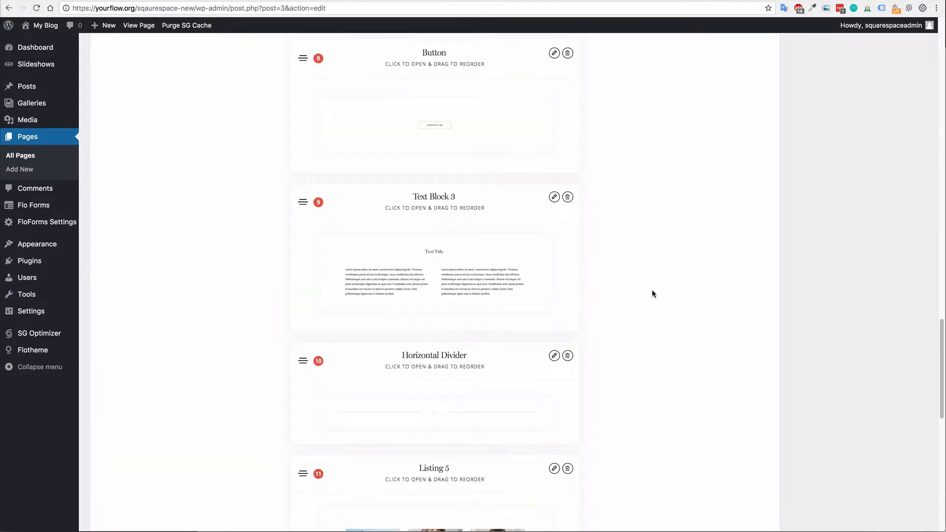
scroll(656, 293, "down", 8)
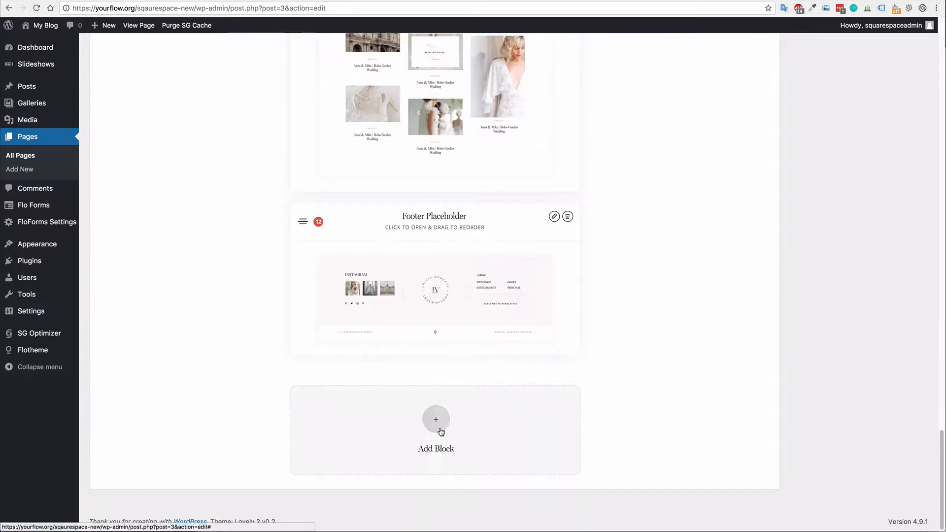
left_click(443, 420)
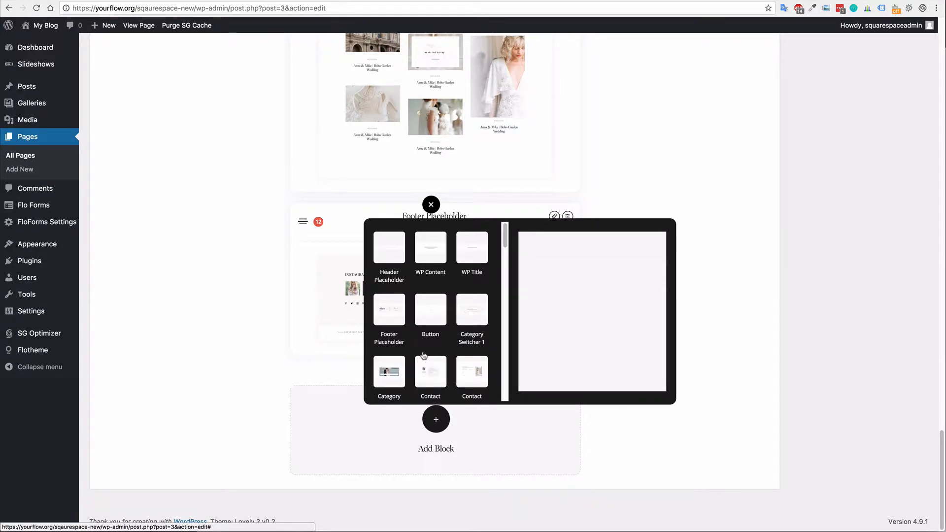
scroll(429, 335, "down", 2)
scroll(429, 335, "down", 2)
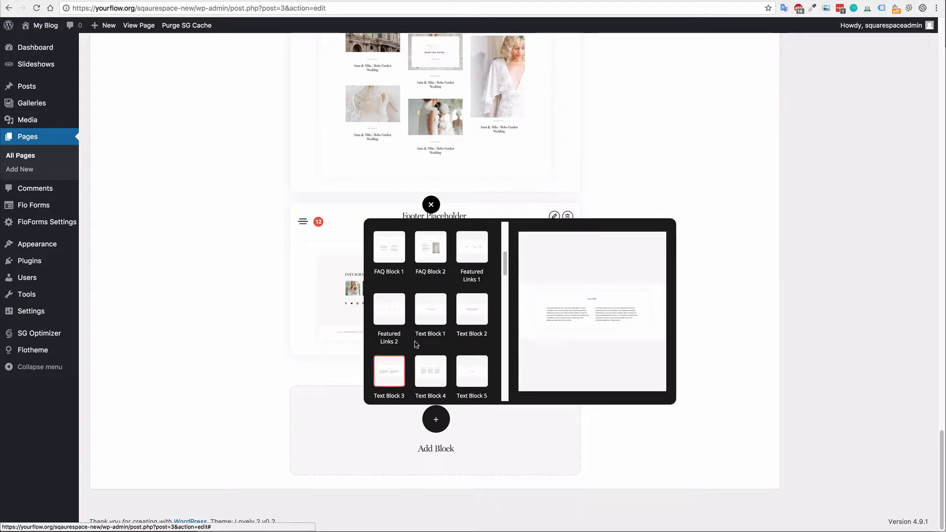
left_click(431, 320)
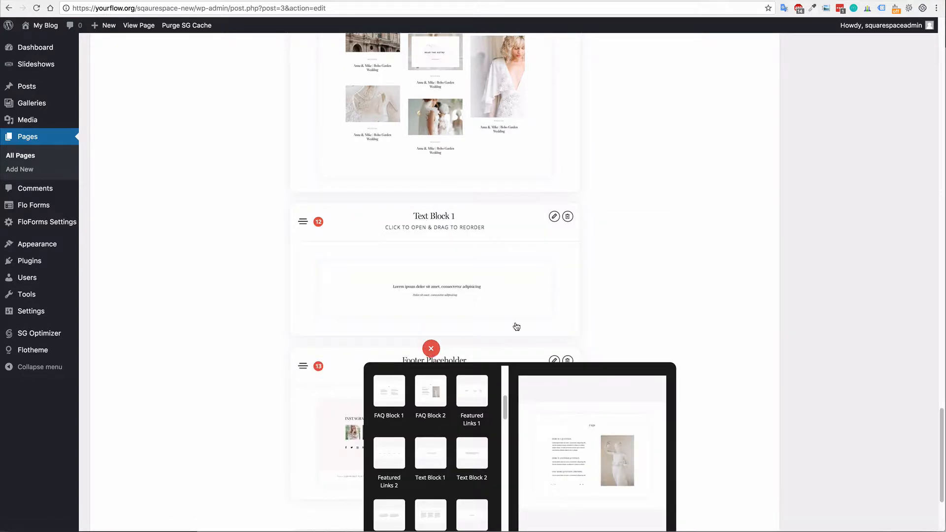
Open the Slideshow 3 block's settings and select Home Slideshow as its slideshow.
scroll(500, 270, "up", 15)
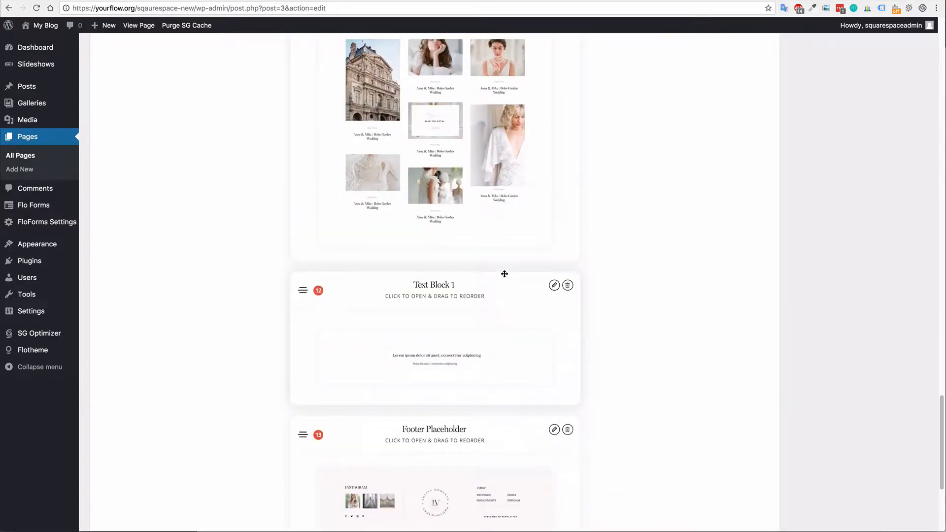
scroll(495, 270, "up", 15)
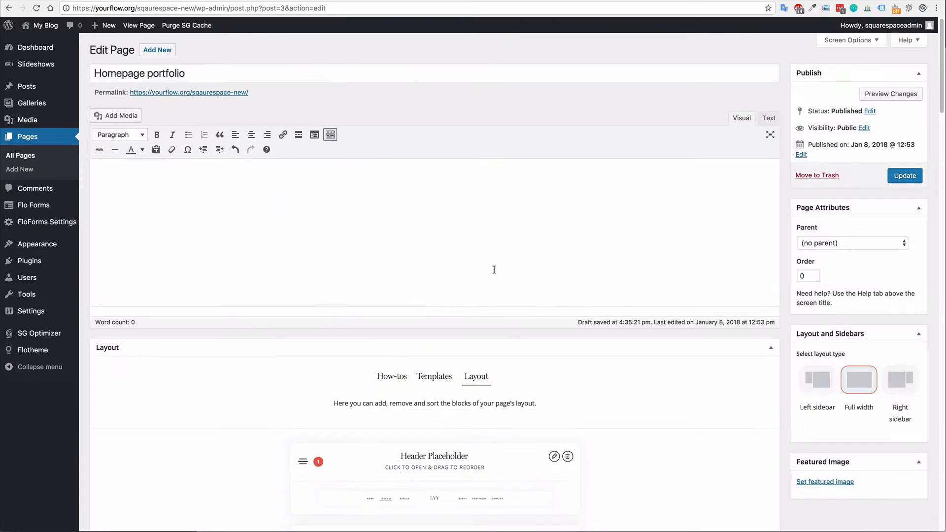
scroll(495, 268, "down", 5)
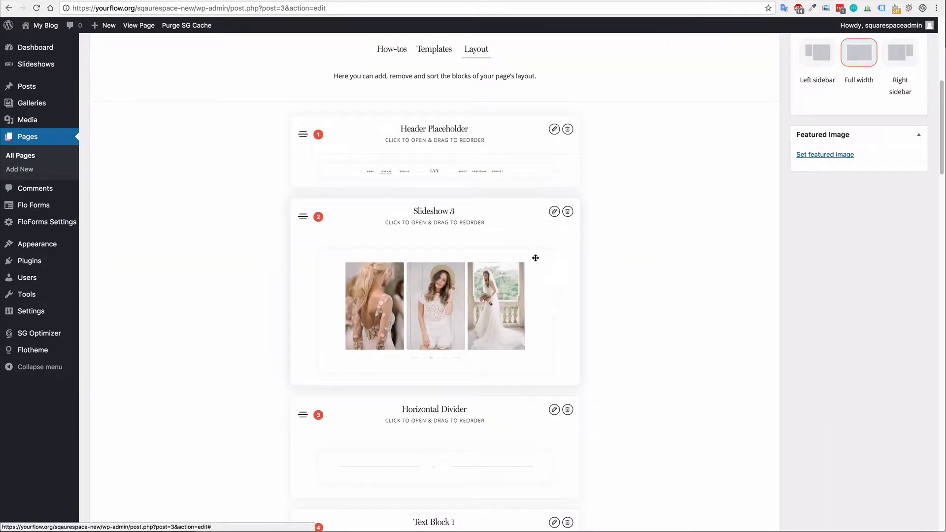
left_click(554, 211)
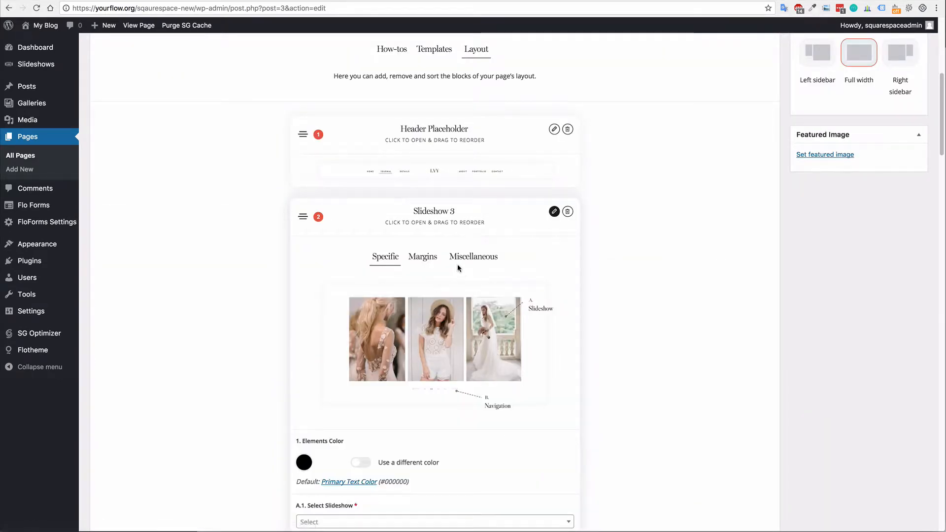
scroll(446, 291, "down", 3)
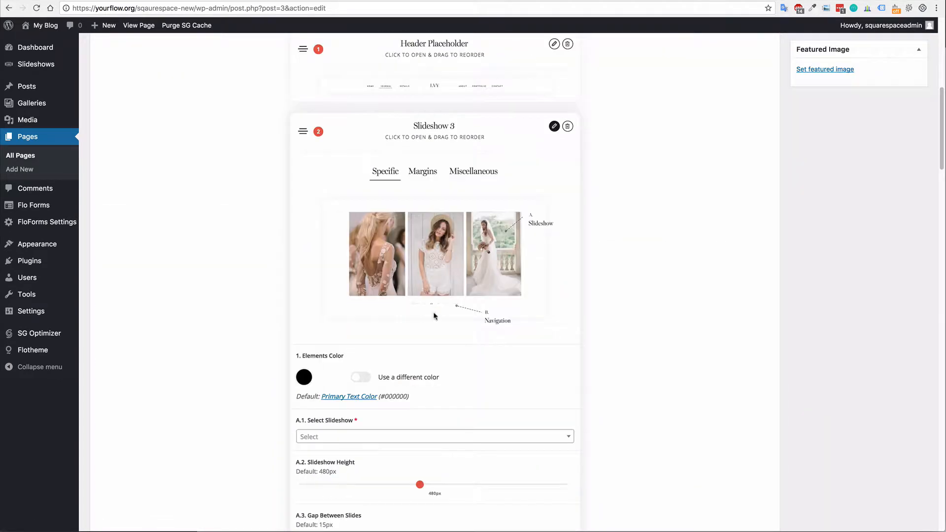
left_click(326, 441)
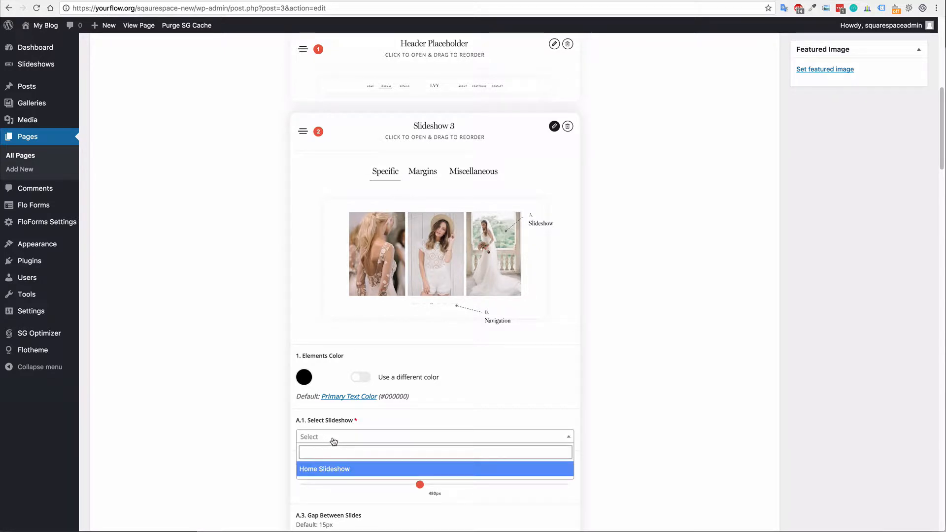
left_click(335, 469)
scroll(468, 359, "down", 6)
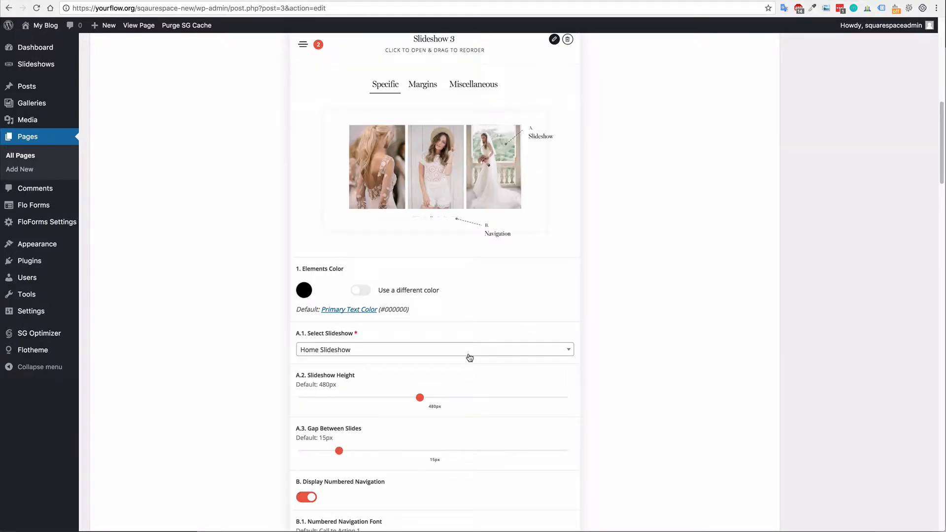
scroll(423, 364, "up", 5)
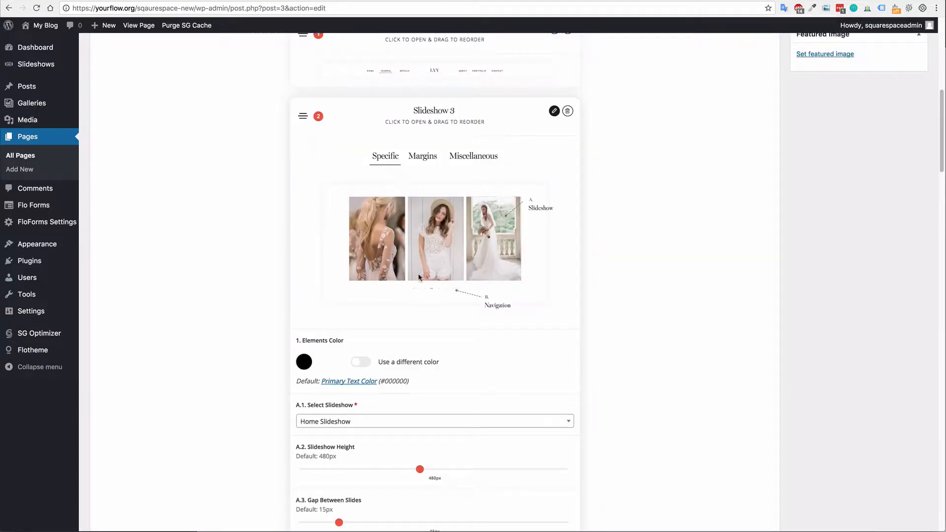
Open the Mosaic Image Links 1 block's settings and set img1.jpg from the media library as the first horizontal image.
scroll(484, 364, "down", 12)
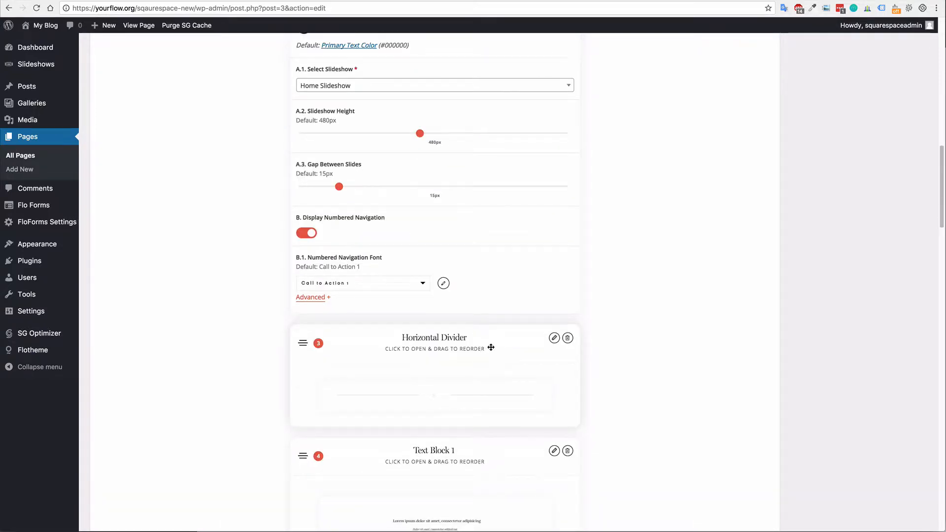
scroll(492, 348, "down", 4)
scroll(499, 345, "down", 7)
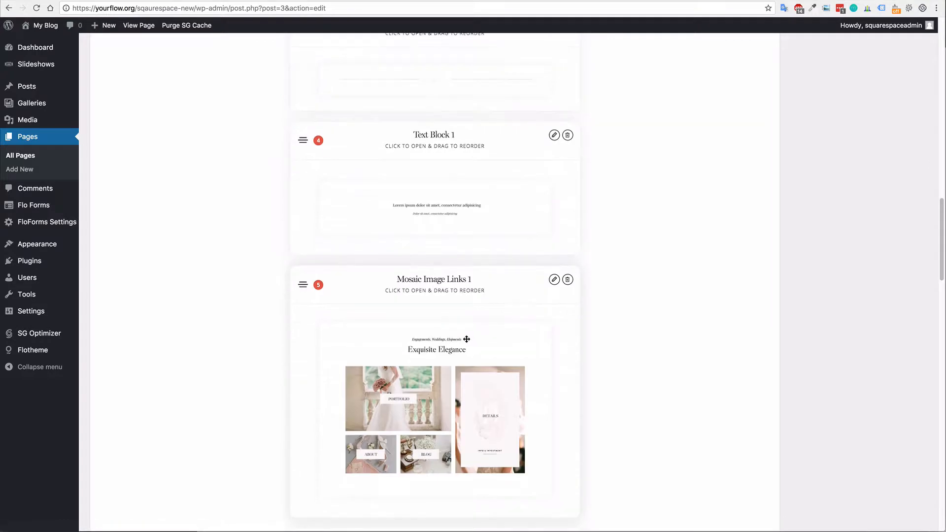
left_click(382, 308)
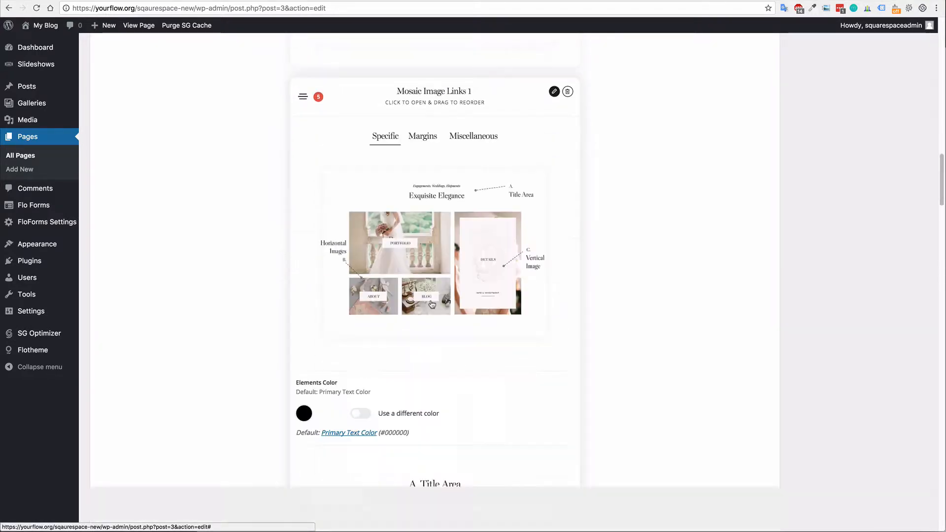
scroll(450, 302, "down", 12)
scroll(450, 298, "down", 9)
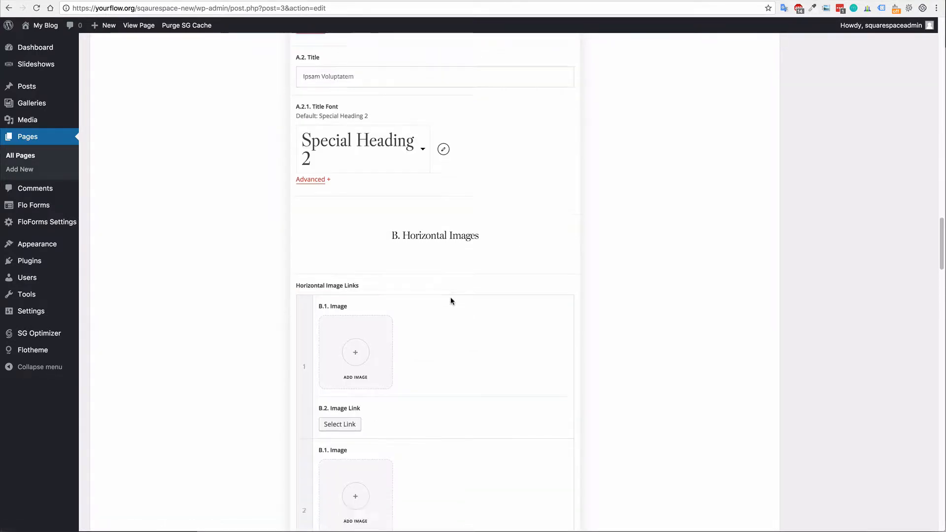
left_click(398, 279)
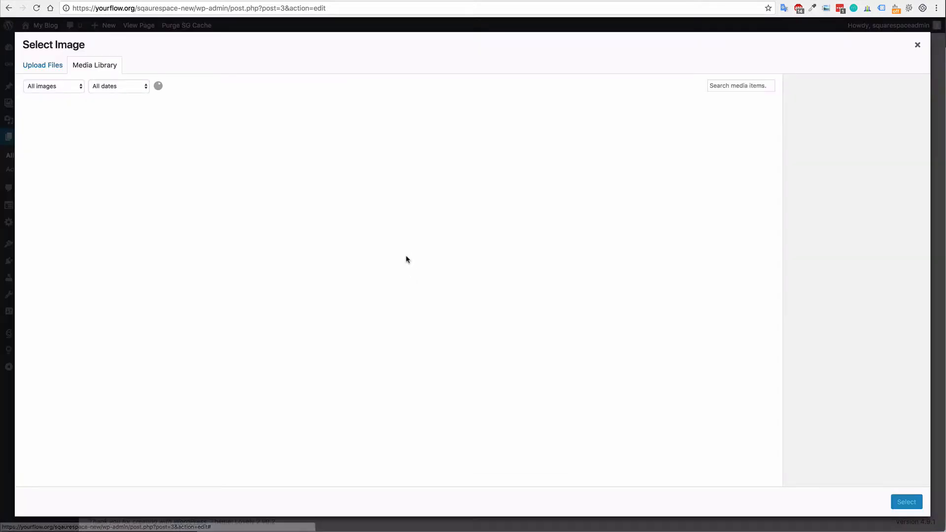
left_click(283, 144)
left_click(285, 214)
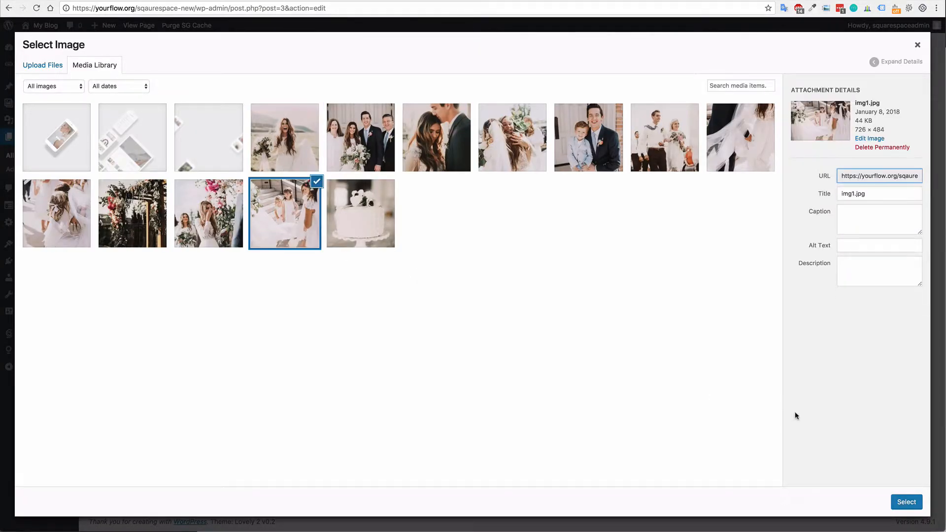
left_click(905, 502)
Set the photo of the flower-decorated wooden arch as the second horizontal image of the Mosaic Image Links 1 block.
scroll(413, 268, "down", 3)
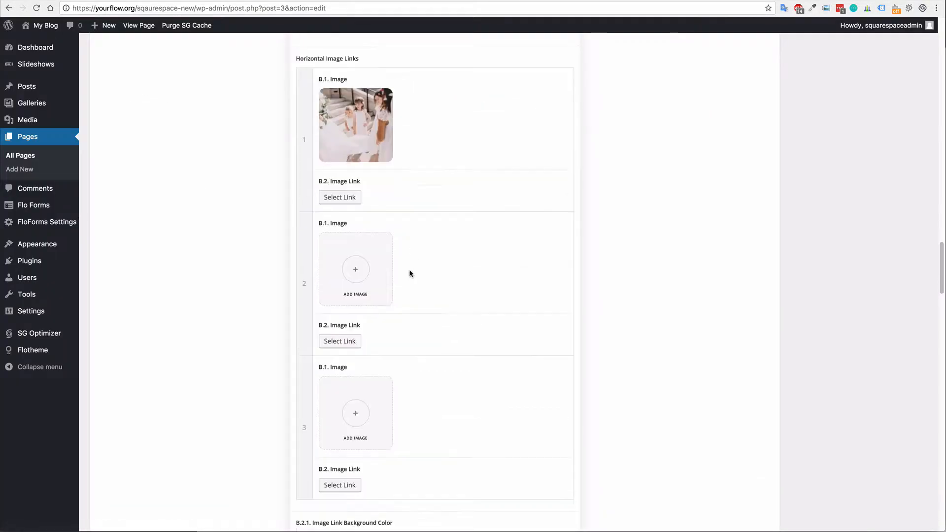
left_click(361, 267)
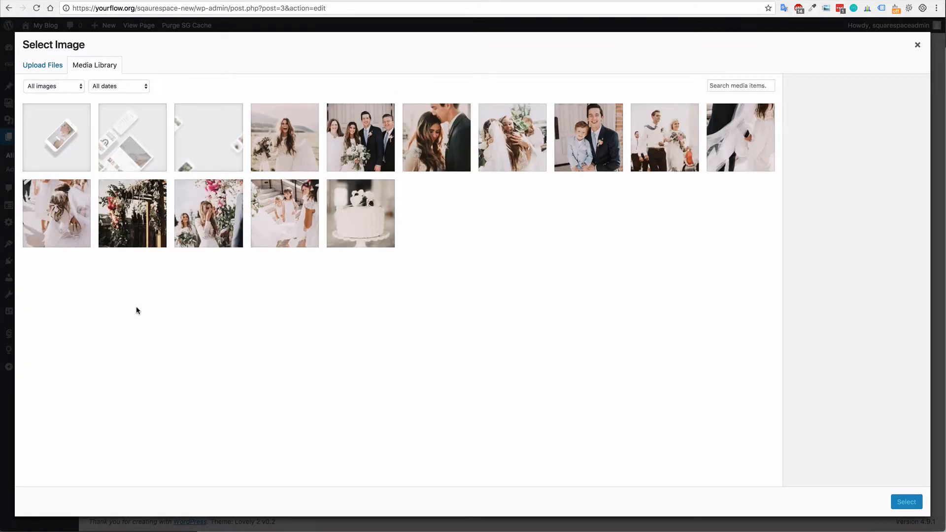
left_click(139, 235)
left_click(906, 502)
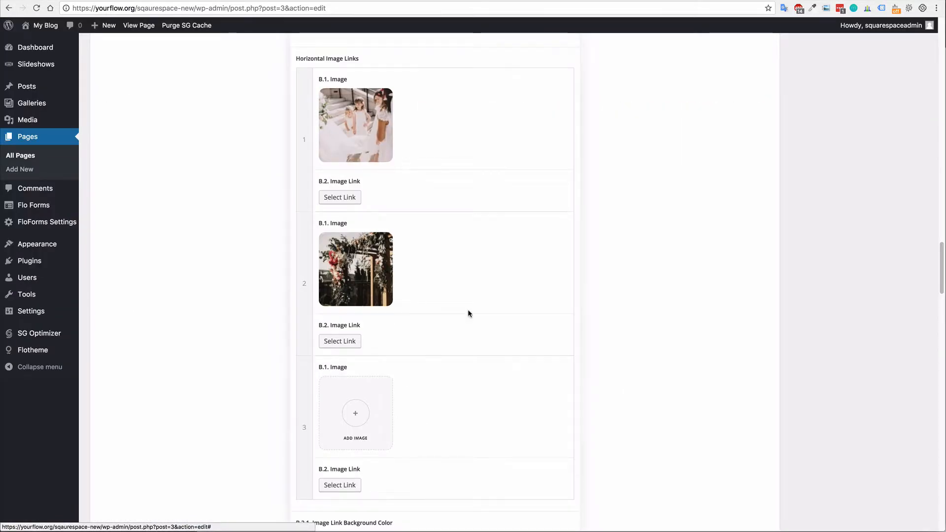
Set img8.jpg from the media library as the third horizontal image of the Mosaic Image Links 1 block.
scroll(414, 310, "down", 4)
left_click(363, 199)
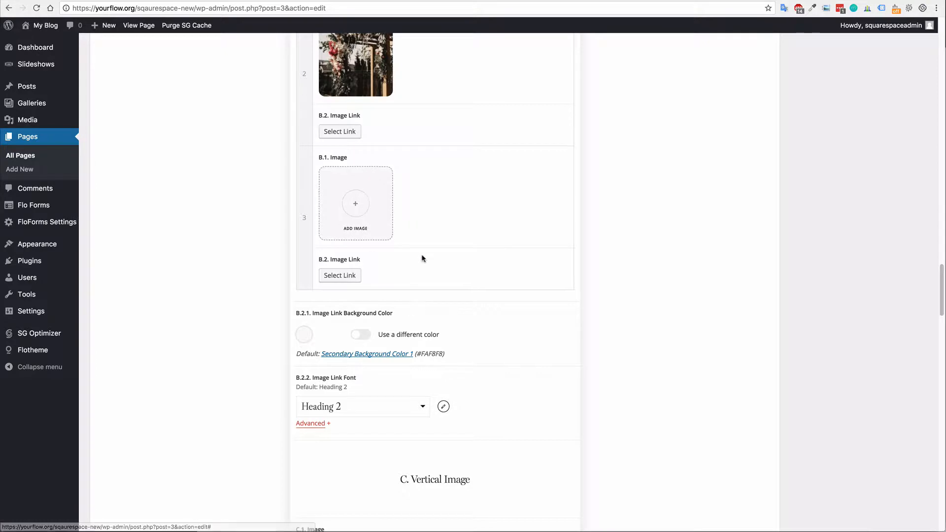
left_click(756, 146)
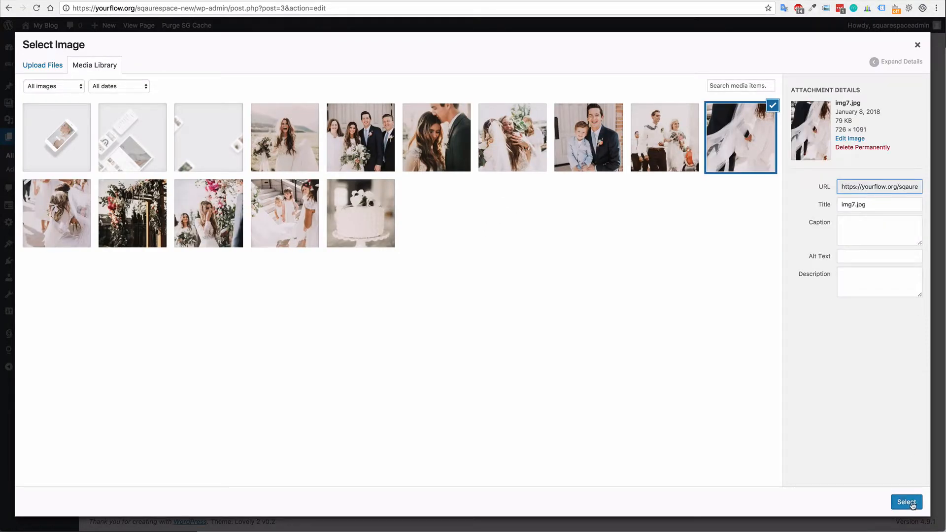
left_click(682, 168)
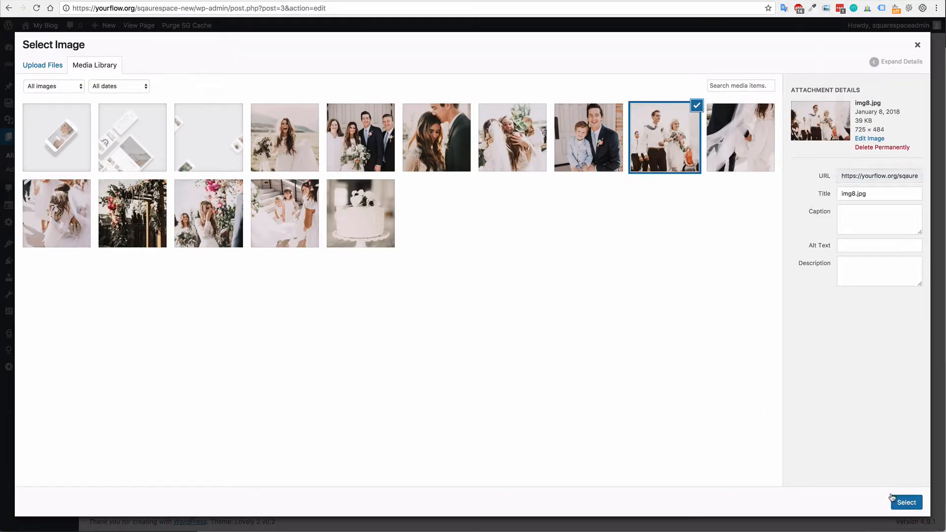
left_click(906, 502)
Set the photo of the bride standing alone with a bouquet outdoors as the vertical image of the Mosaic Image Links 1 block.
scroll(596, 311, "down", 6)
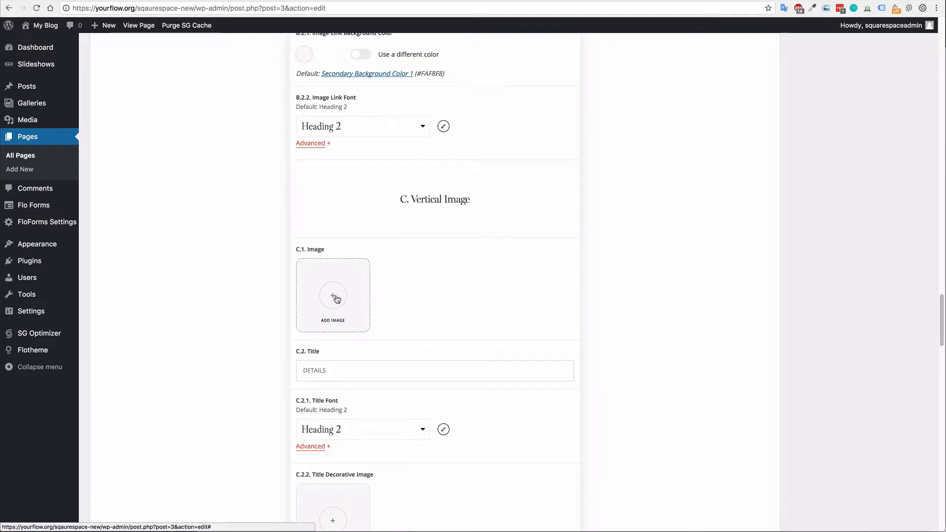
left_click(548, 321)
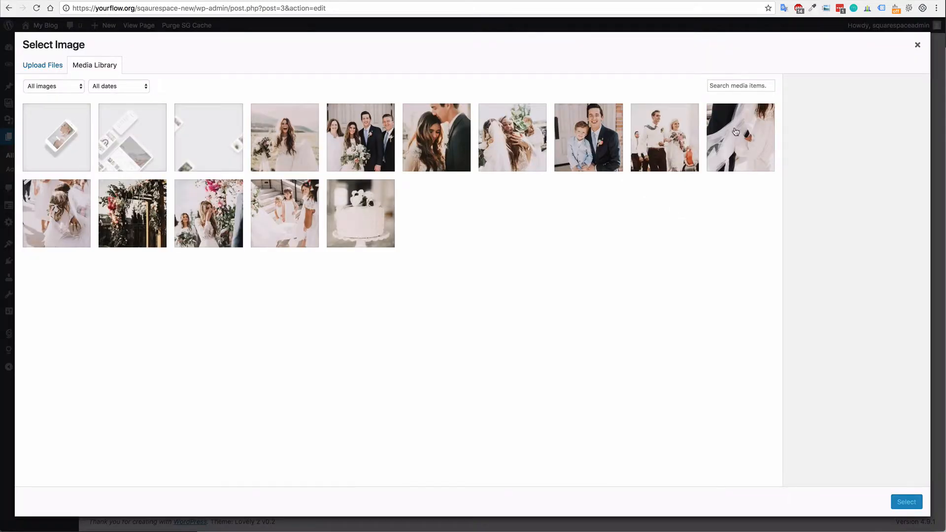
left_click(658, 143)
left_click(362, 143)
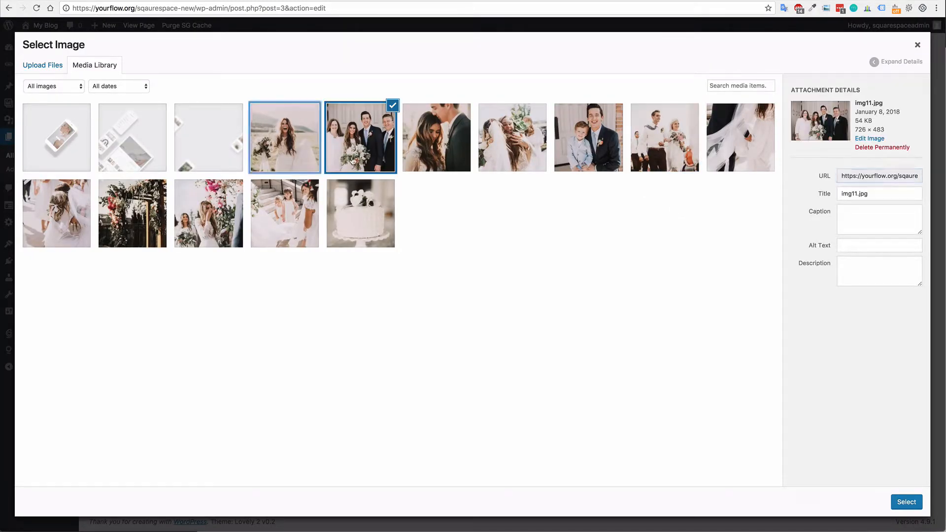
left_click(284, 138)
left_click(906, 501)
Open the Listing 5 block's settings, keep Posts as the content to list, and set the items per page to 12.
scroll(560, 297, "down", 4)
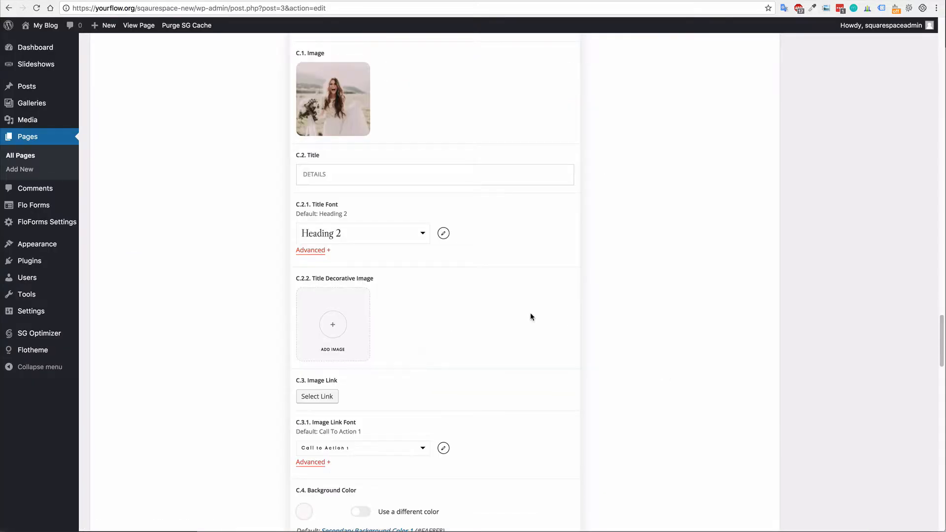
scroll(334, 338, "down", 8)
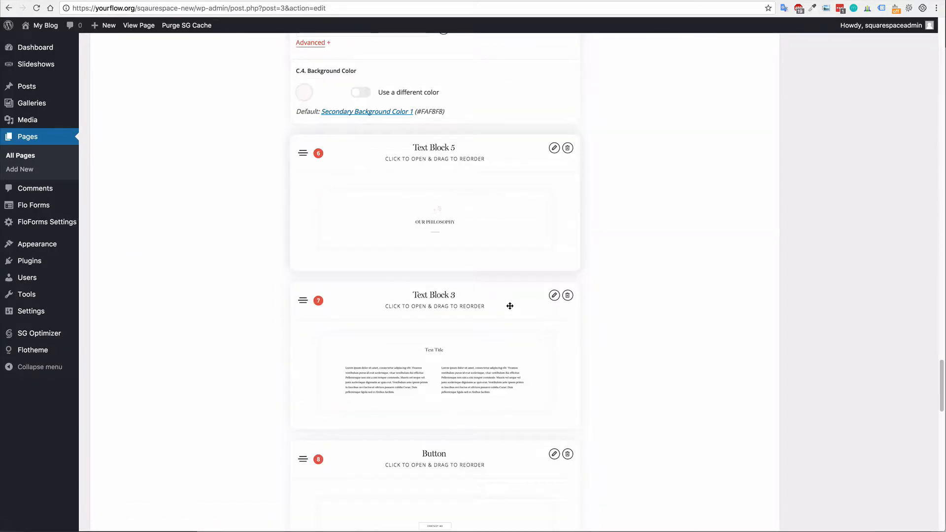
scroll(510, 306, "down", 6)
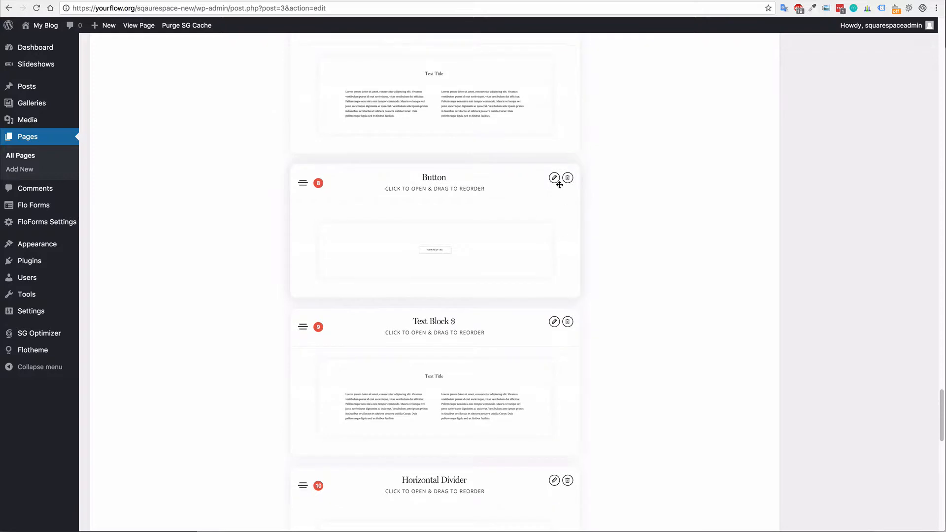
scroll(532, 256, "down", 5)
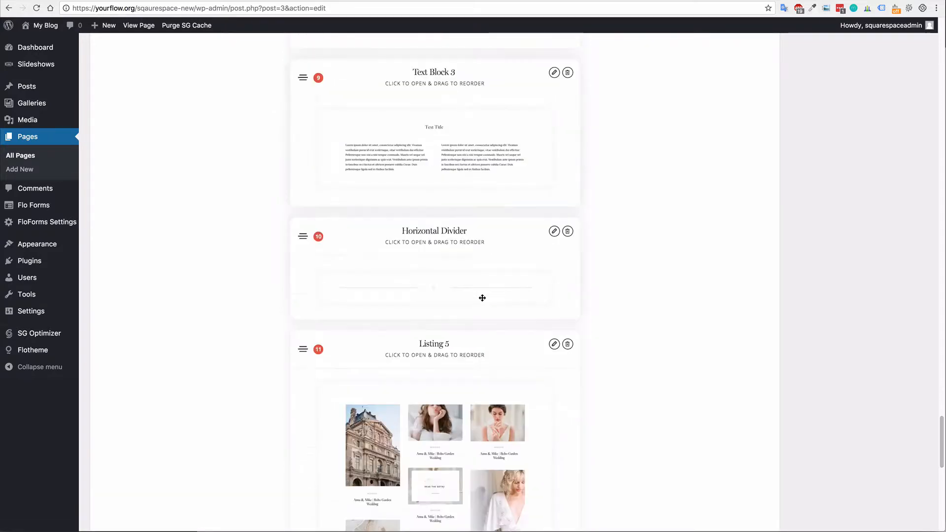
scroll(482, 299, "down", 2)
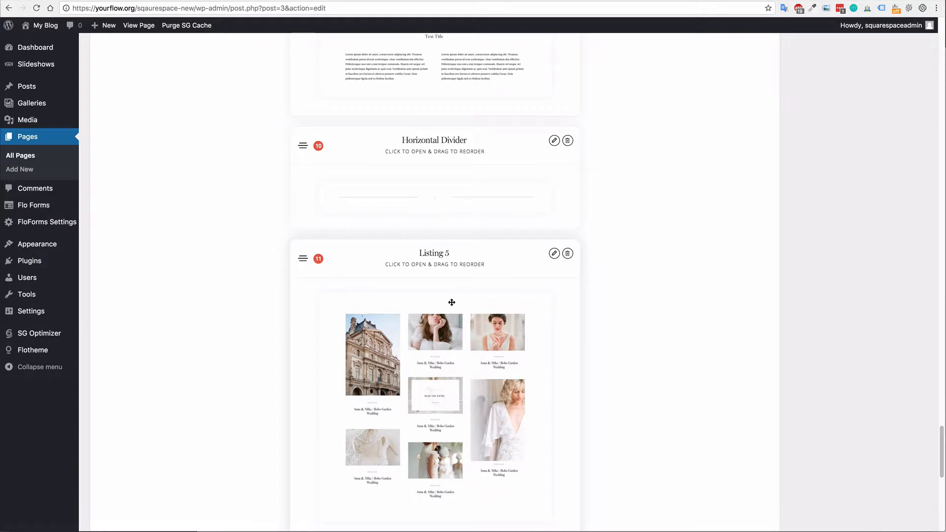
scroll(452, 302, "down", 4)
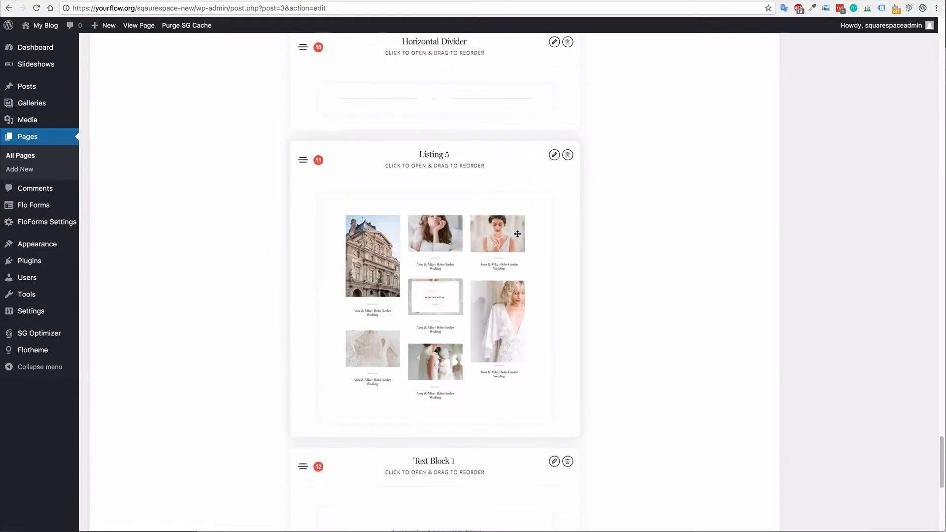
left_click(554, 154)
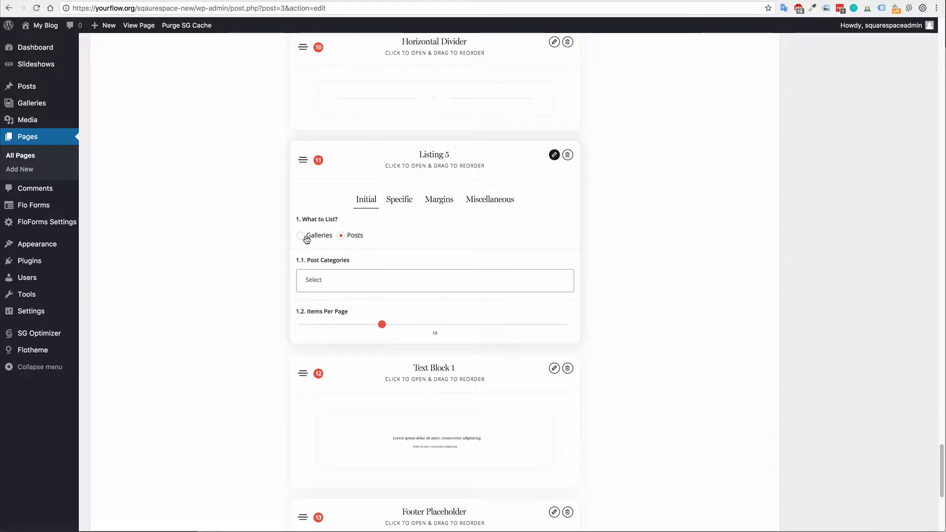
left_click(305, 236)
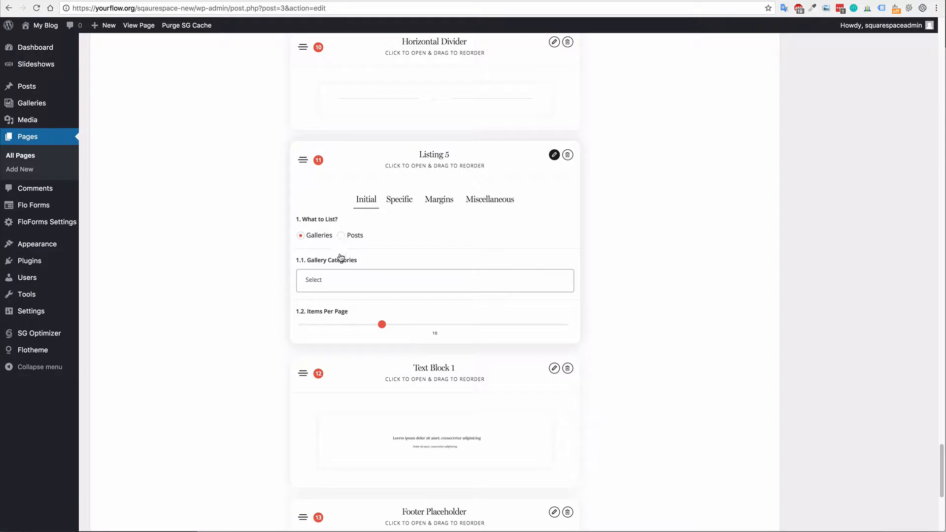
left_click(340, 255)
left_click(335, 278)
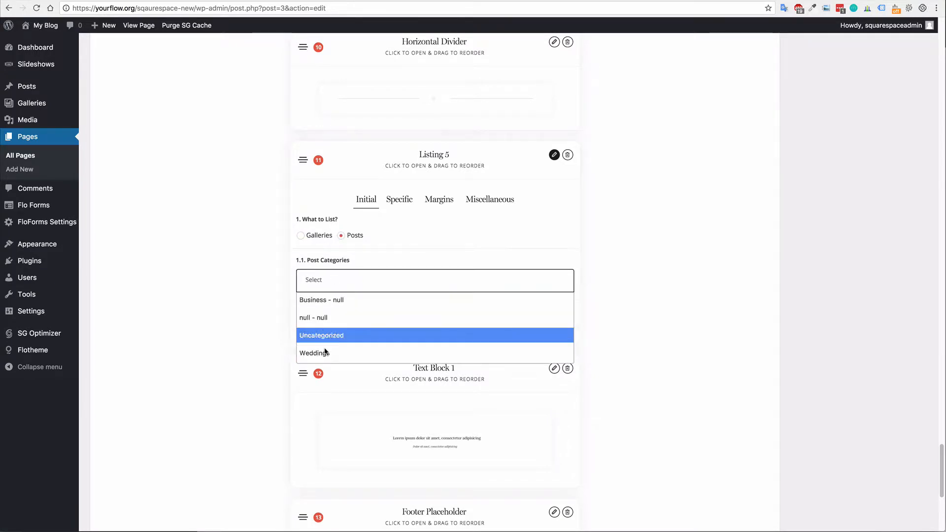
left_click(452, 234)
left_click_drag(382, 327, 402, 327)
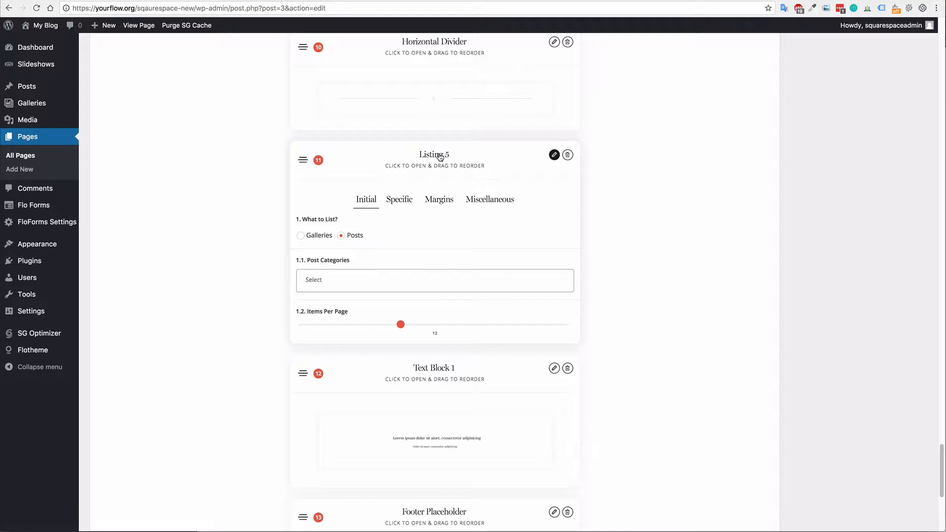
Review the Listing 5 block's specific options, such as columns, item gap and masonry layout, and close its settings.
left_click(395, 202)
scroll(424, 261, "down", 5)
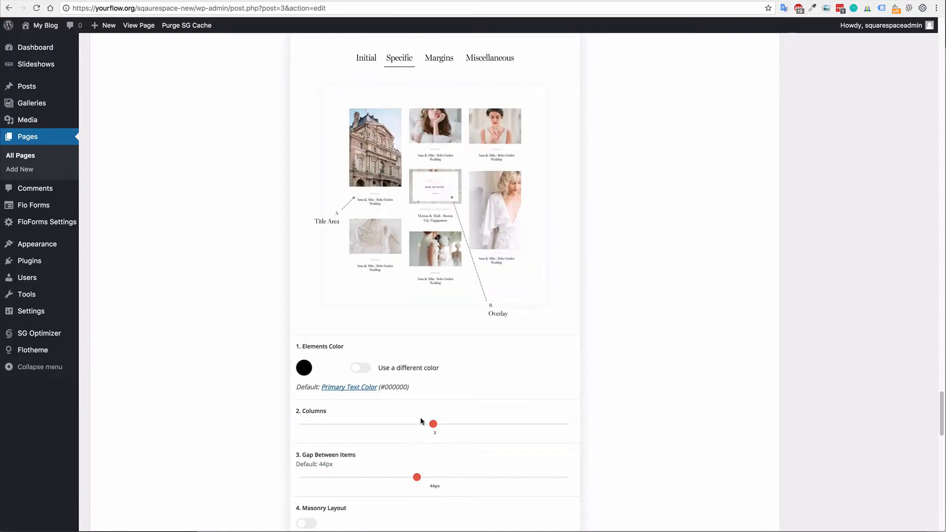
scroll(453, 409, "down", 1)
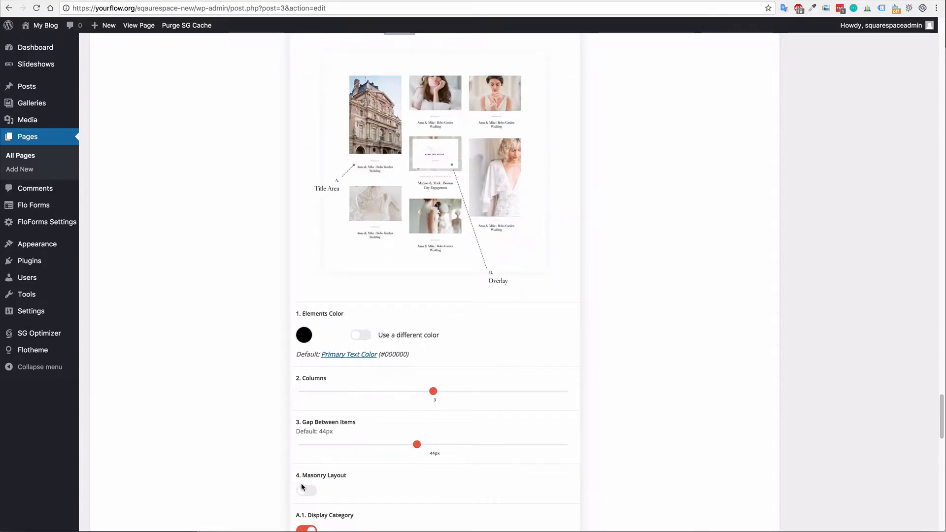
scroll(492, 404, "up", 3)
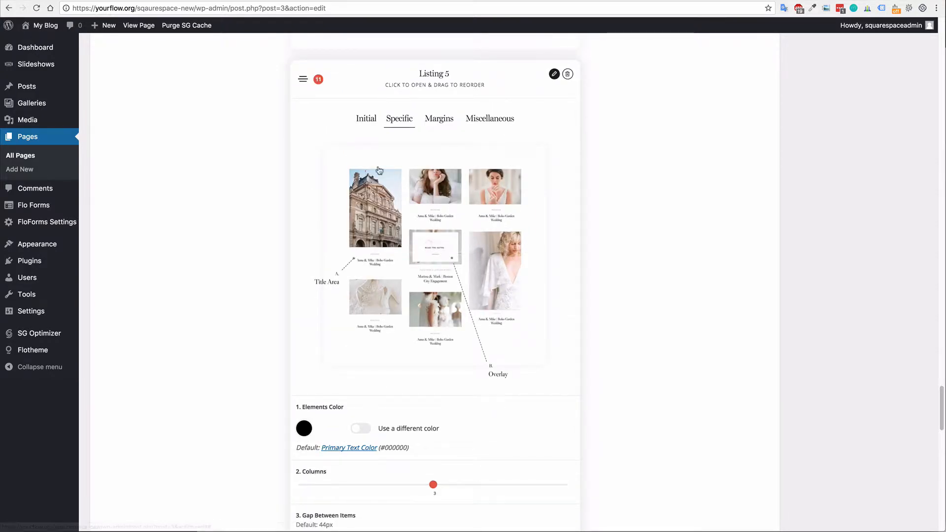
scroll(508, 165, "down", 5)
scroll(518, 162, "down", 4)
scroll(532, 172, "up", 10)
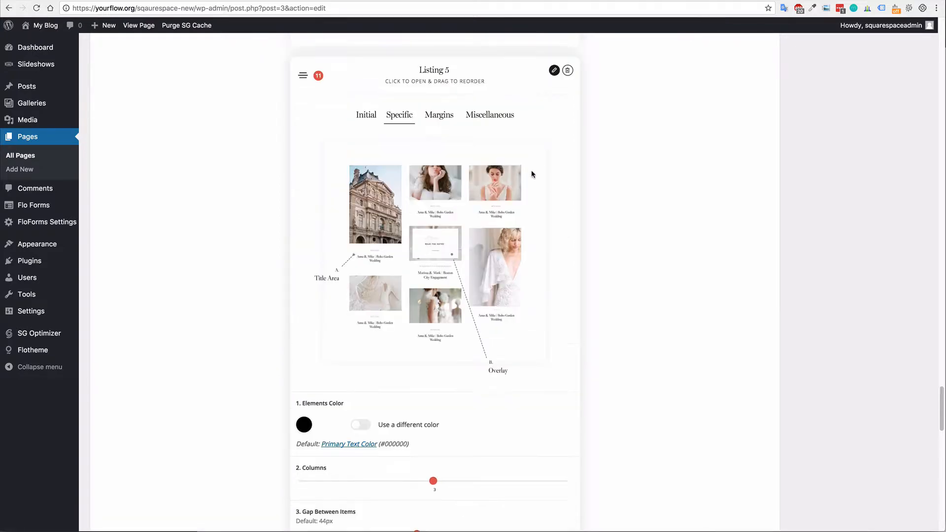
left_click(554, 152)
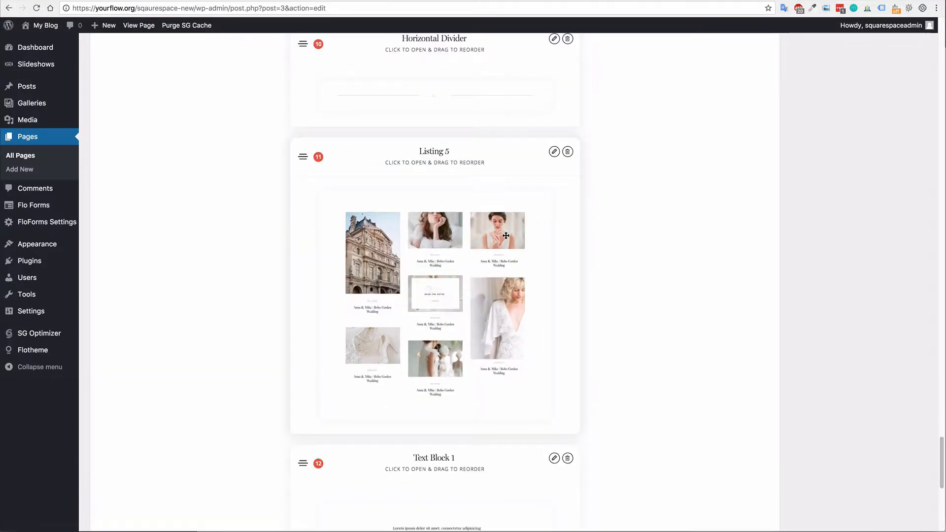
Check the remaining blocks down to the Footer Placeholder and update the Homepage portfolio page.
scroll(507, 236, "down", 10)
scroll(493, 187, "up", 1)
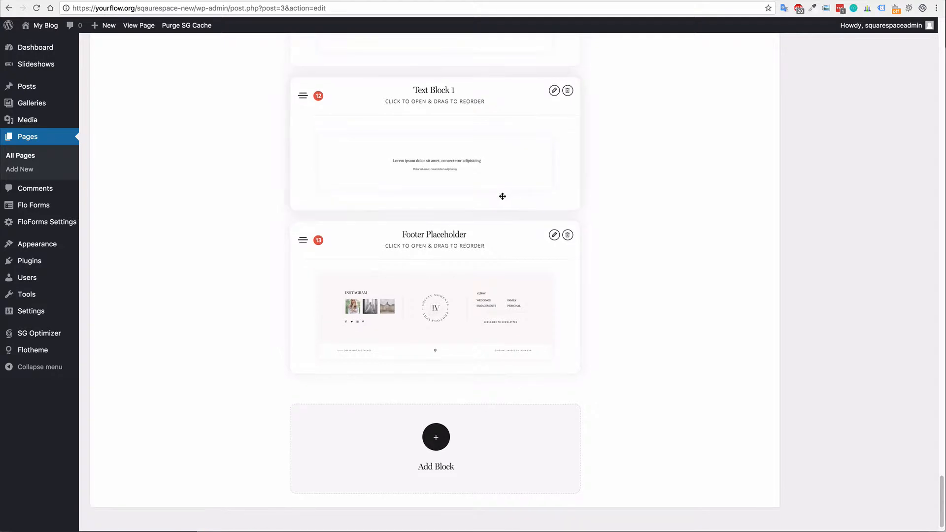
scroll(744, 266, "up", 20)
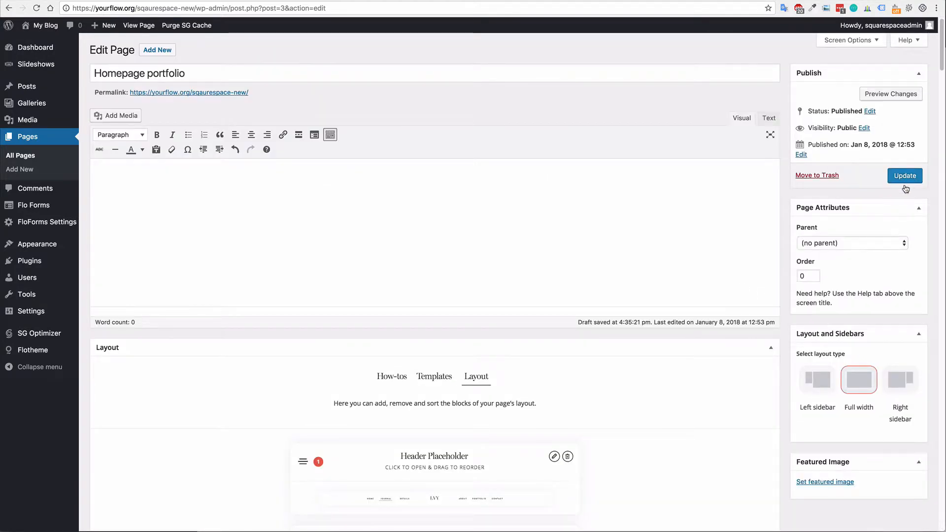
left_click(906, 177)
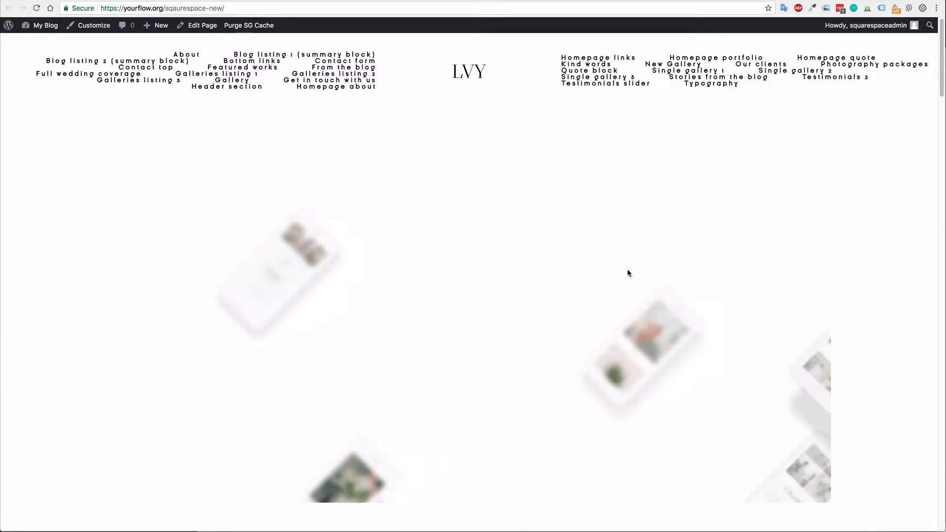
Review the live homepage from the slideshow through the mosaic images, text blocks and post listing to the footer.
scroll(516, 266, "down", 8)
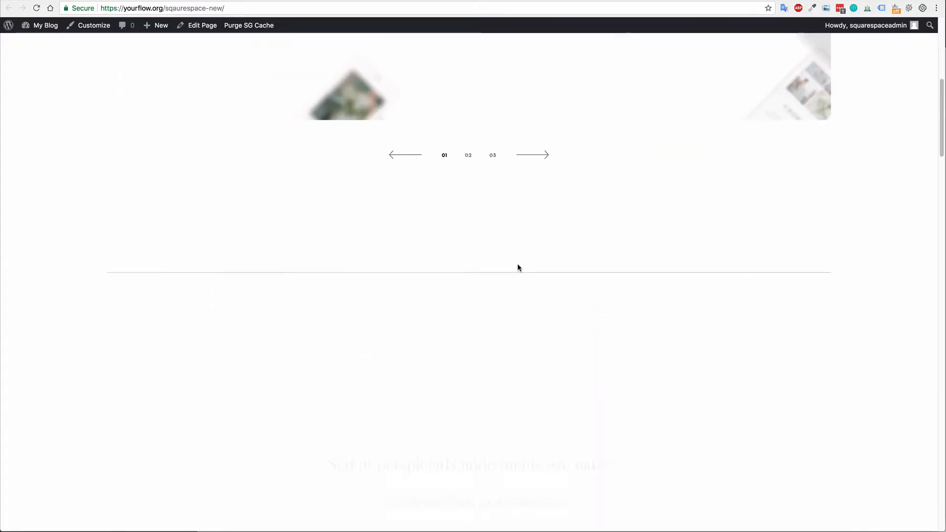
scroll(517, 267, "down", 10)
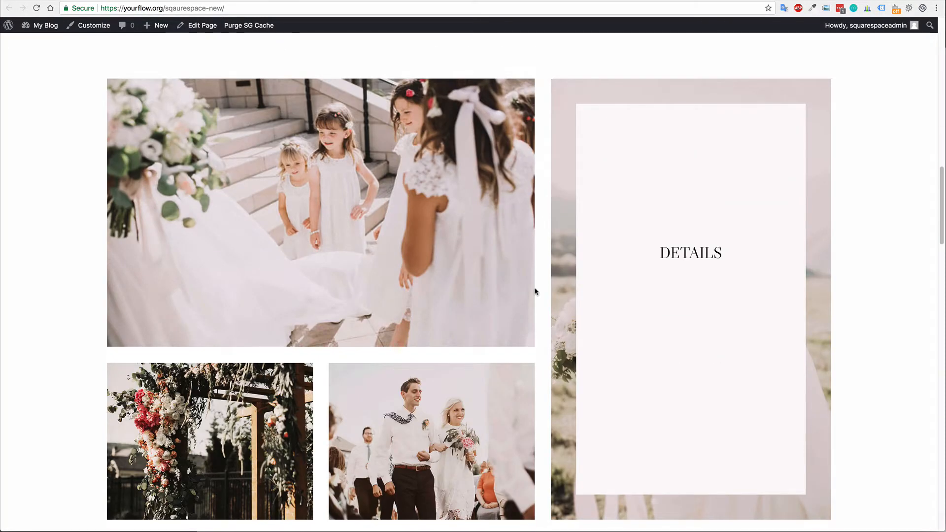
scroll(405, 246, "down", 2)
scroll(444, 251, "down", 4)
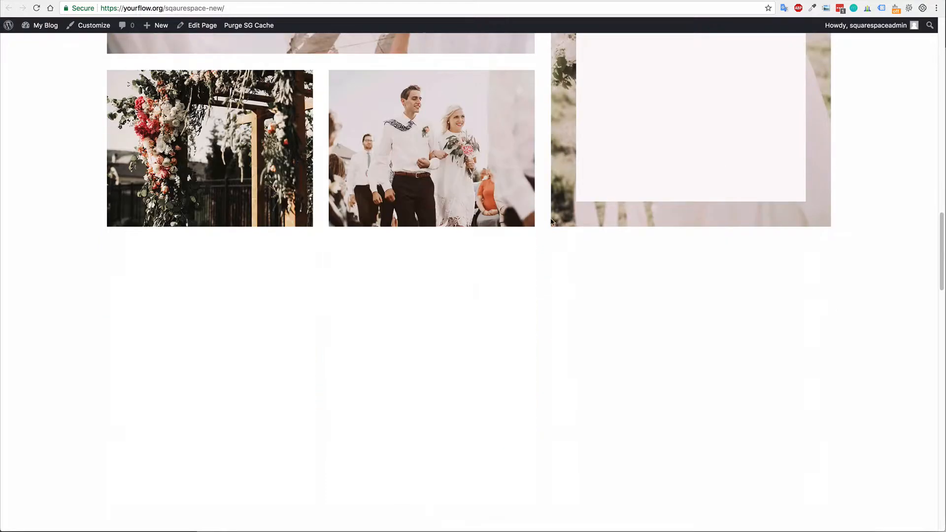
scroll(476, 259, "up", 4)
scroll(345, 264, "up", 3)
scroll(444, 222, "down", 13)
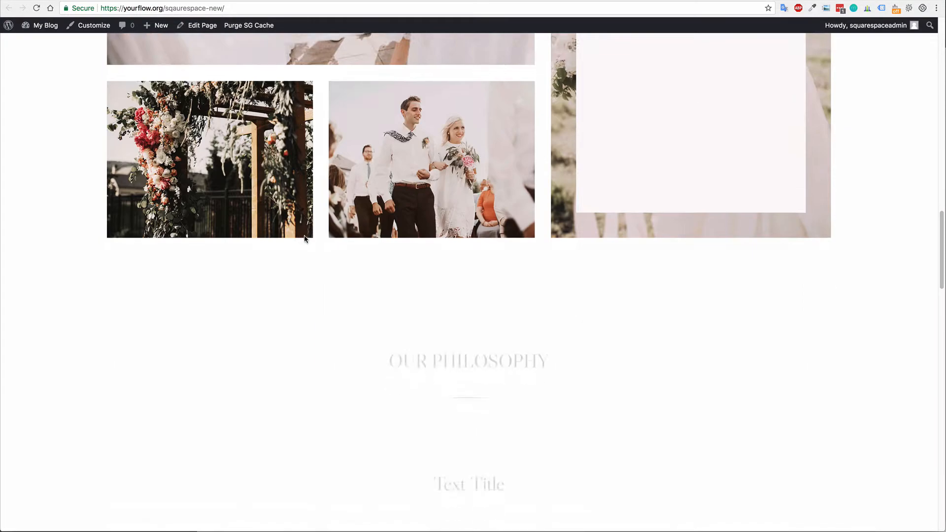
scroll(462, 215, "down", 4)
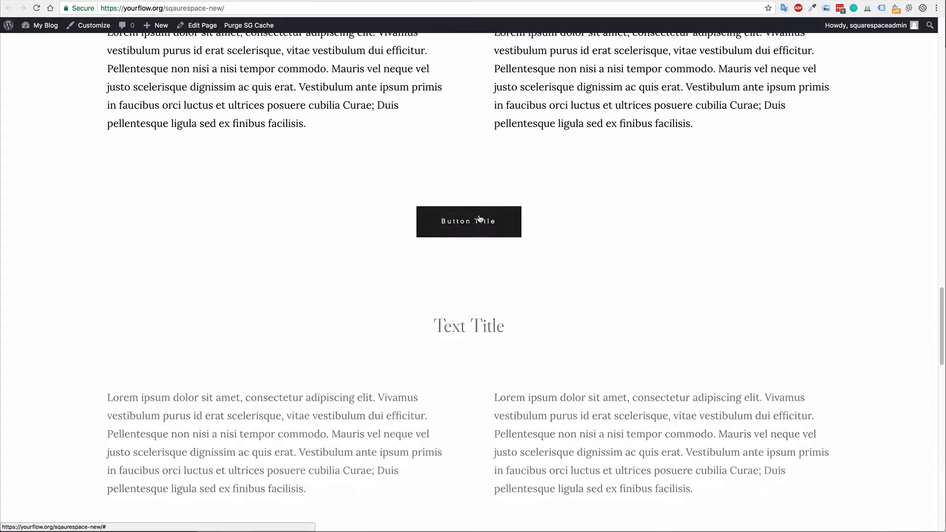
scroll(413, 264, "down", 9)
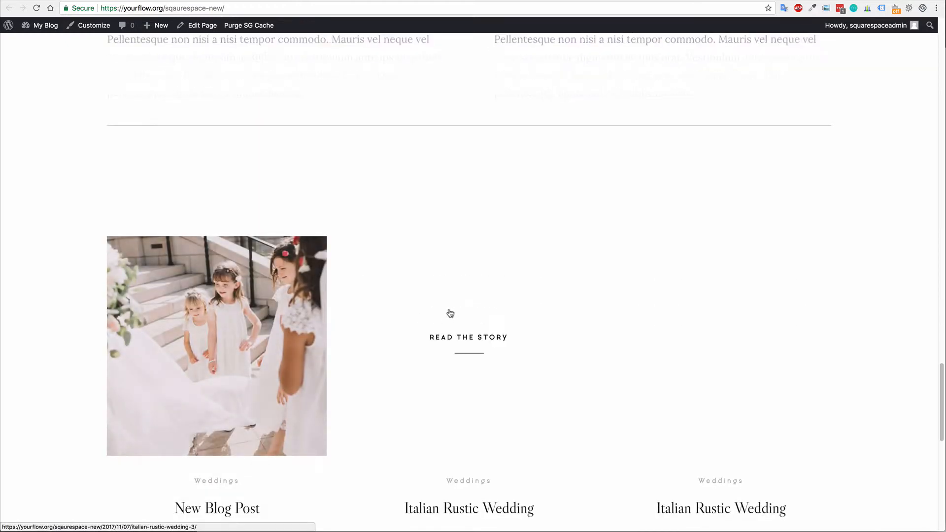
scroll(458, 308, "down", 2)
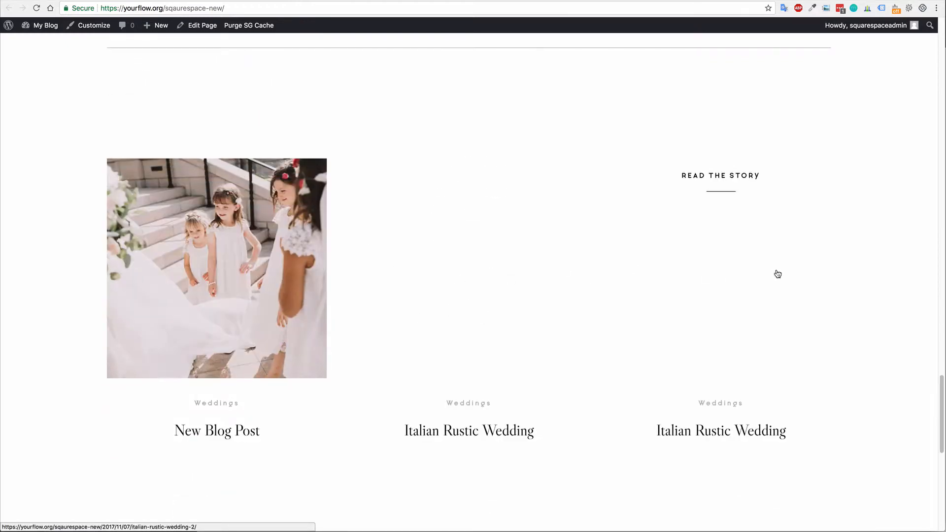
scroll(528, 317, "down", 7)
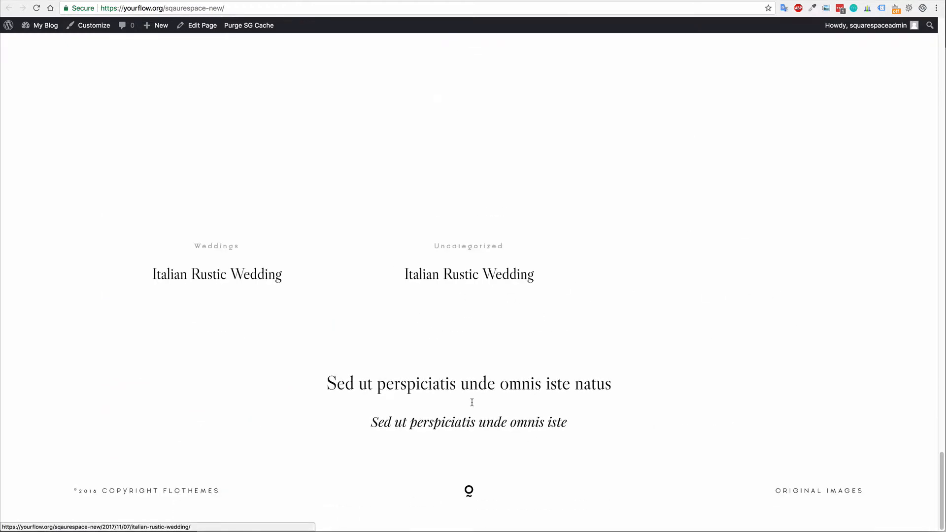
scroll(370, 329, "up", 20)
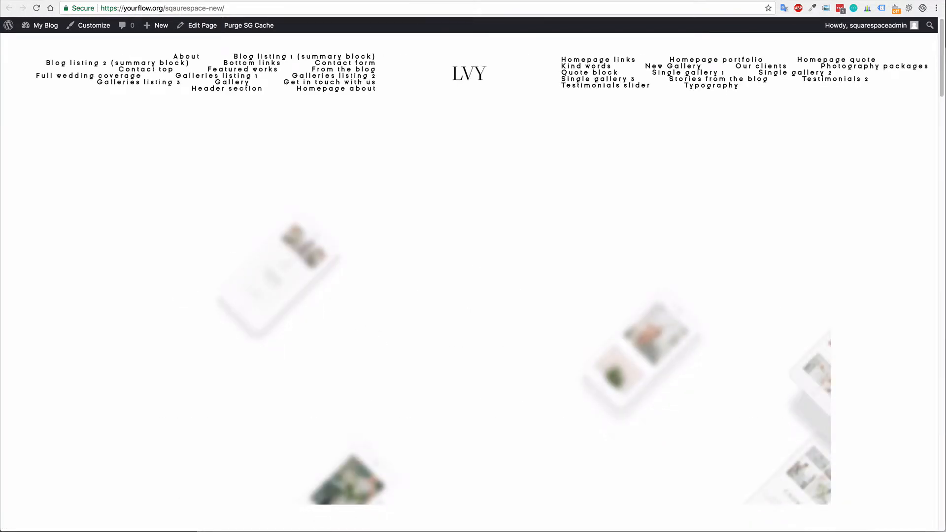
Open the site's menu management from the dashboard and create a new menu named Main Menu.
key("super+w")
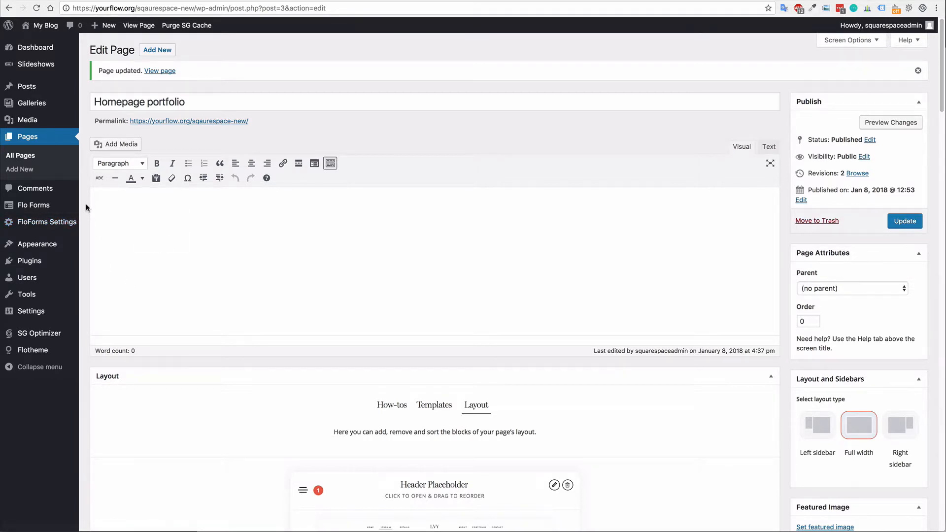
mouse_move(45, 249)
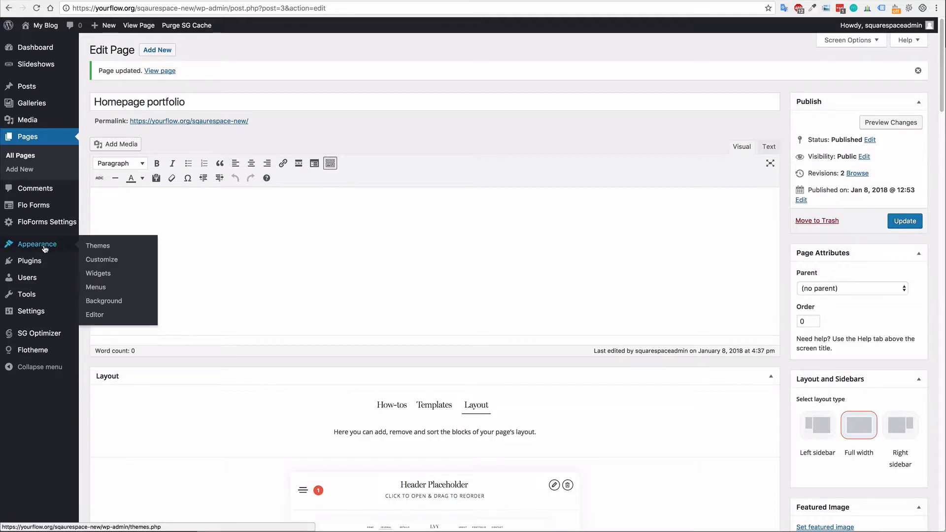
left_click(104, 292)
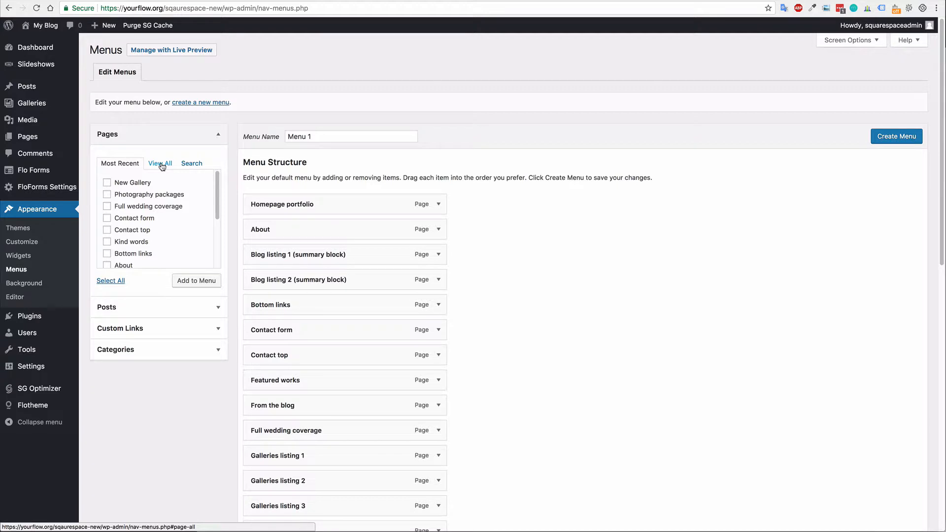
scroll(403, 251, "down", 10)
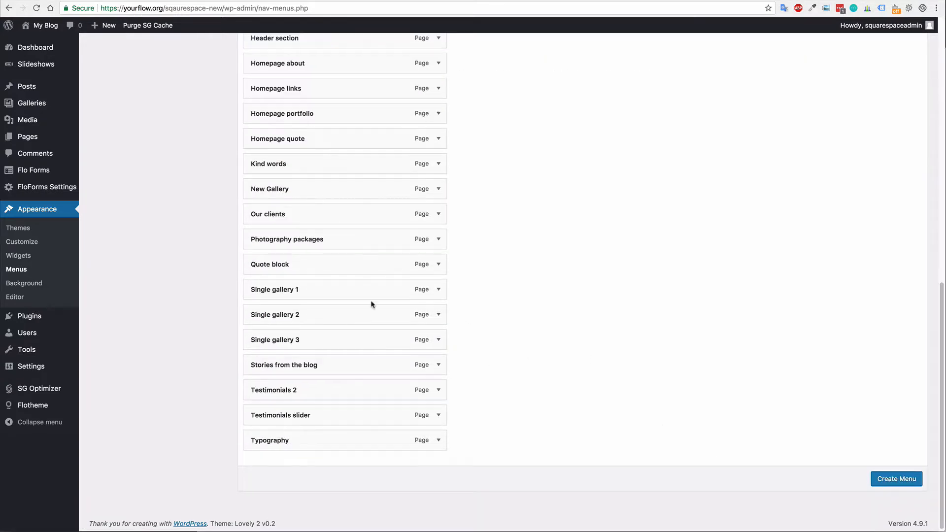
scroll(372, 304, "up", 10)
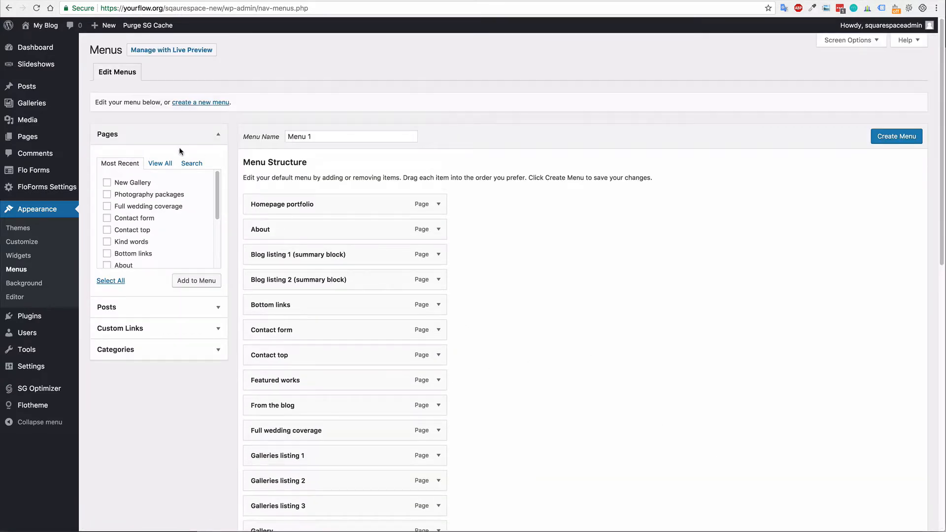
left_click(201, 103)
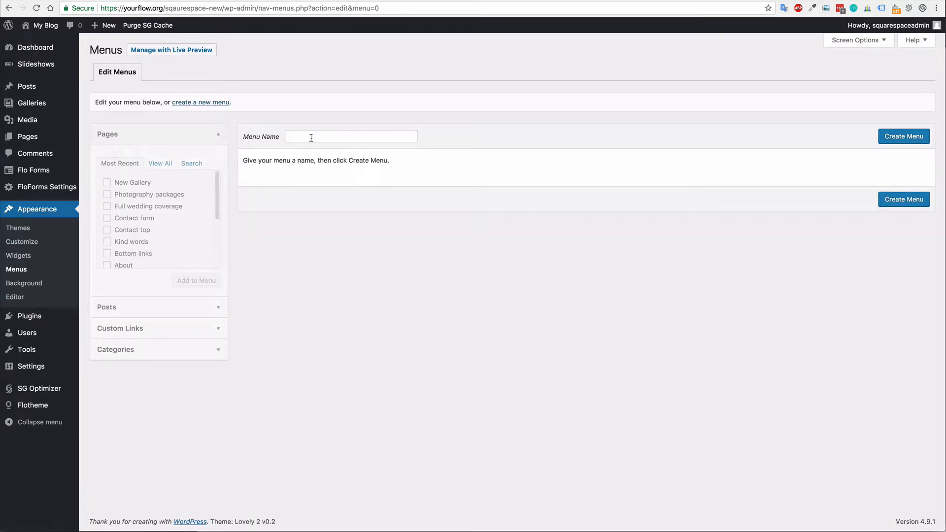
left_click(313, 137)
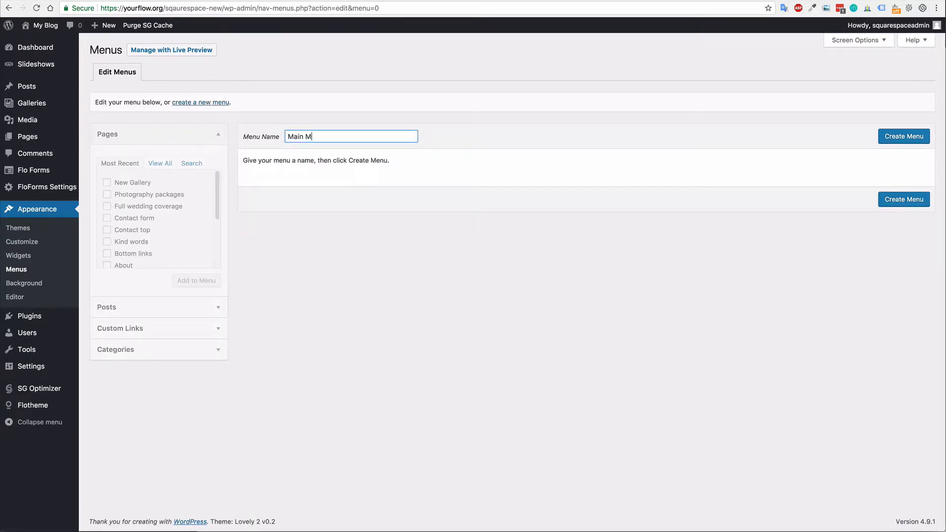
left_click(913, 202)
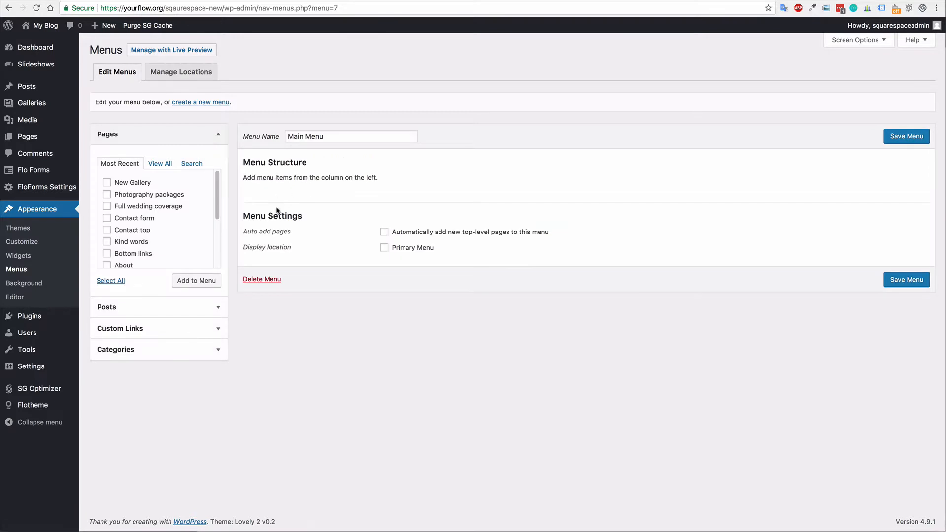
Add the pages Homepage portfolio, About, Blog listing 1 (summary block), Contact form, Featured works and Galleries listing 1 to the Main Menu.
left_click(161, 163)
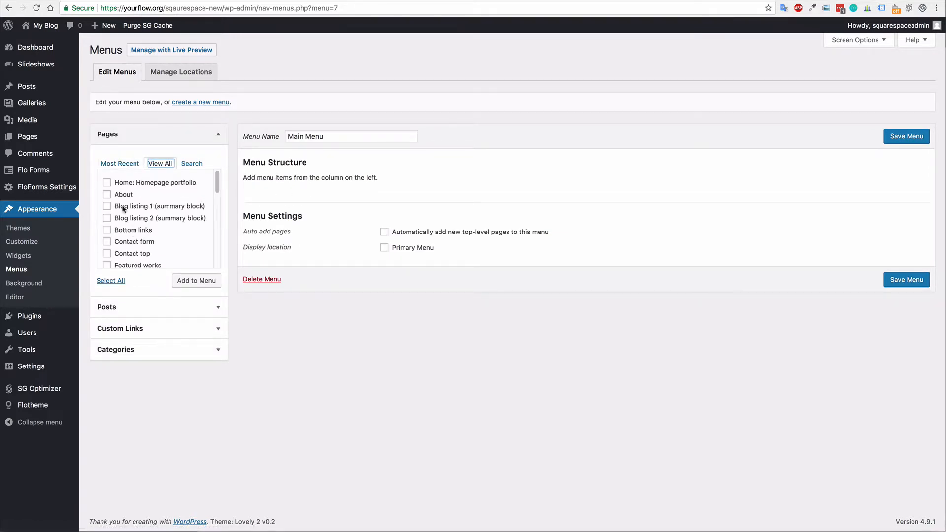
left_click(107, 183)
left_click(107, 195)
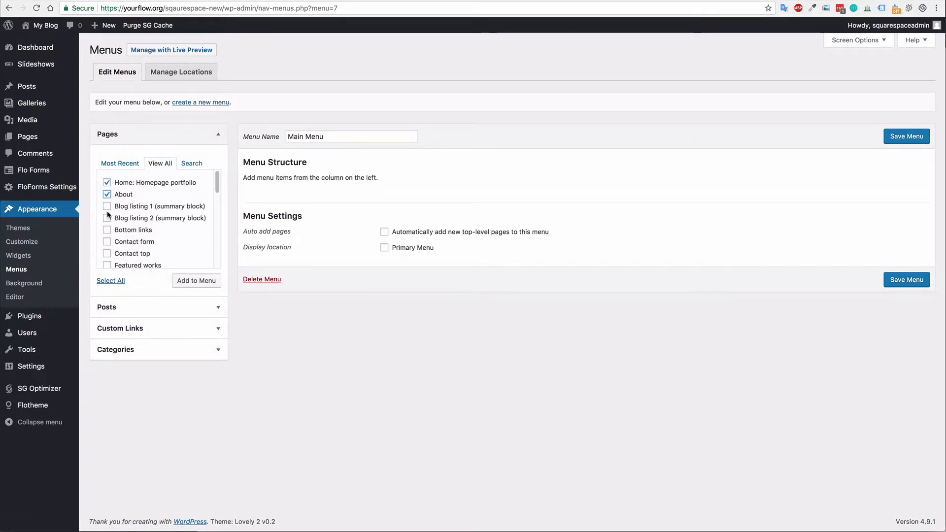
left_click(107, 206)
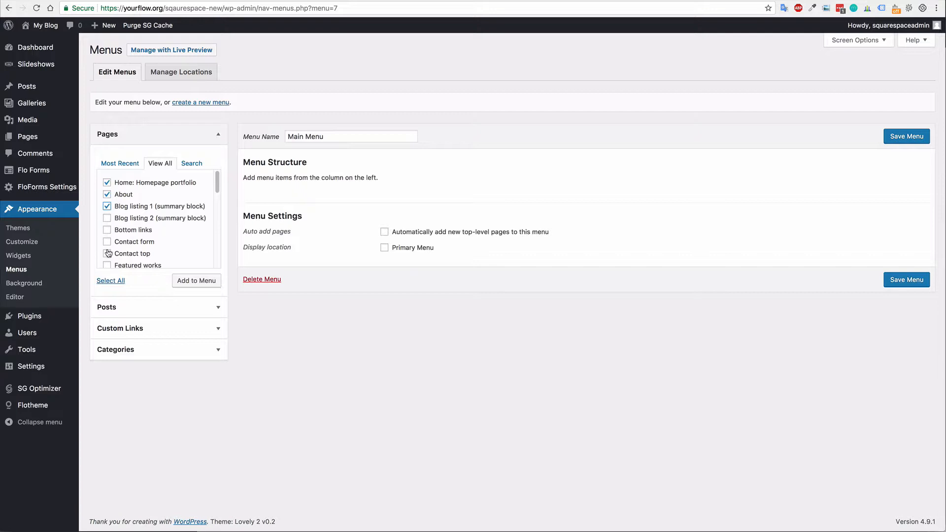
left_click(107, 242)
scroll(114, 242, "down", 1)
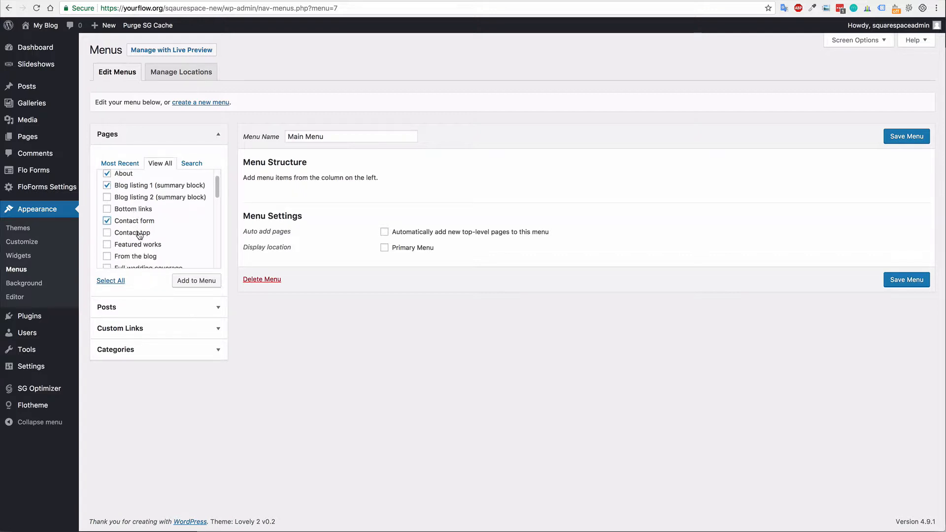
left_click(107, 246)
scroll(126, 244, "down", 4)
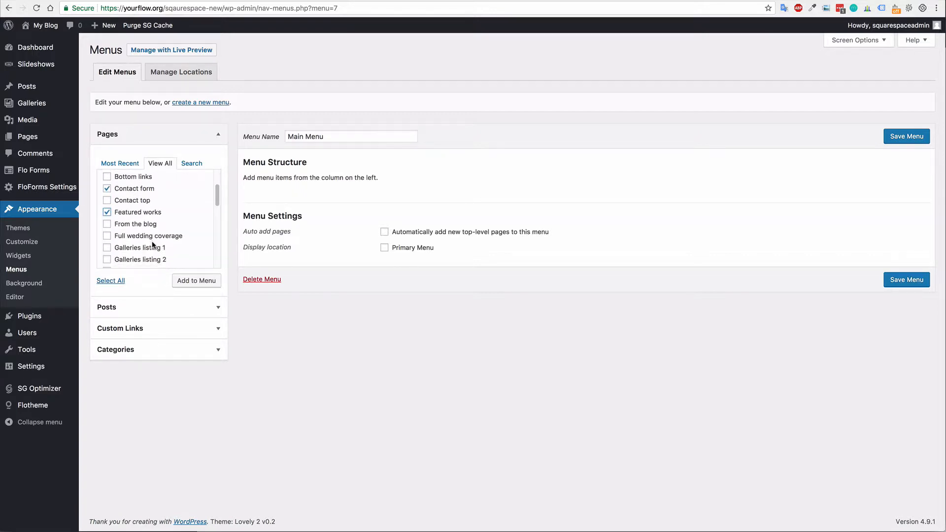
scroll(128, 254, "down", 1)
left_click(107, 209)
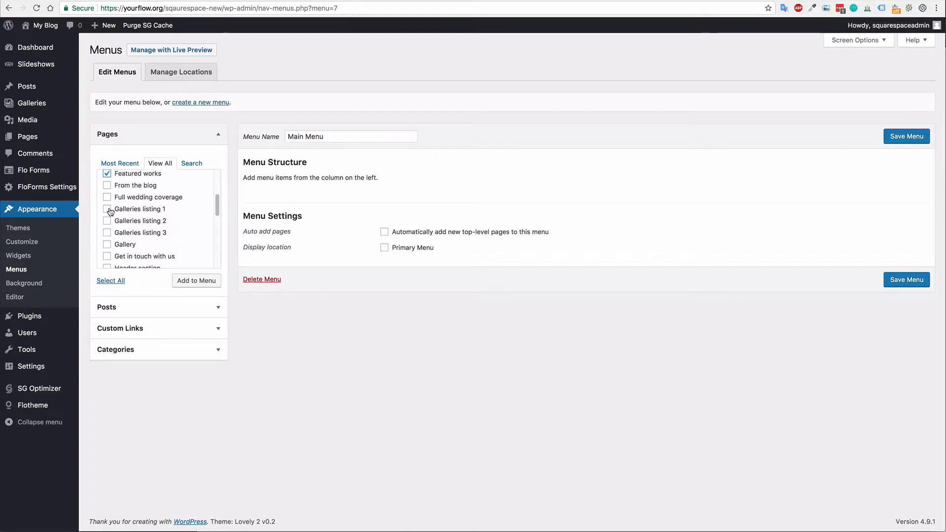
scroll(167, 232, "down", 5)
scroll(170, 241, "down", 4)
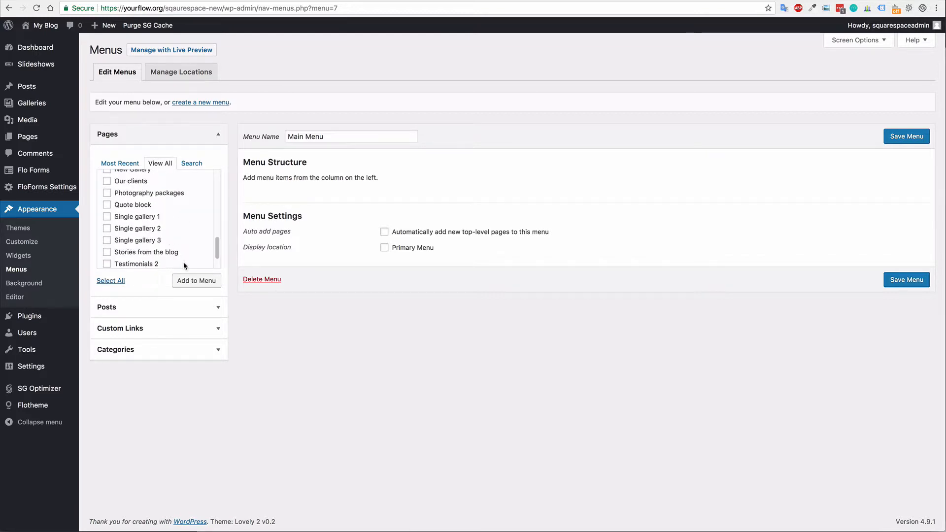
scroll(178, 240, "up", 10)
scroll(179, 241, "up", 3)
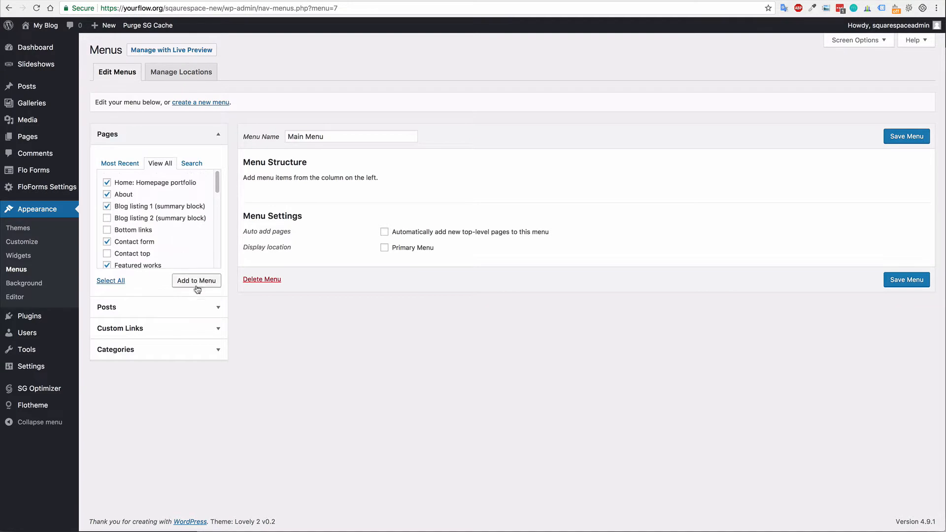
left_click(194, 282)
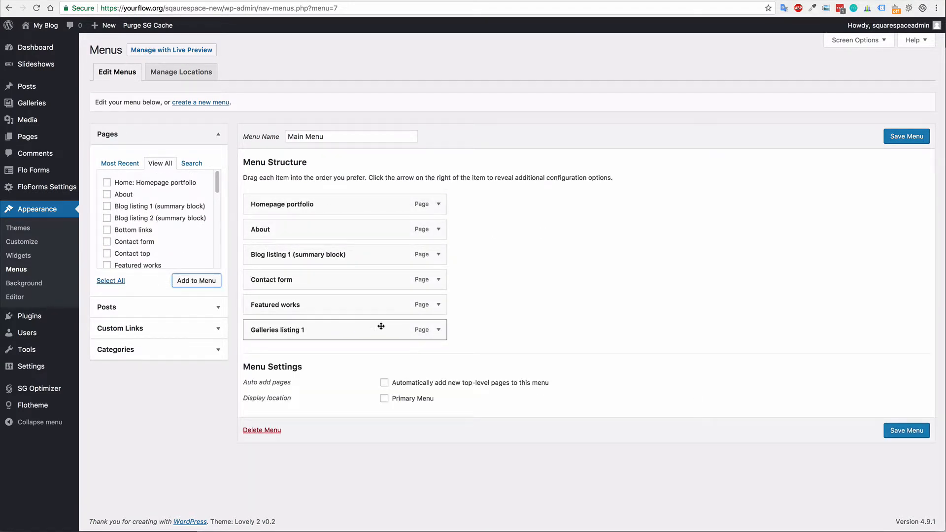
Shorten the navigation label of the Homepage portfolio menu item to Homepage.
left_click(438, 204)
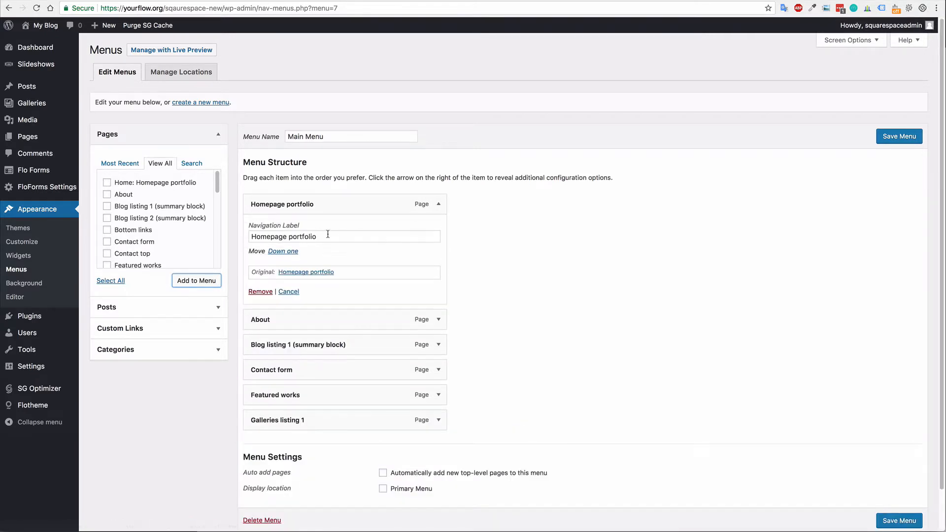
key("BackSpace")
key("BackSpace")
key("BackSpace")
key("BackSpace")
key("BackSpace")
key("BackSpace")
key("BackSpace")
key("BackSpace")
key("BackSpace")
key("BackSpace")
left_click(439, 204)
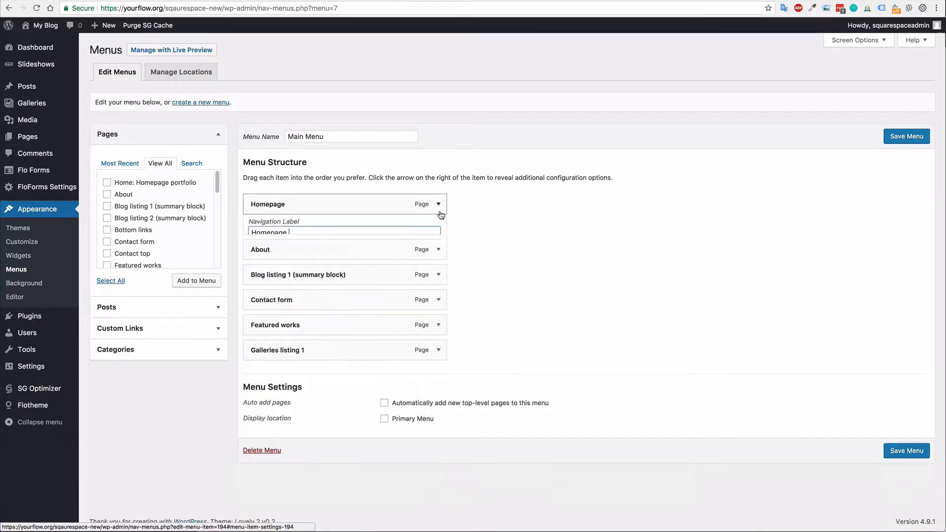
Shorten the navigation label of the Blog listing 1 (summary block) menu item to Blog.
left_click(438, 260)
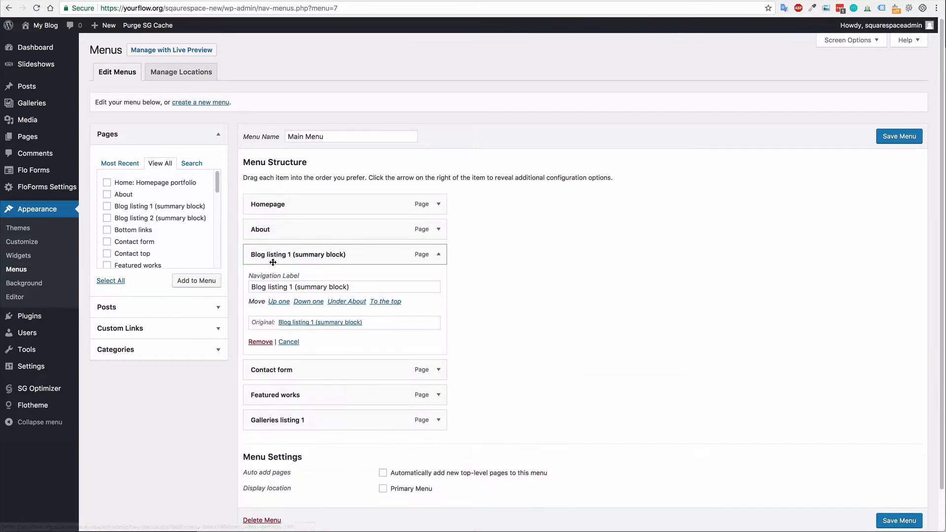
double_click(270, 286)
key("shift+End")
key("BackSpace")
left_click(439, 254)
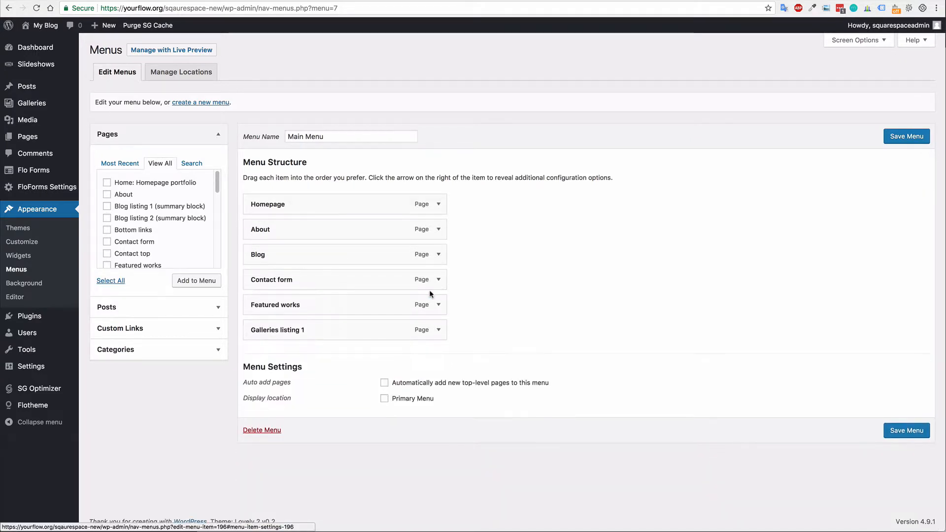
Check the Featured works item's label and shorten the Galleries listing 1 item's navigation label to Galleries.
left_click(439, 304)
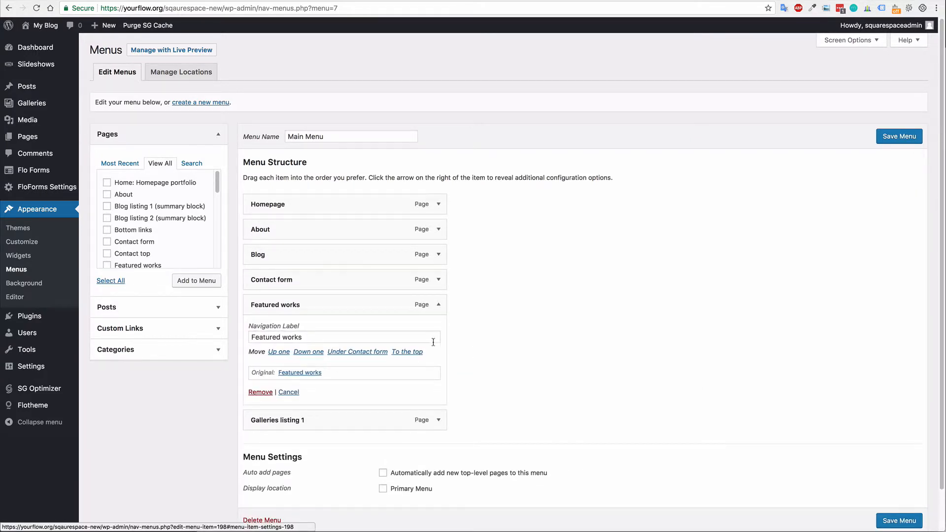
left_click(439, 305)
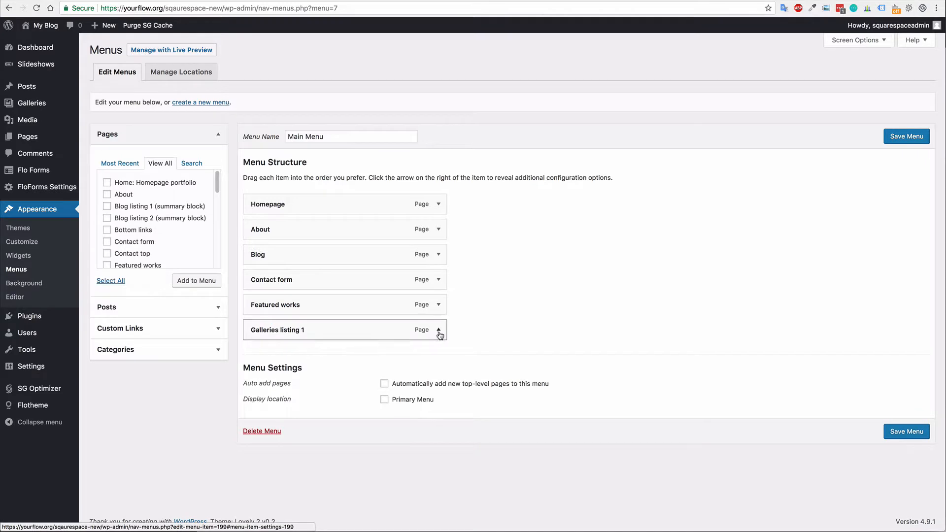
left_click(439, 330)
left_click(280, 362)
key("shift+End")
key("BackSpace")
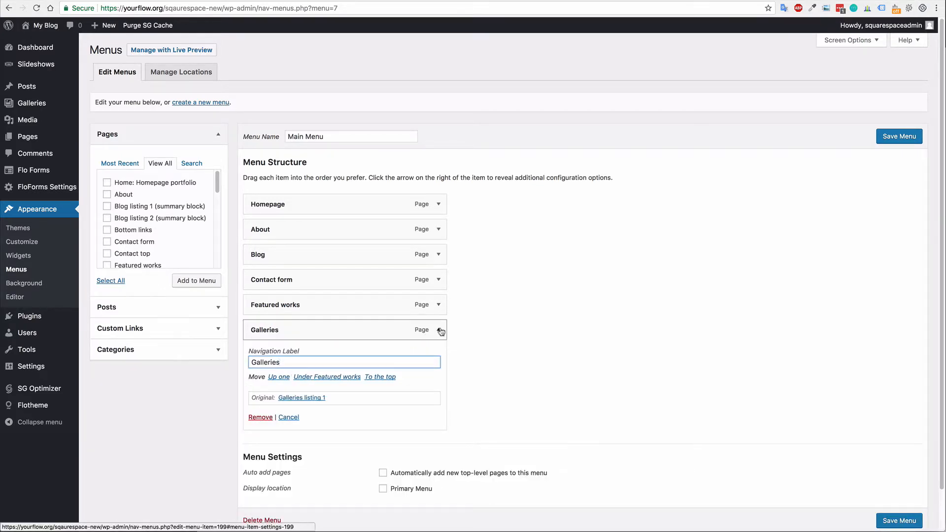
left_click(436, 335)
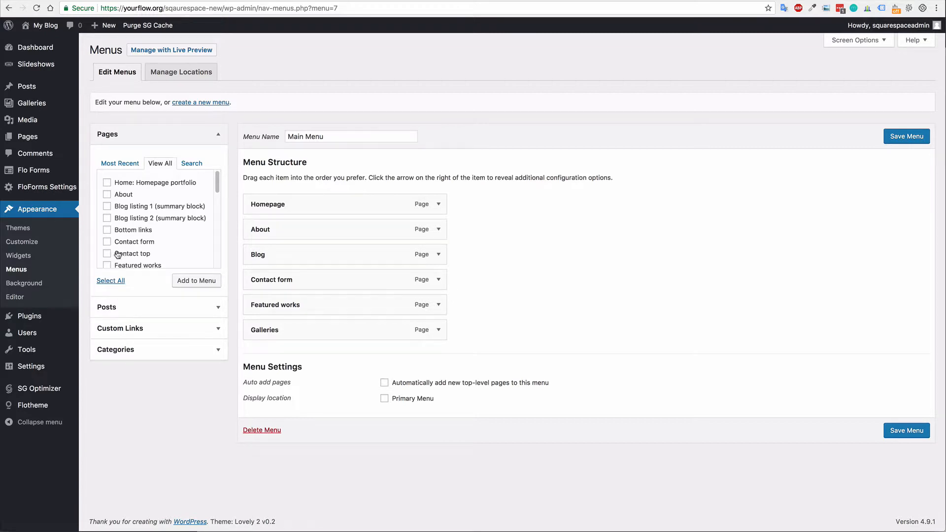
Add the Our clients page to the Main Menu and nest it as a sub item under About.
scroll(117, 255, "down", 5)
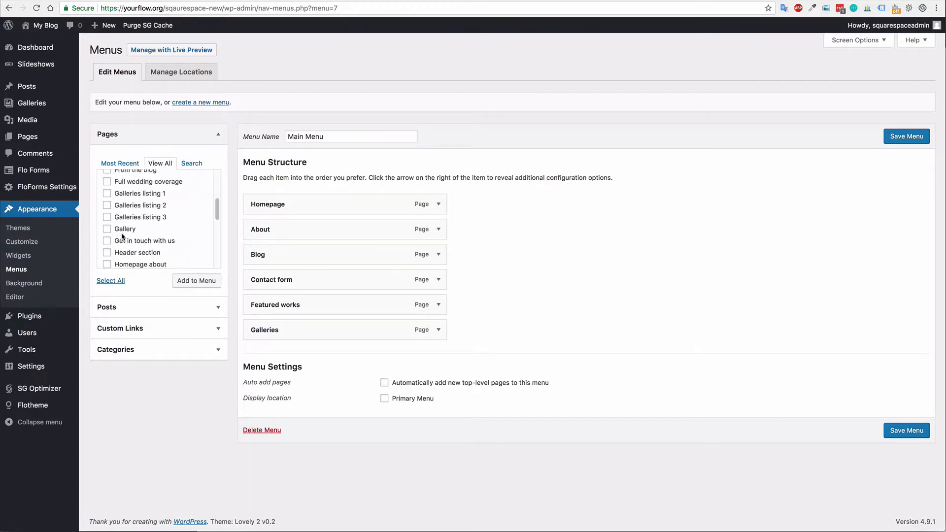
scroll(123, 241, "down", 5)
left_click(107, 232)
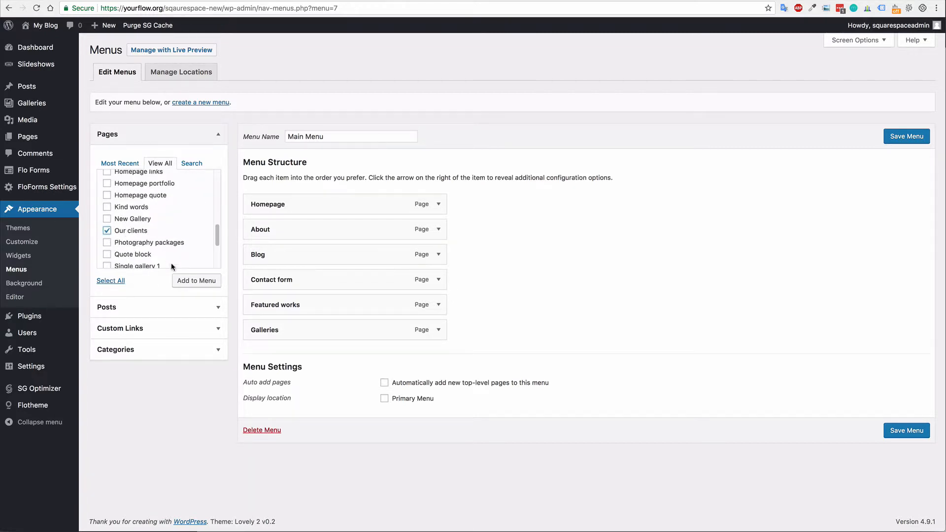
left_click(196, 280)
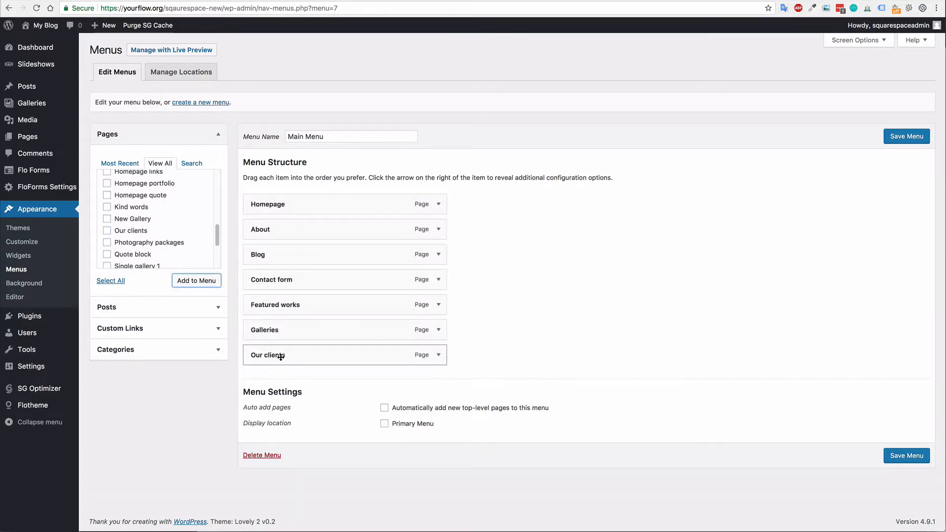
left_click_drag(280, 357, 300, 257)
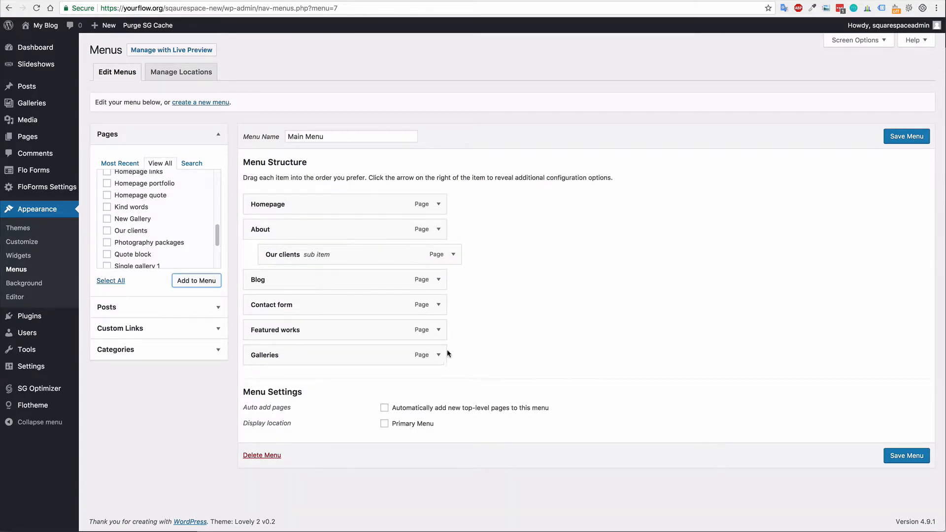
Save the Main Menu with Primary Menu as its display location and reload the live homepage to check the navigation.
left_click(384, 424)
left_click(905, 457)
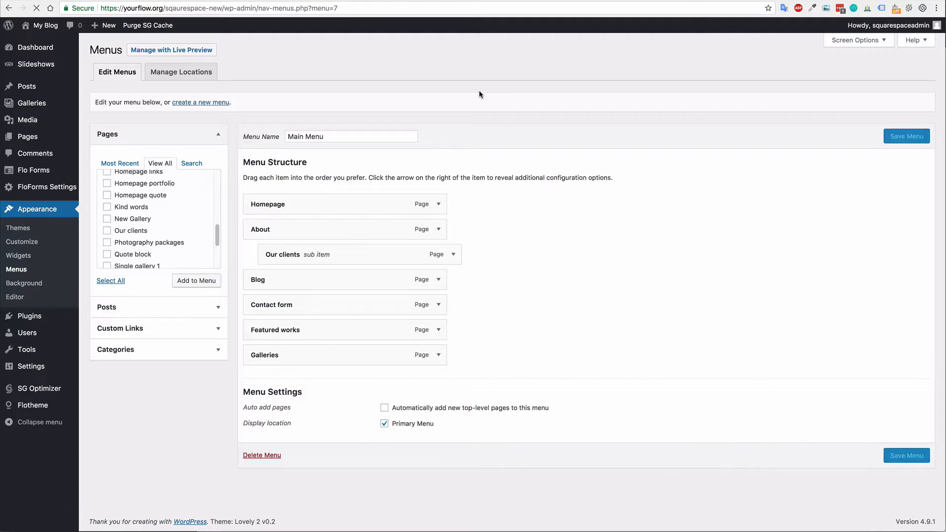
left_click(46, 25)
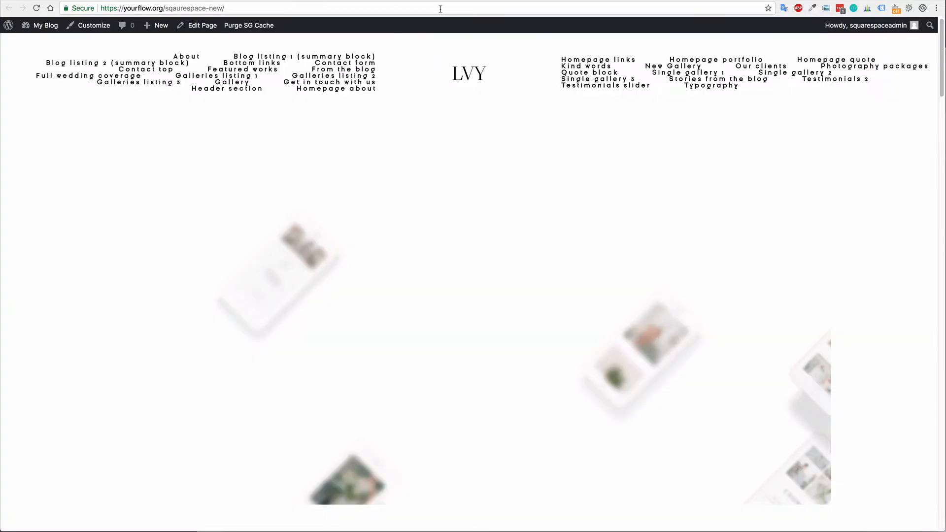
left_click(38, 8)
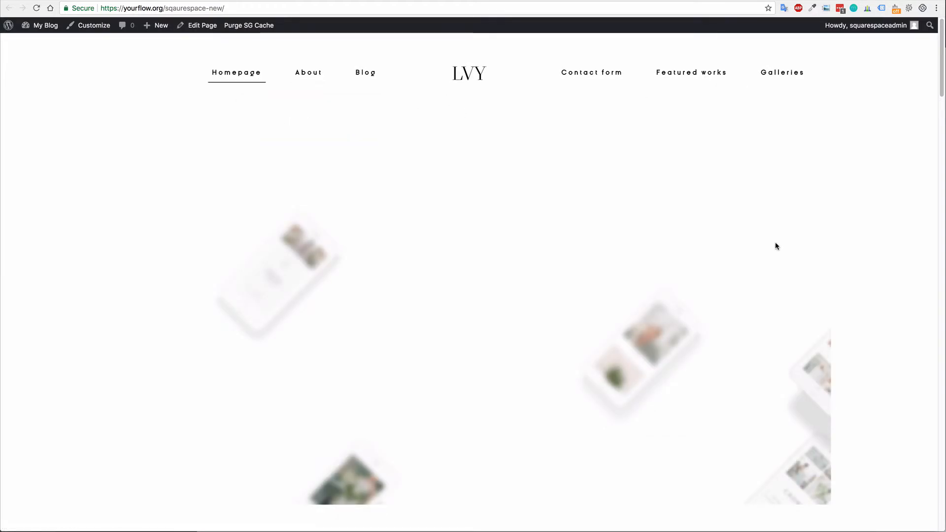
Return to the dashboard and open Flotheme's Header settings.
key("ctrl+Tab")
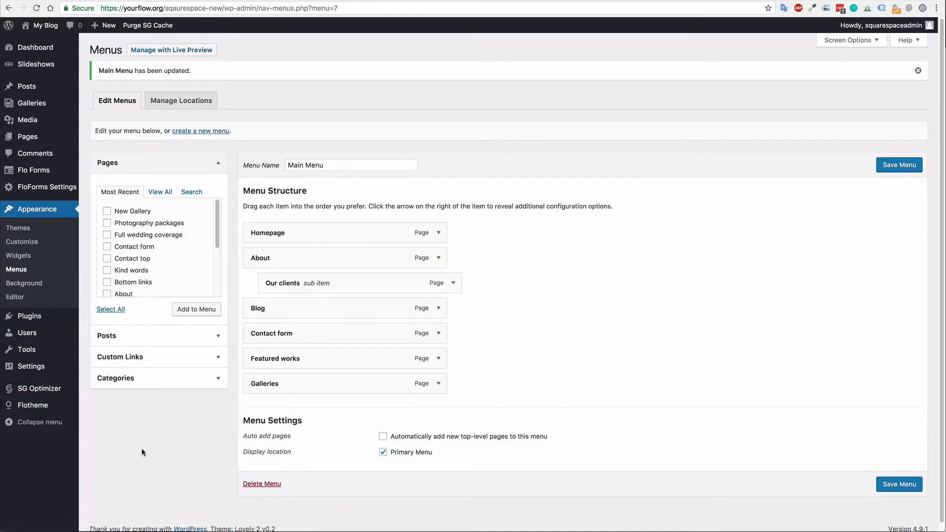
mouse_move(31, 409)
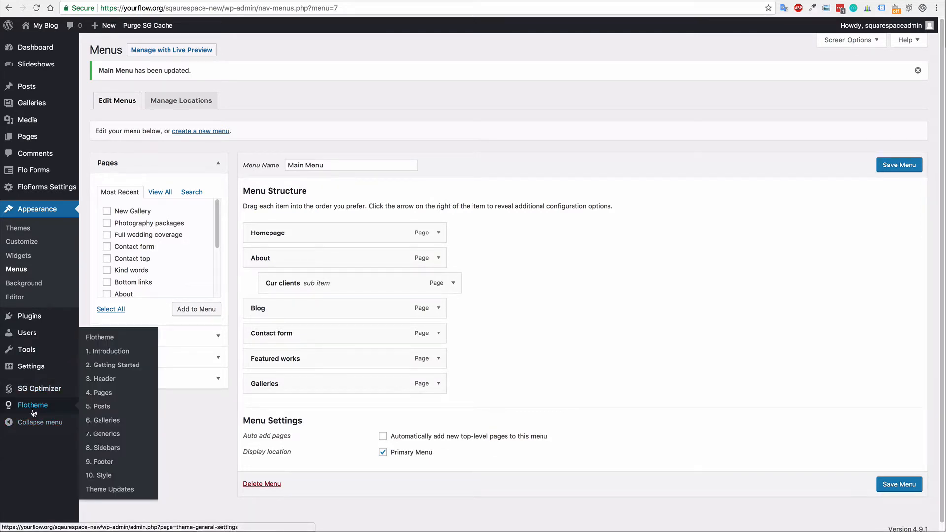
left_click(108, 383)
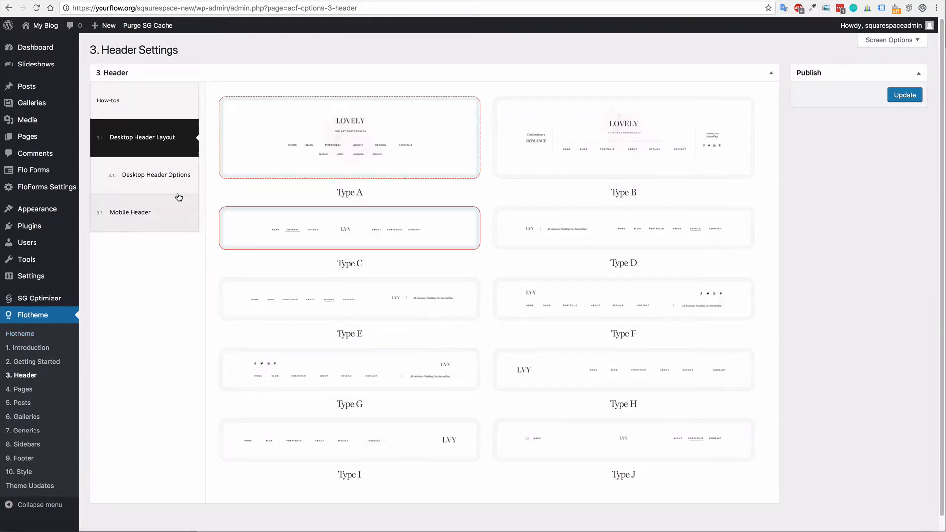
Open the Desktop Header Options and try the Image Logo type before switching back to Text Logo.
left_click(140, 179)
scroll(461, 242, "down", 5)
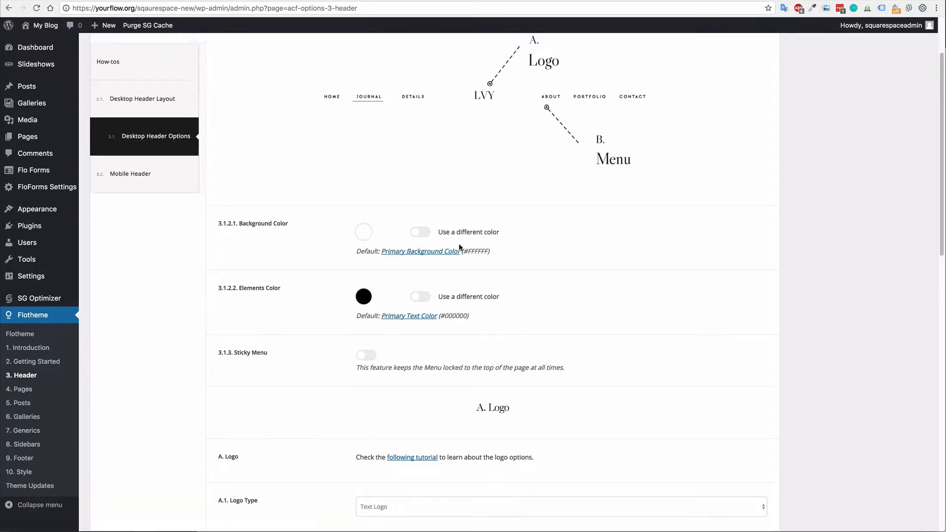
left_click(428, 353)
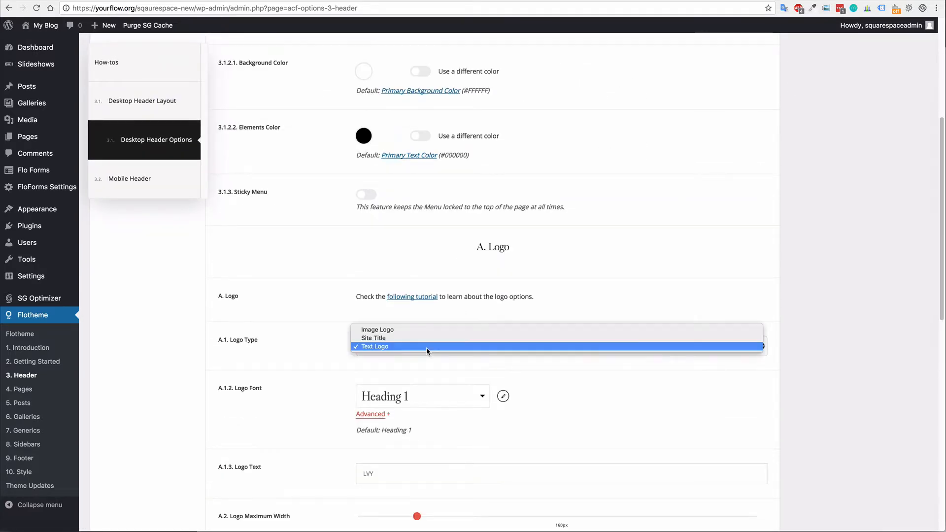
left_click(435, 327)
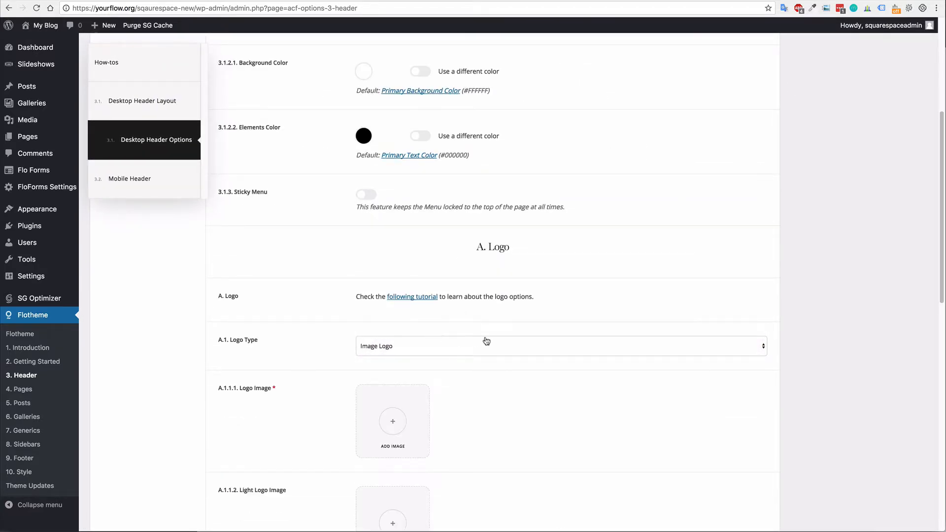
left_click(439, 347)
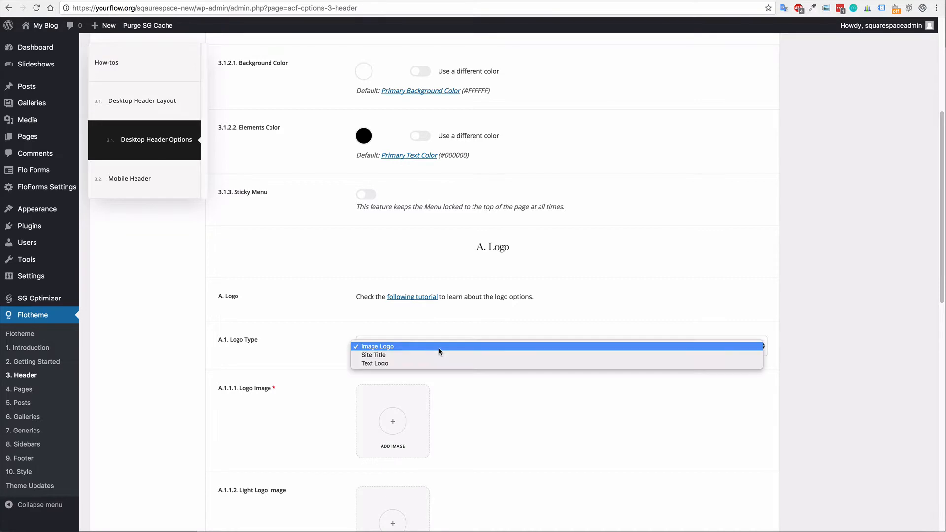
left_click(386, 363)
scroll(343, 345, "down", 4)
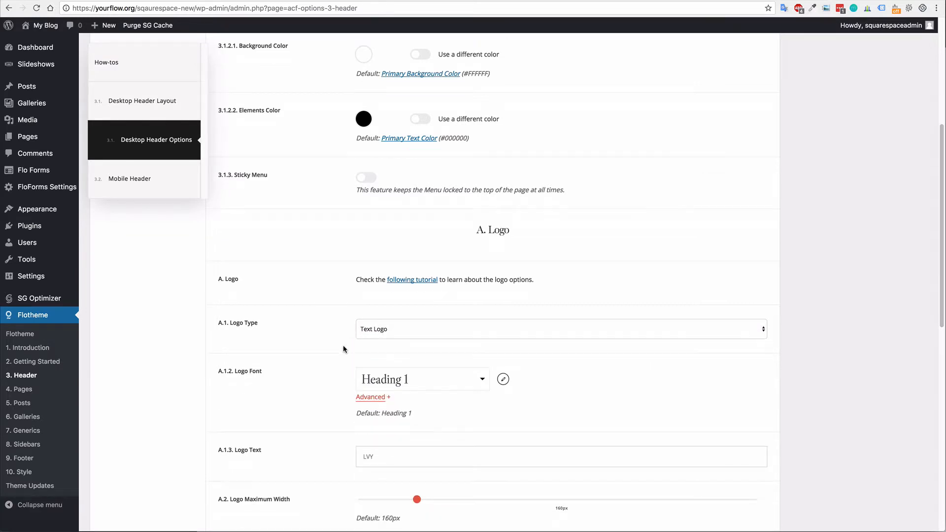
scroll(340, 340, "up", 3)
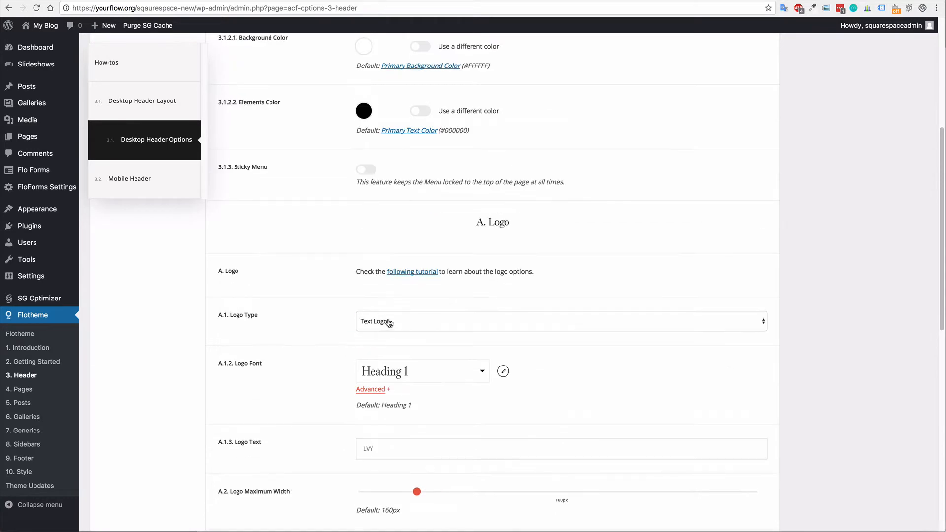
Set the logo type to Image Logo to review its Logo Image and Light Logo Image fields, and restore Text Logo.
left_click(395, 322)
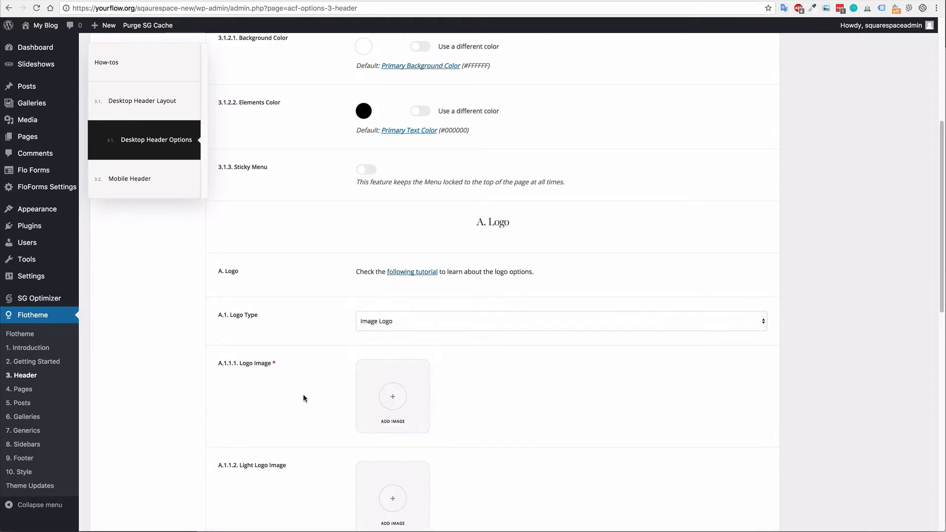
scroll(321, 389, "down", 3)
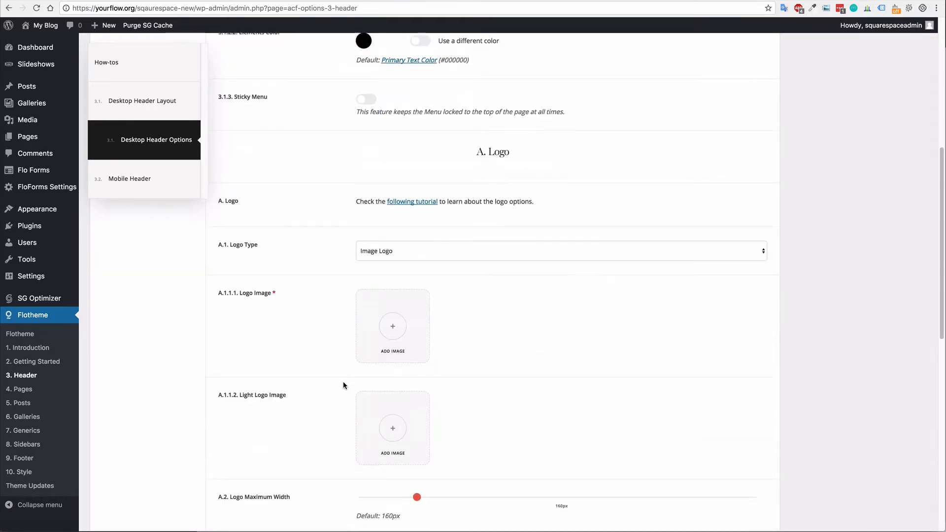
left_click(409, 253)
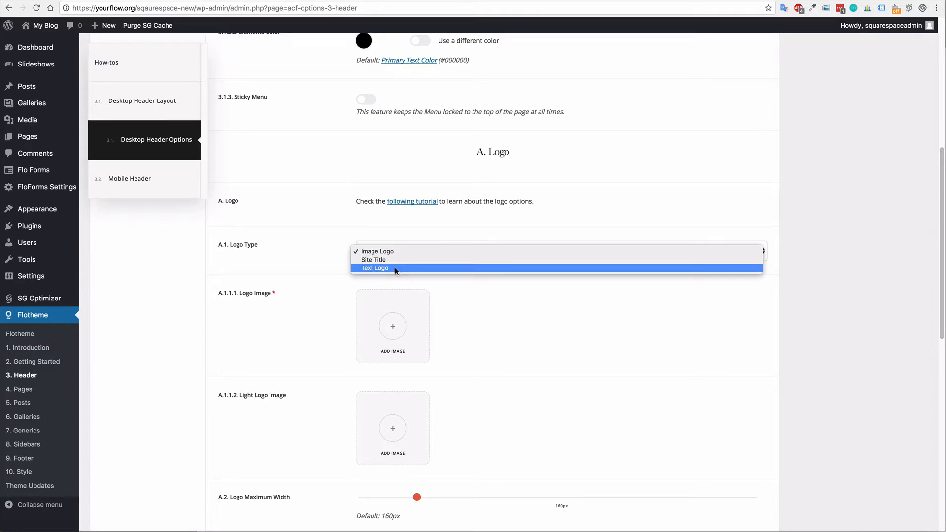
left_click(395, 267)
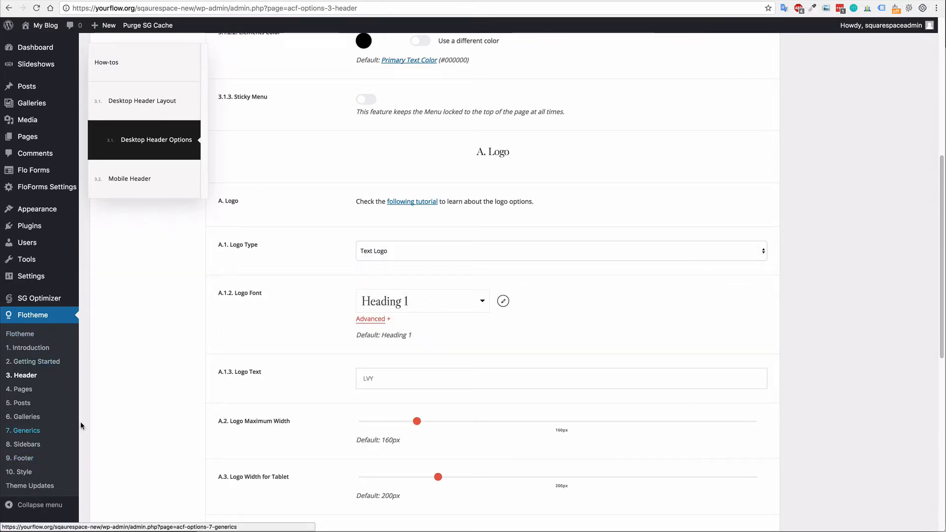
Leave the header settings unsaved, open Flotheme's Footer settings and compare them with the live homepage's footer.
left_click(22, 458)
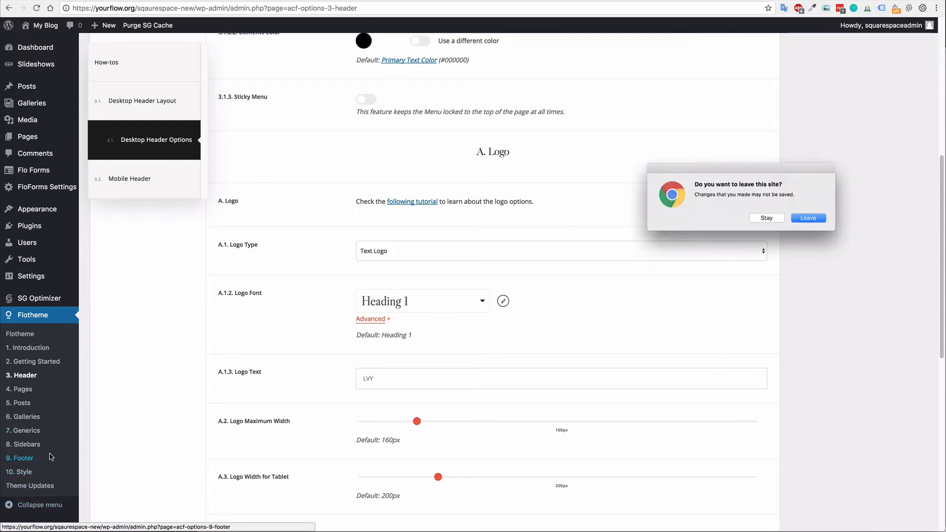
left_click(815, 222)
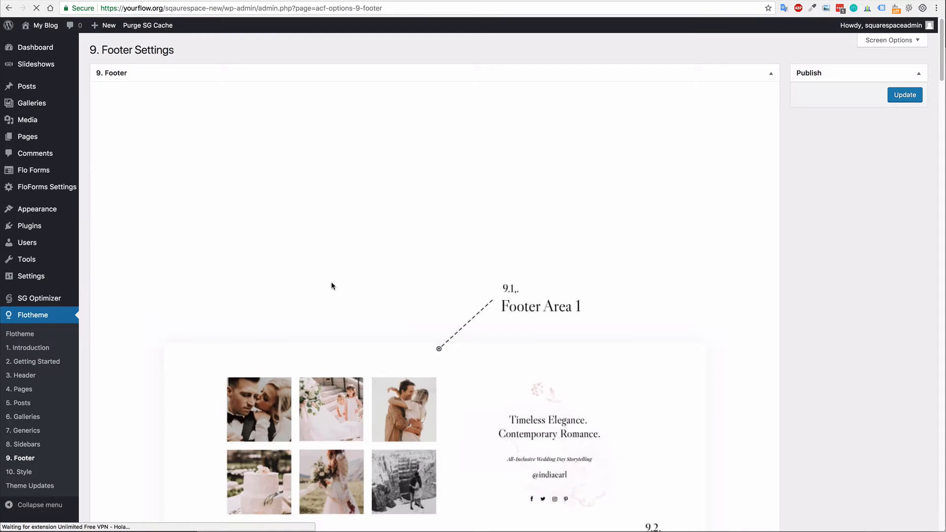
scroll(587, 262, "down", 2)
scroll(587, 261, "down", 2)
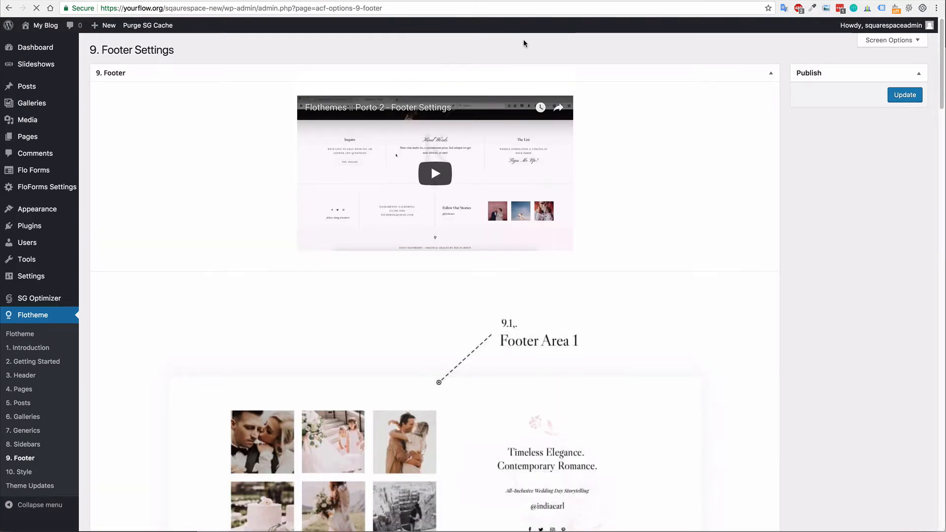
key("ctrl+Tab")
scroll(596, 325, "down", 20)
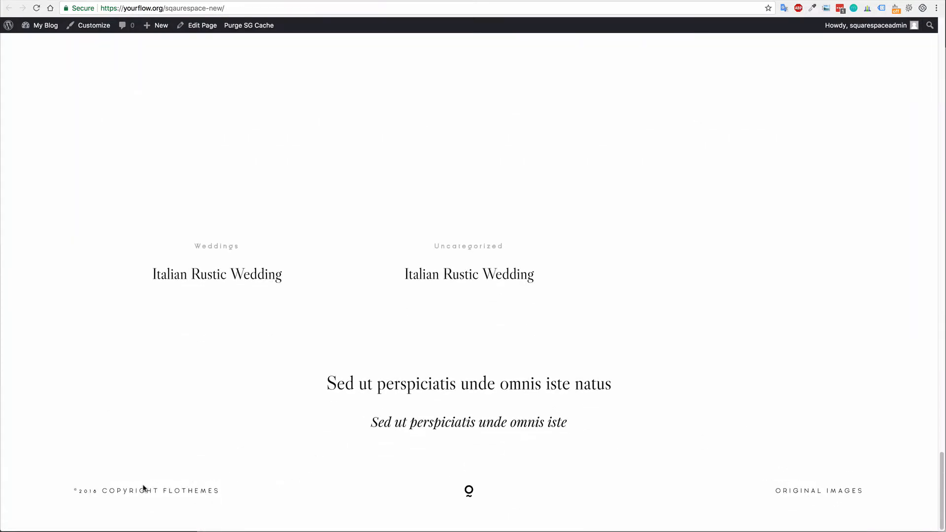
key("ctrl+Tab")
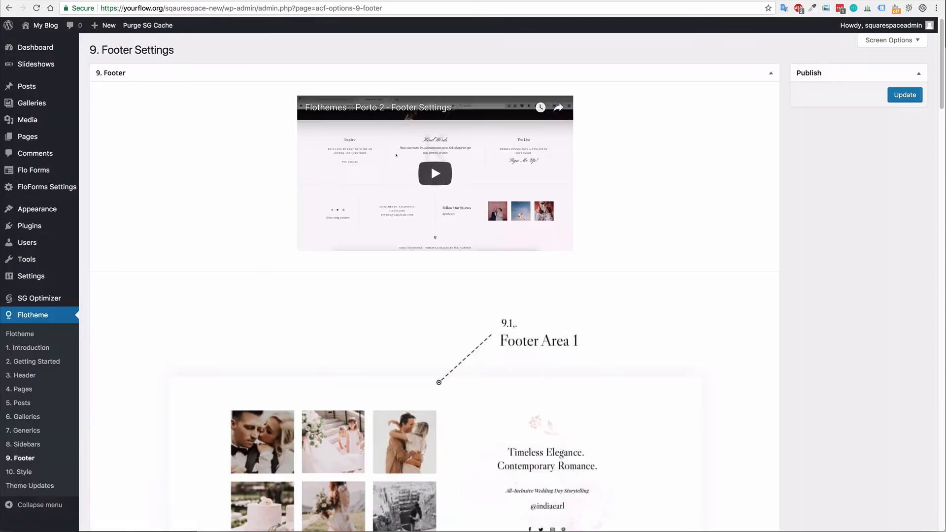
Examine the footer areas order and the Area No. 1 image, text and link options in the Footer settings.
scroll(274, 270, "down", 15)
scroll(255, 292, "down", 15)
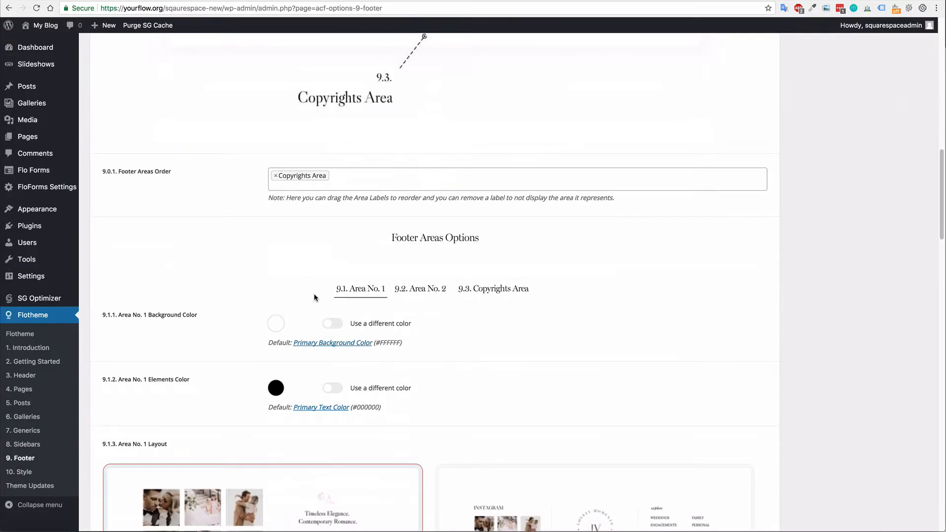
scroll(375, 274, "down", 11)
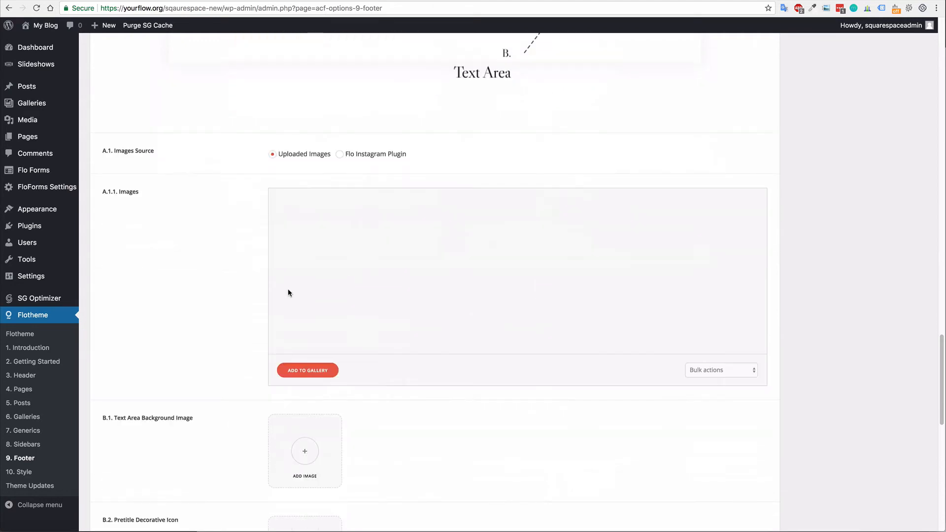
scroll(306, 328, "down", 5)
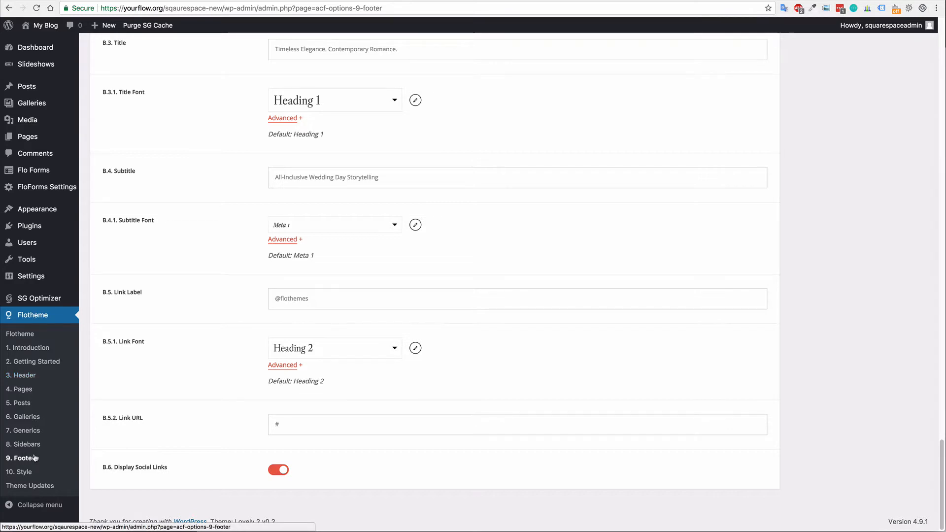
Open Flotheme's Galleries settings and review the blocks in the Global Layout.
left_click(26, 416)
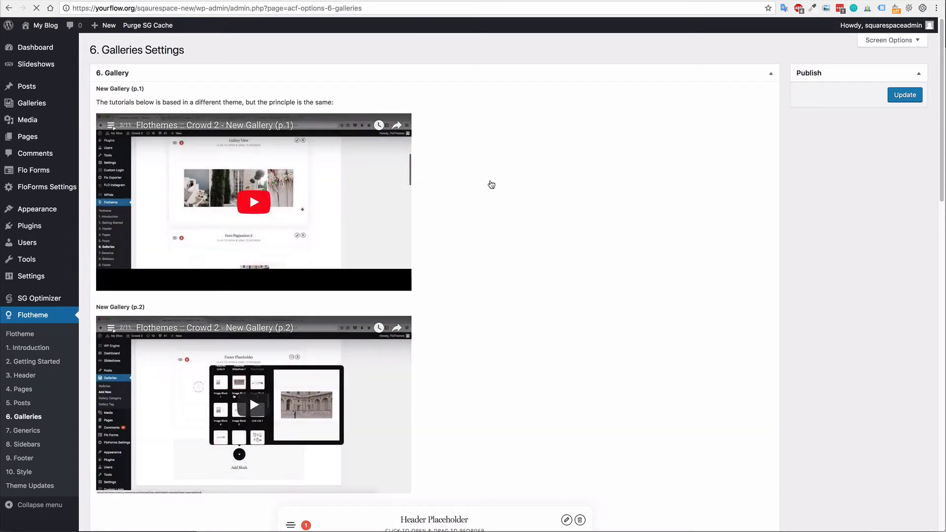
scroll(525, 218, "down", 7)
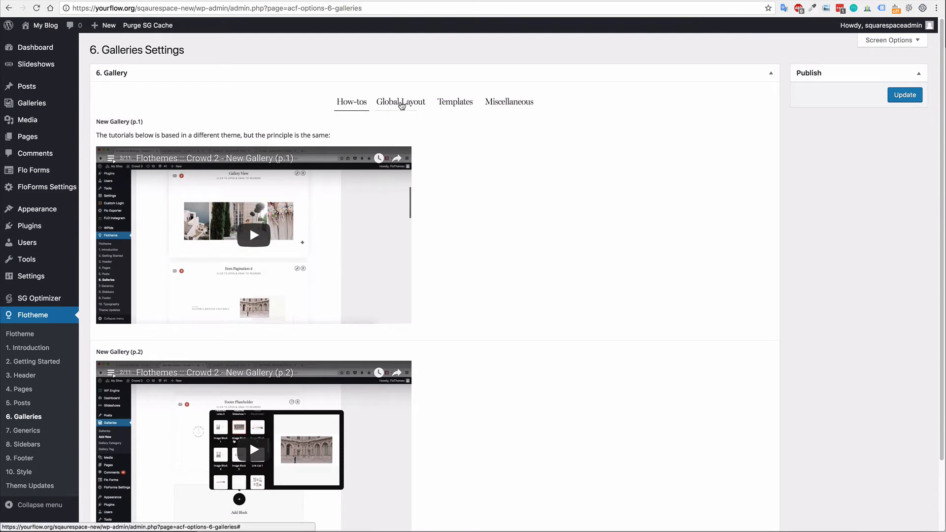
left_click(396, 108)
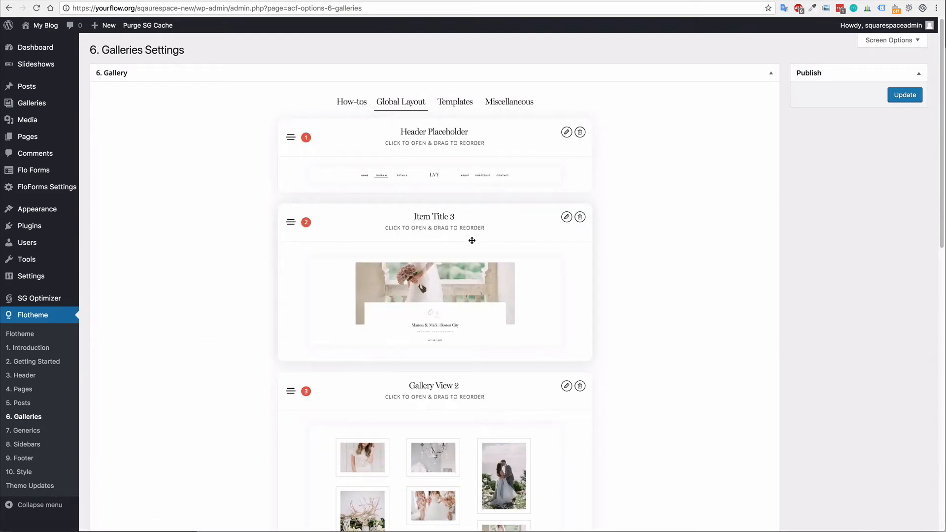
scroll(438, 227, "down", 4)
scroll(434, 197, "down", 1)
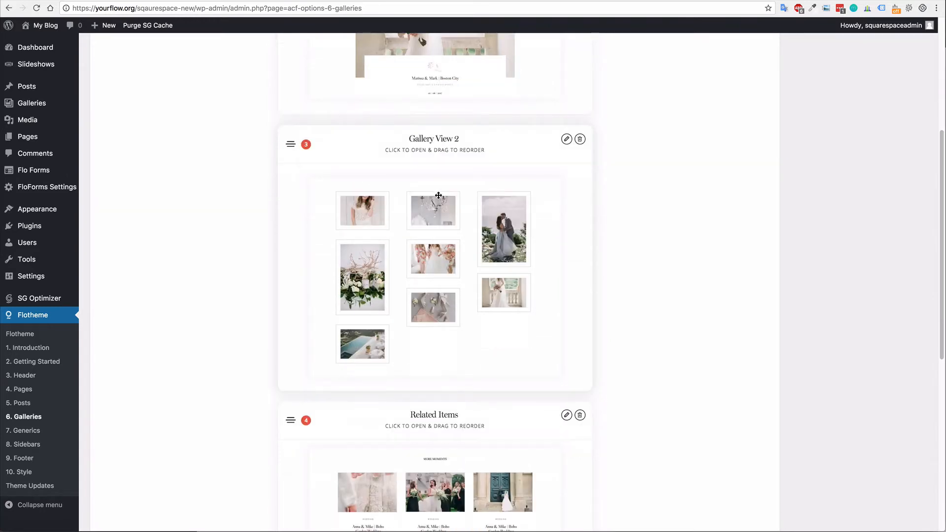
scroll(436, 200, "up", 2)
scroll(489, 236, "down", 2)
scroll(468, 222, "up", 5)
Look over the Gallery Type A, B and C layout templates and return to the gallery Global Layout.
left_click(453, 103)
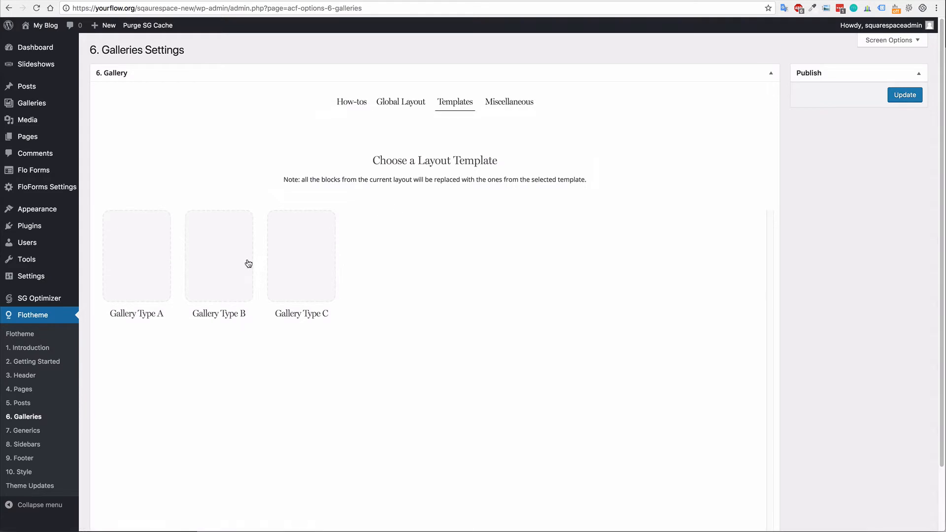
mouse_move(244, 257)
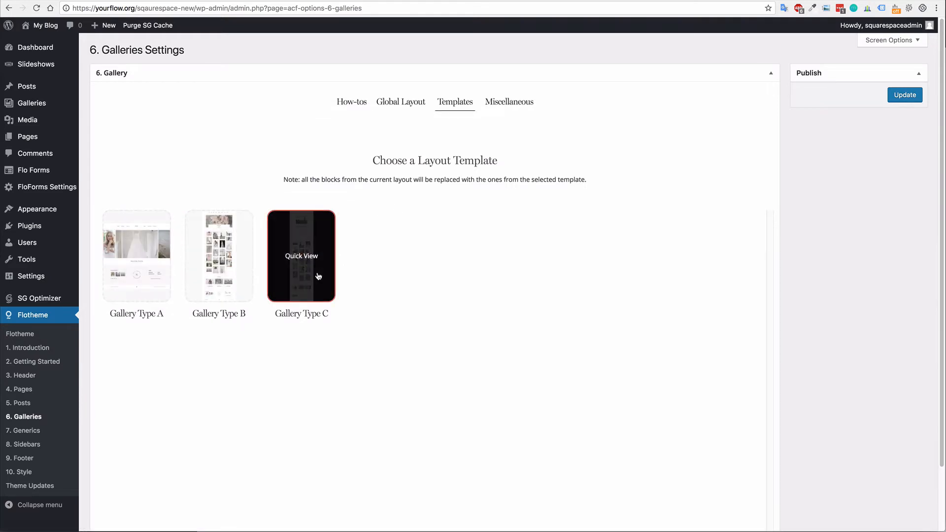
mouse_move(323, 244)
mouse_move(125, 269)
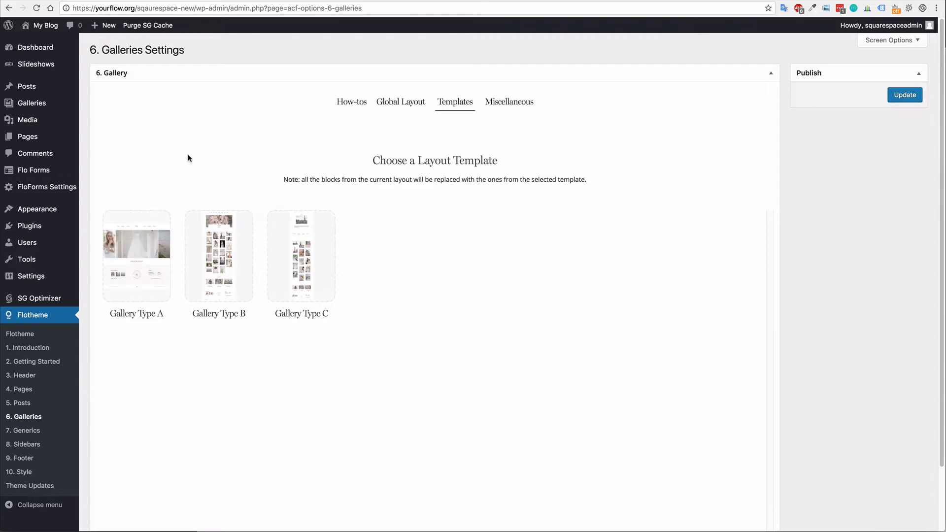
left_click(396, 101)
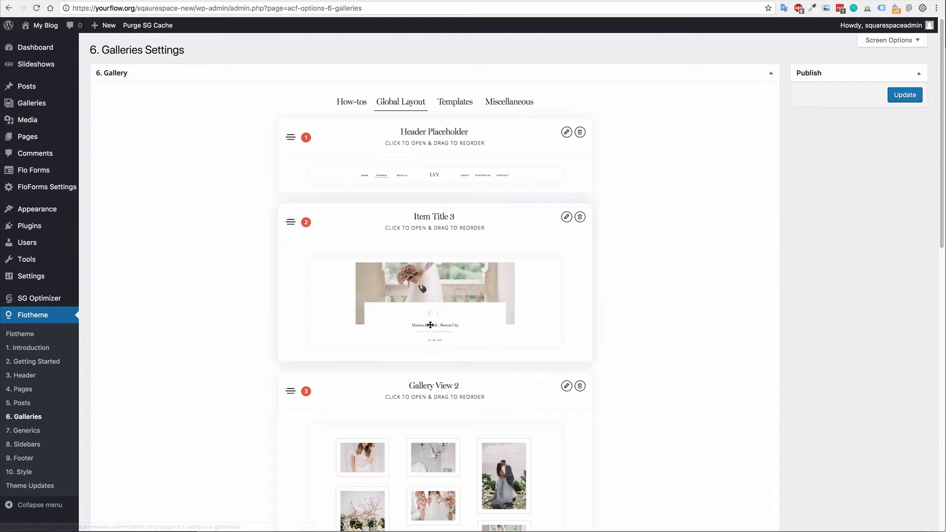
scroll(429, 323, "down", 4)
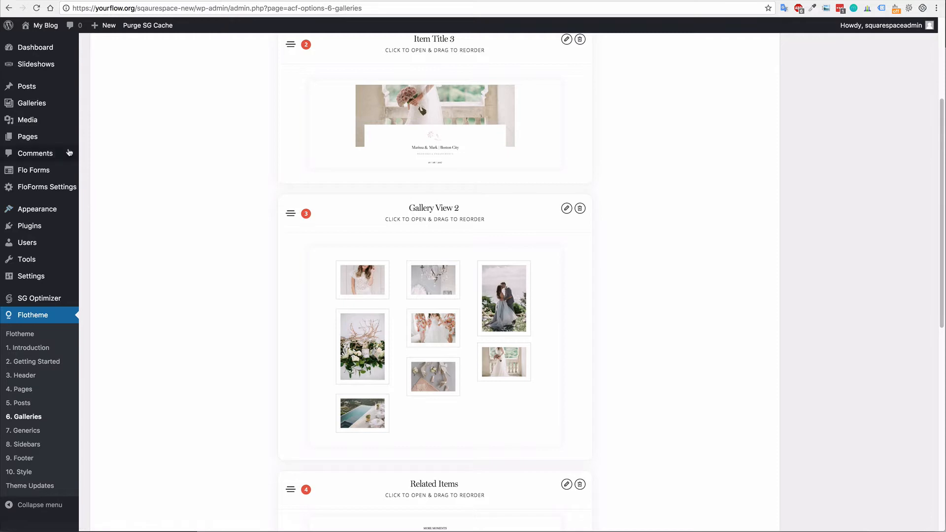
Open the Galleries list and view Gallery 1 on the live site to check its page layout.
mouse_move(29, 136)
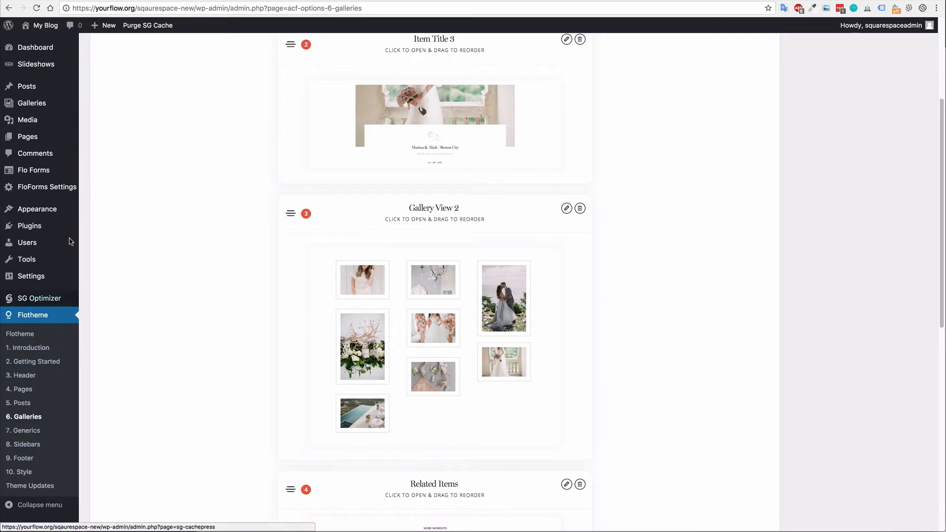
left_click(41, 105)
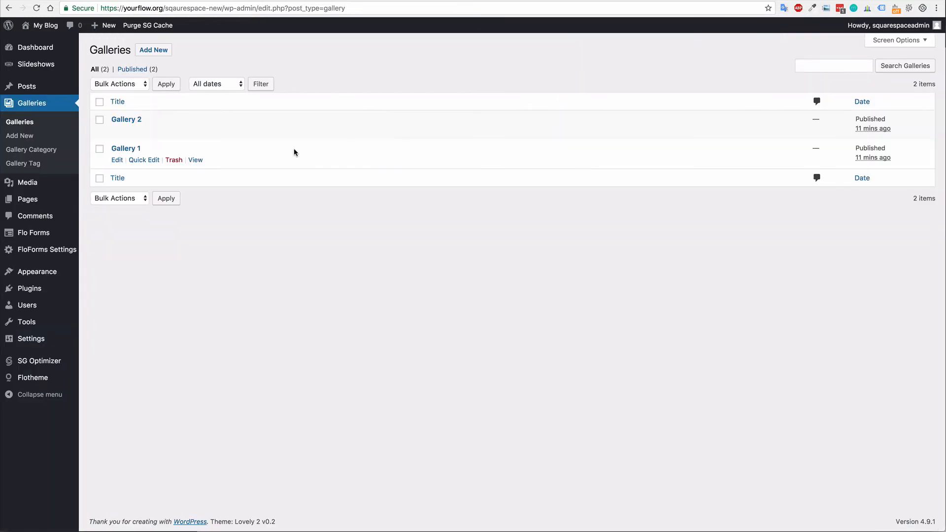
left_click(194, 161)
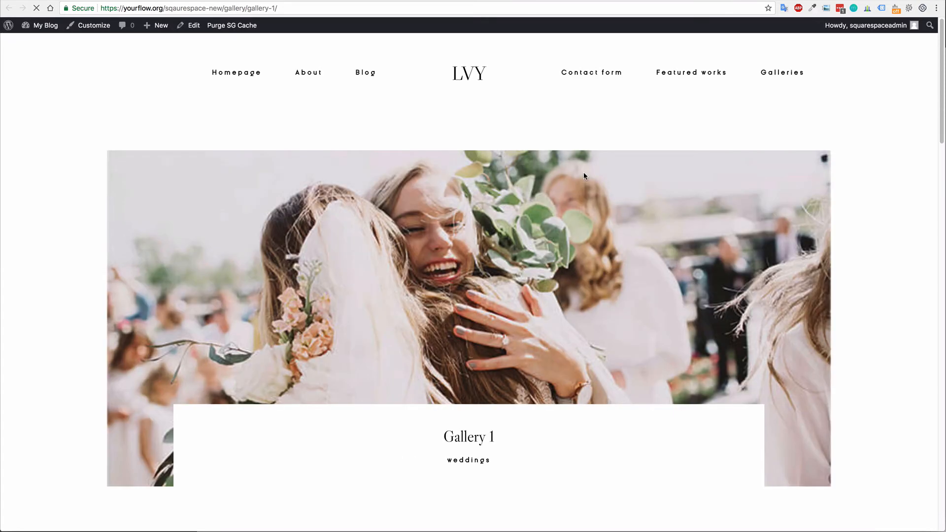
scroll(583, 175, "down", 13)
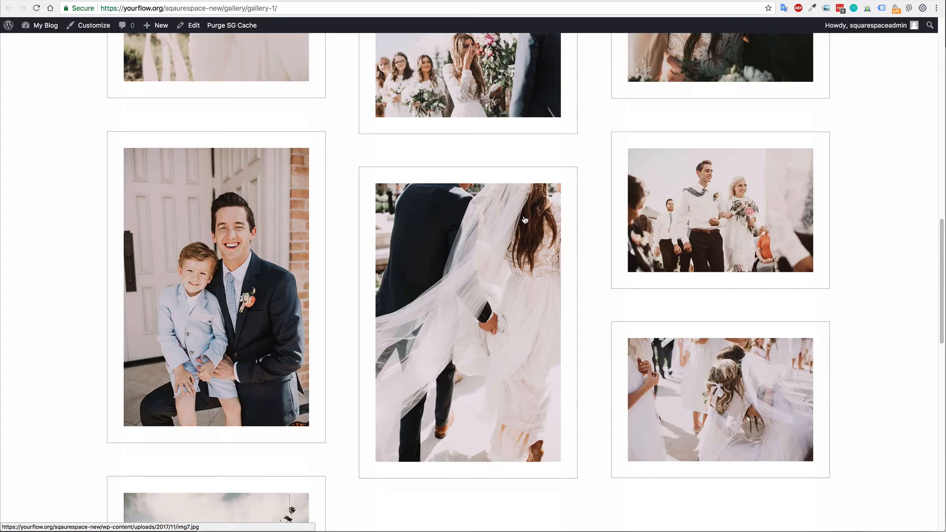
scroll(525, 221, "down", 7)
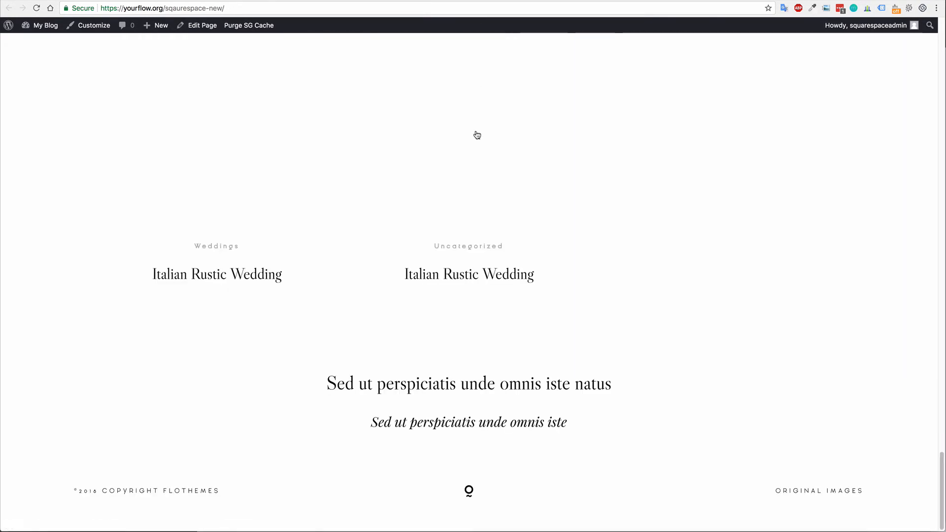
Review the blog post listing on the live homepage and locate the New Blog Post entry.
scroll(323, 310, "up", 10)
scroll(482, 370, "down", 2)
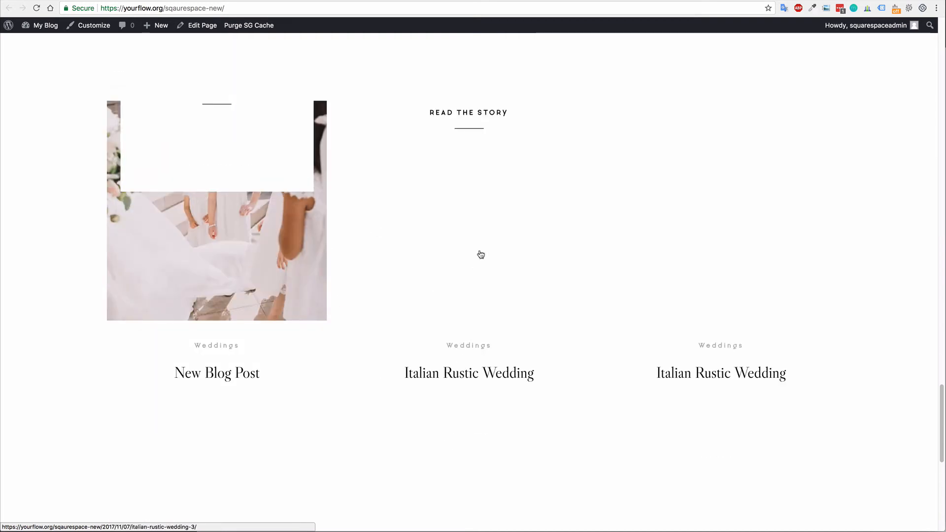
scroll(251, 367, "down", 2)
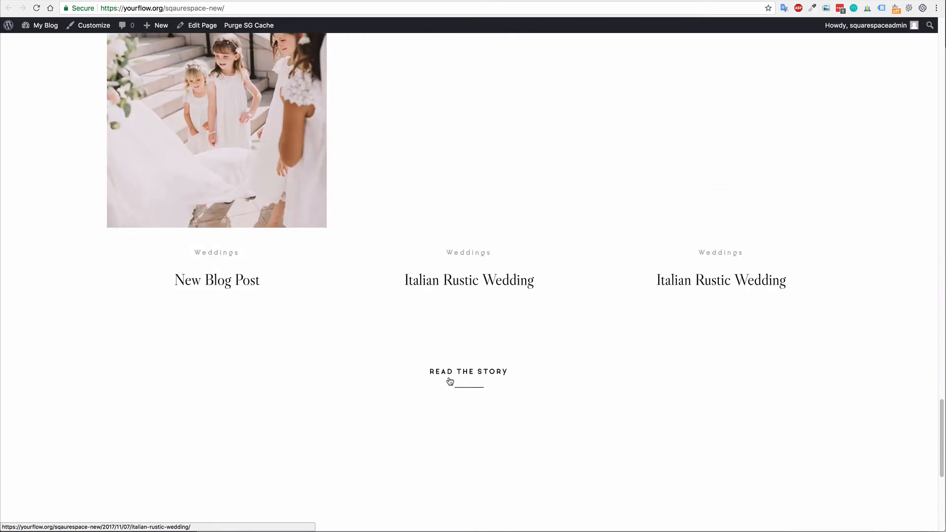
scroll(462, 372, "up", 4)
scroll(473, 345, "up", 1)
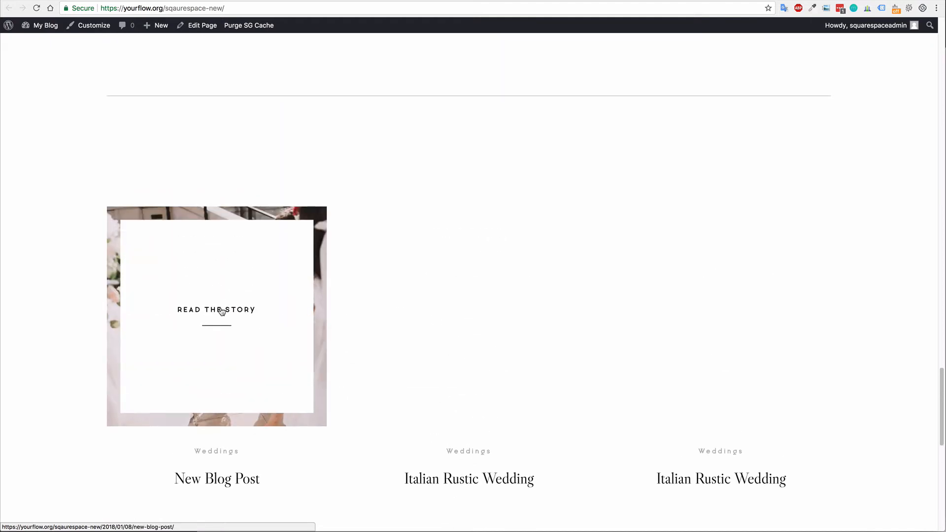
Open the New Blog Post entry on the live site and review its header, text and images.
left_click(225, 311)
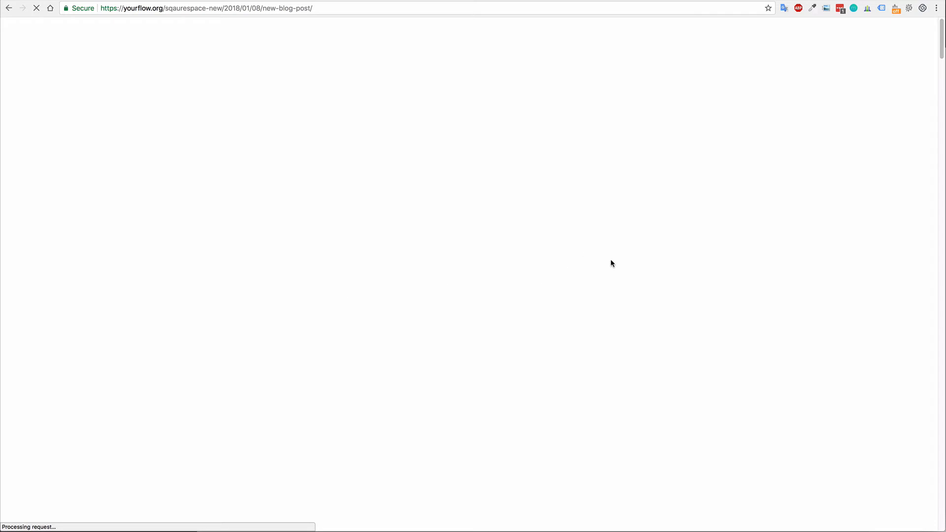
scroll(349, 247, "down", 7)
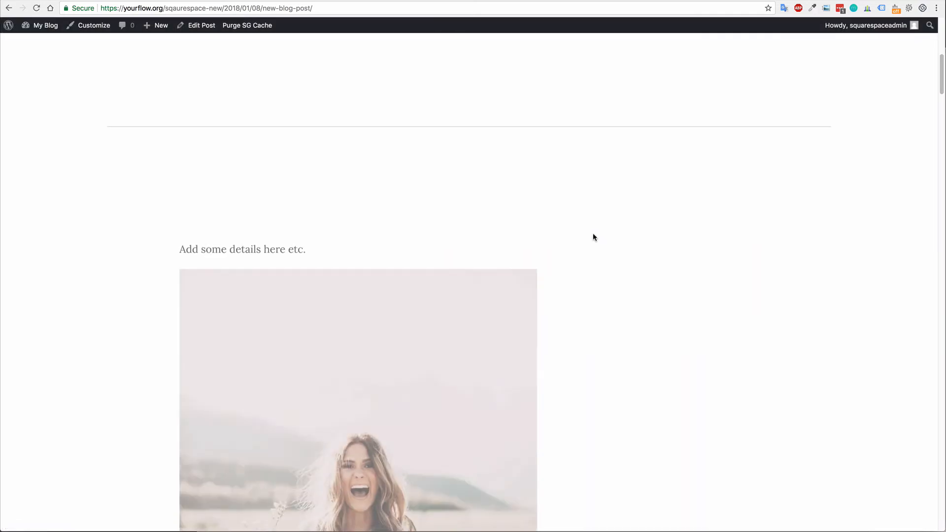
scroll(490, 251, "down", 18)
scroll(492, 243, "up", 20)
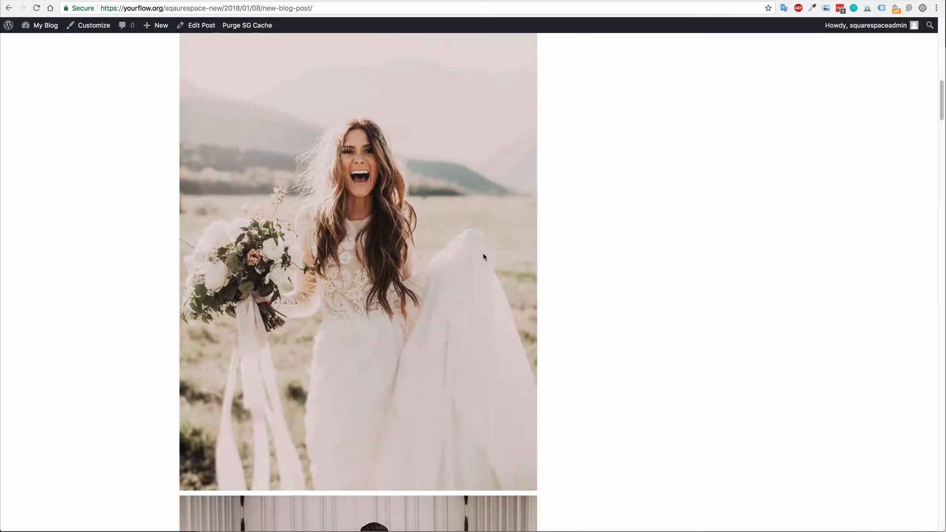
scroll(469, 270, "down", 6)
scroll(503, 308, "up", 6)
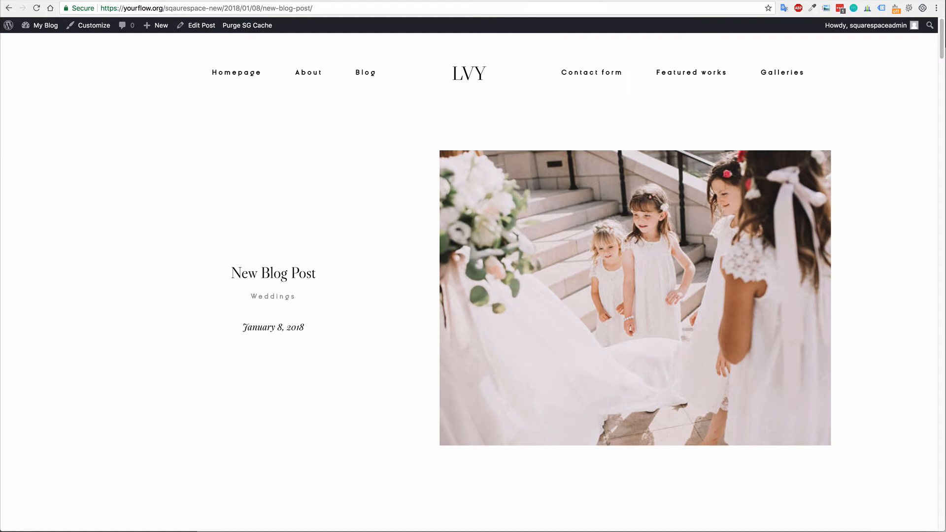
Switch to the Squarespace settings to look at Domains, and return to the live blog post to check the About submenu.
key("super+w")
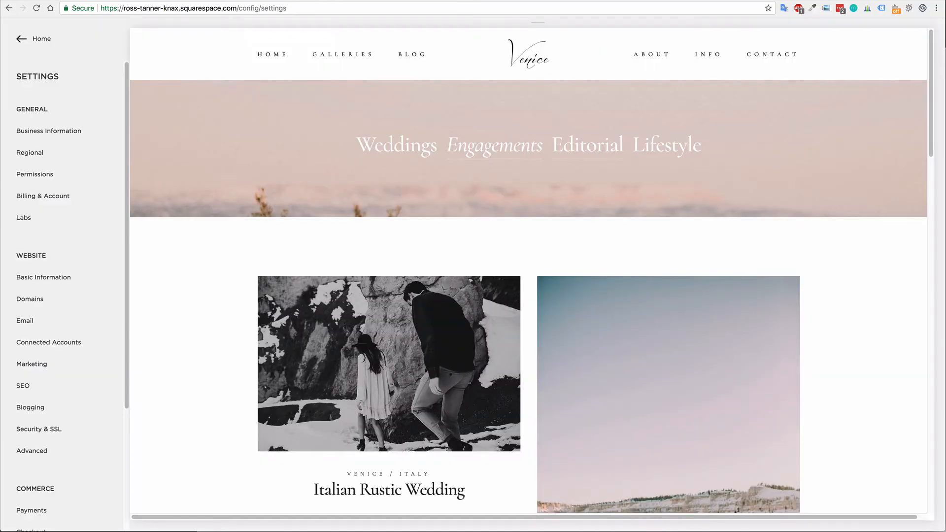
left_click(52, 303)
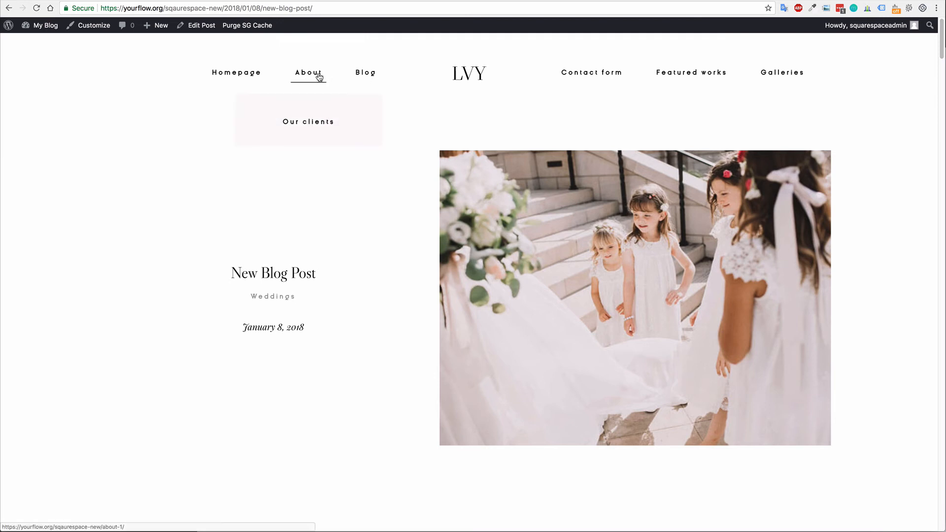
mouse_move(302, 78)
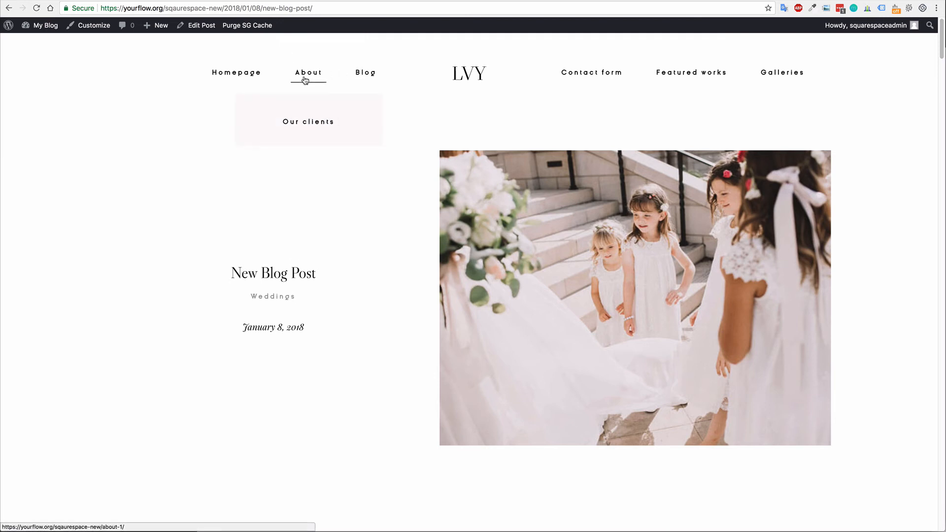